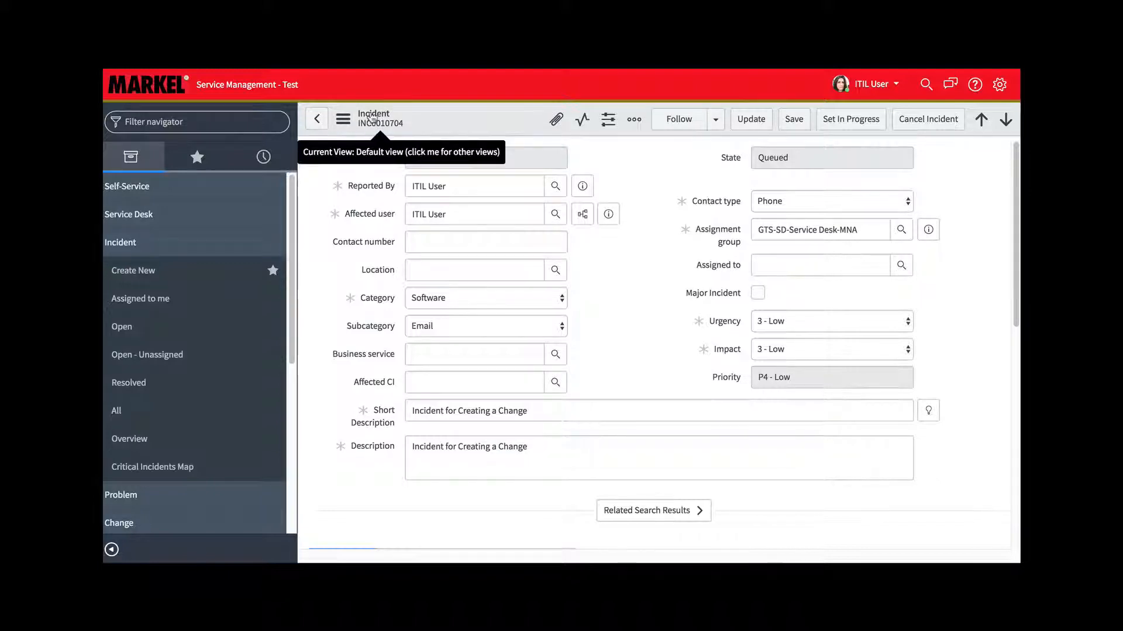
Create a change request from the open incident
click(345, 120)
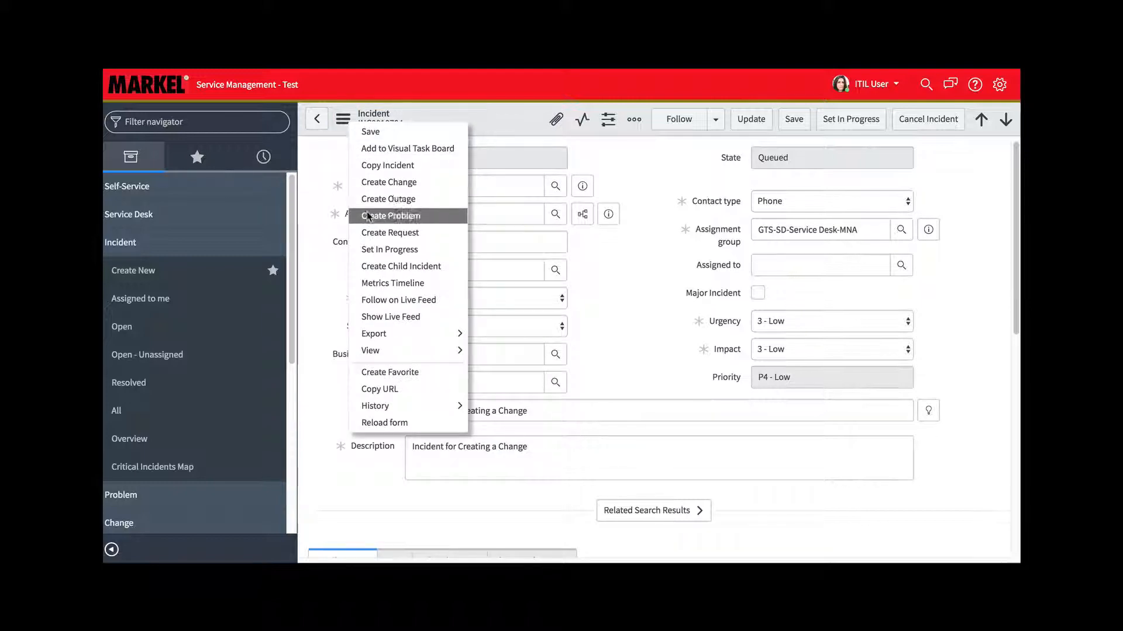
click(431, 182)
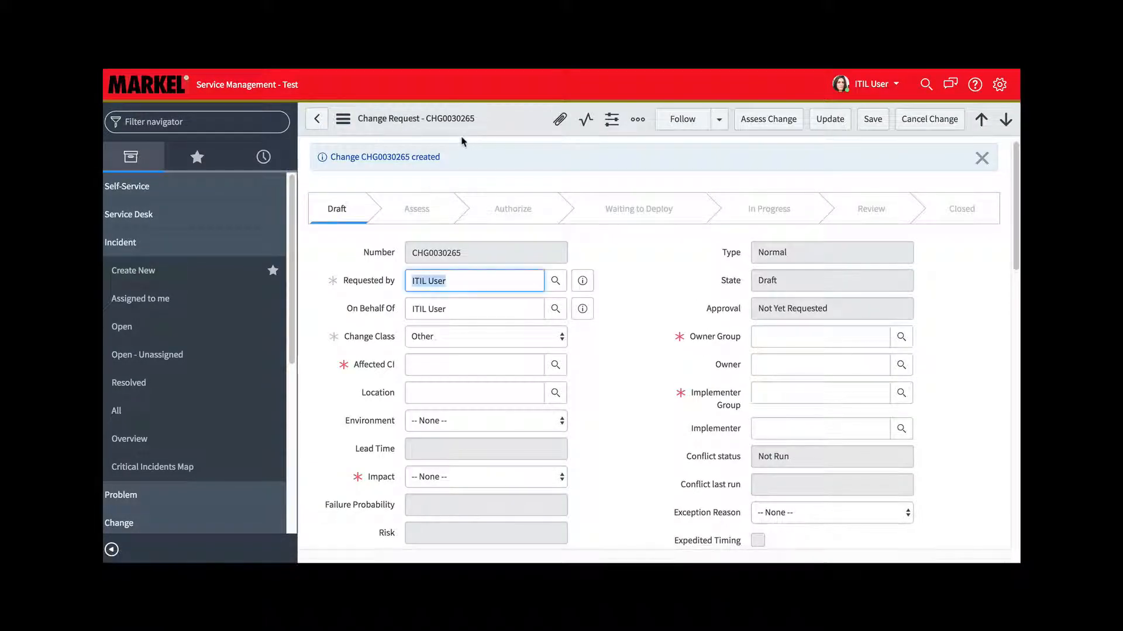
click(608, 355)
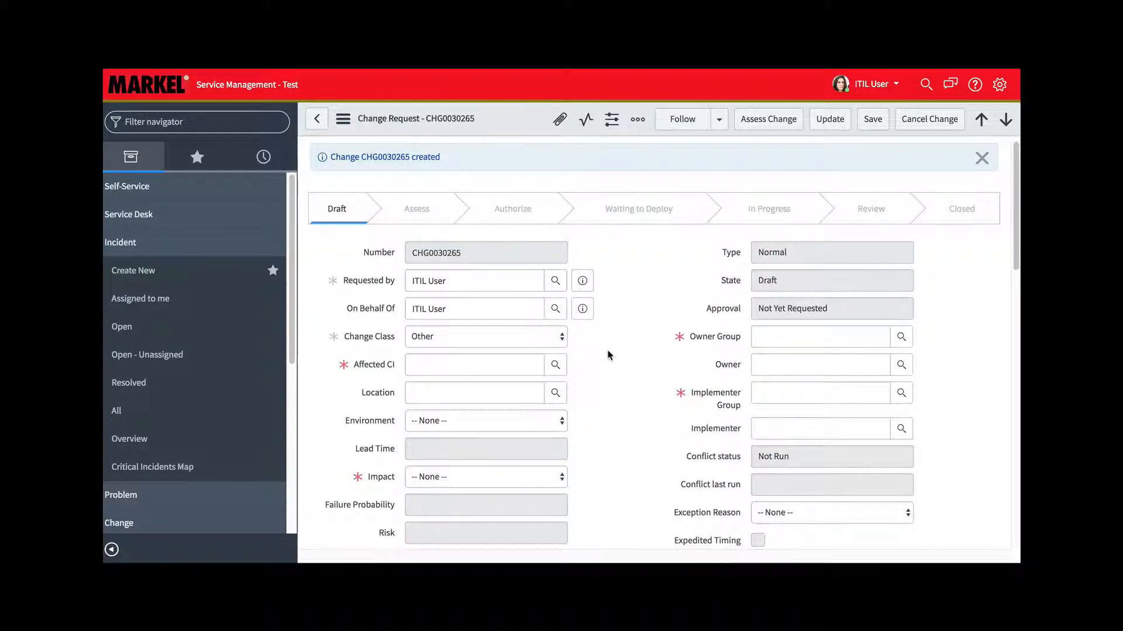
Check the incidents pending change that are linked to the new change request
scroll(608, 355, down, 4)
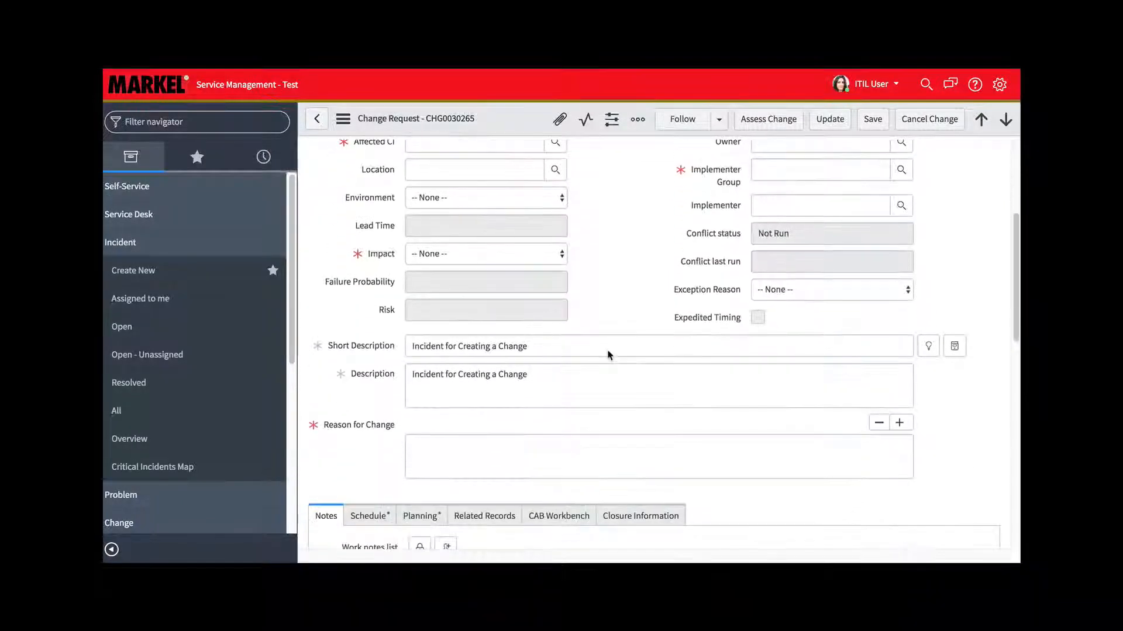
scroll(608, 355, down, 8)
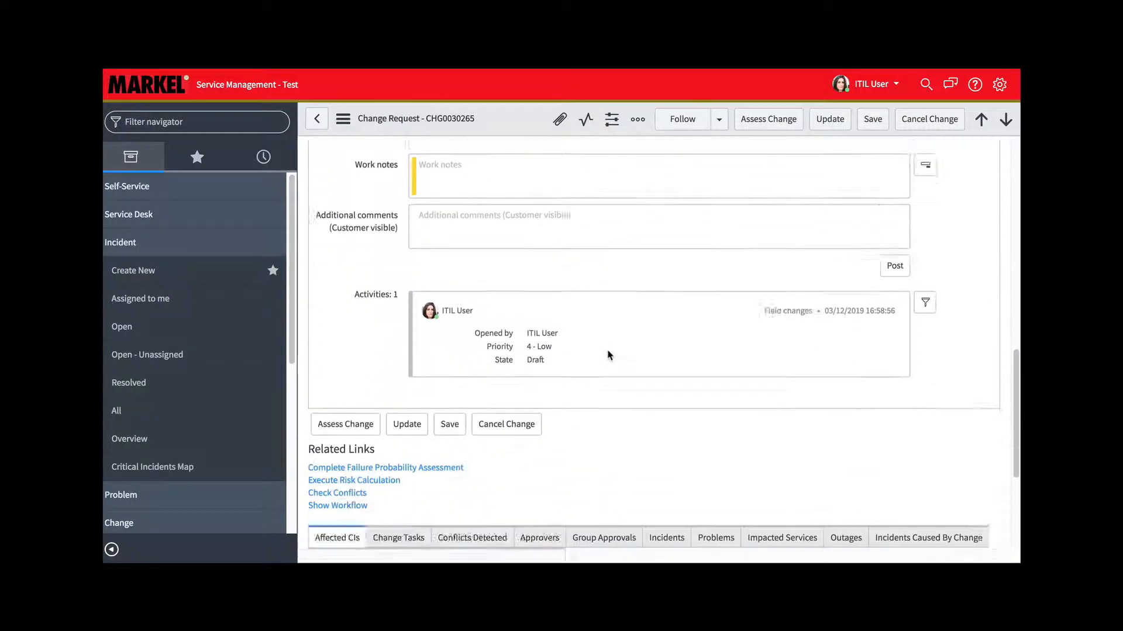
scroll(609, 355, down, 4)
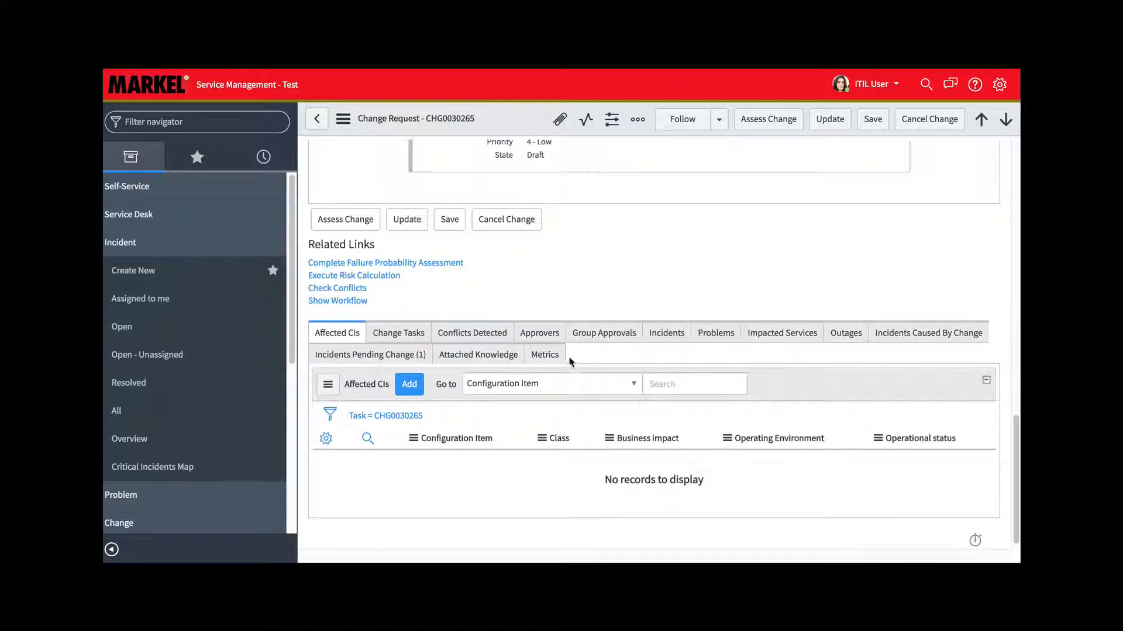
click(343, 358)
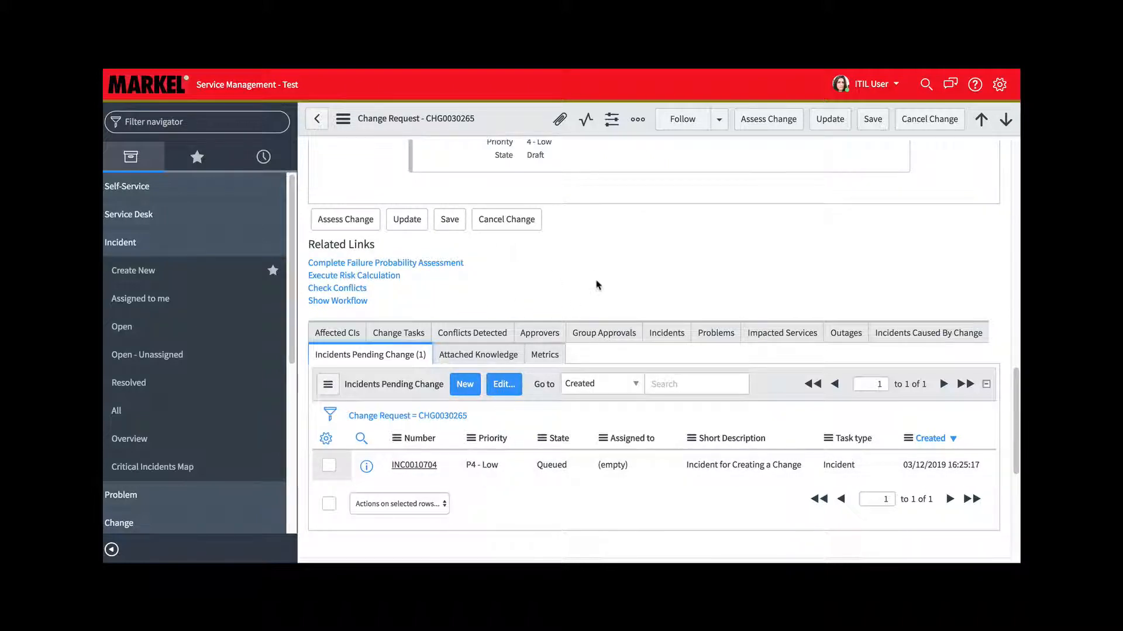
scroll(597, 280, up, 15)
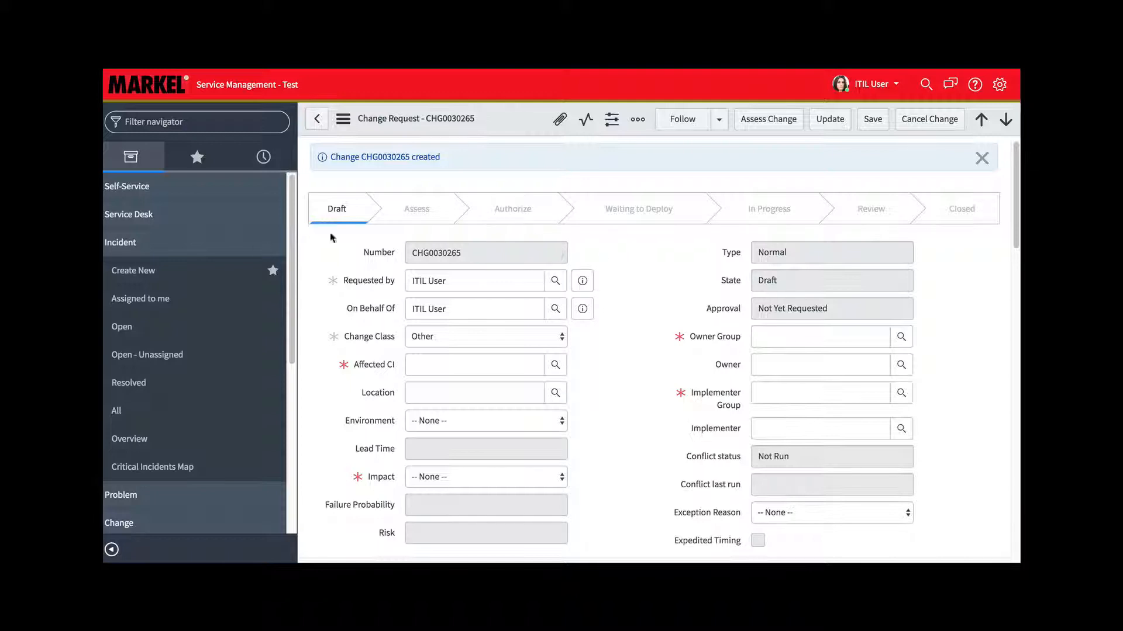
Start a new change request of type Normal from the Change module
click(126, 248)
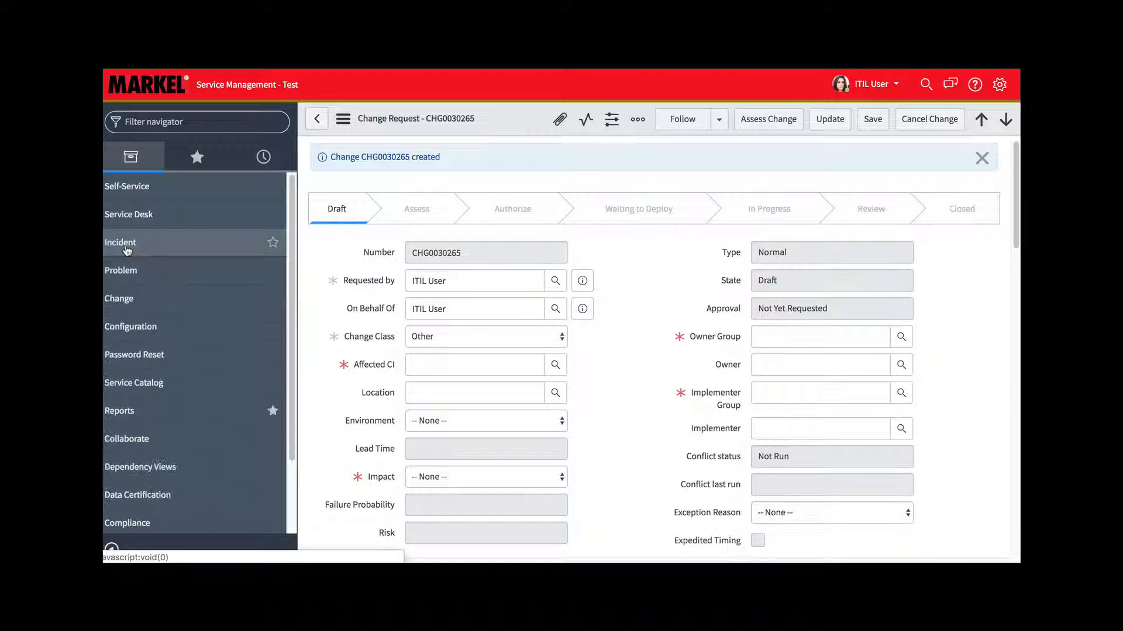
click(120, 299)
scroll(123, 305, down, 2)
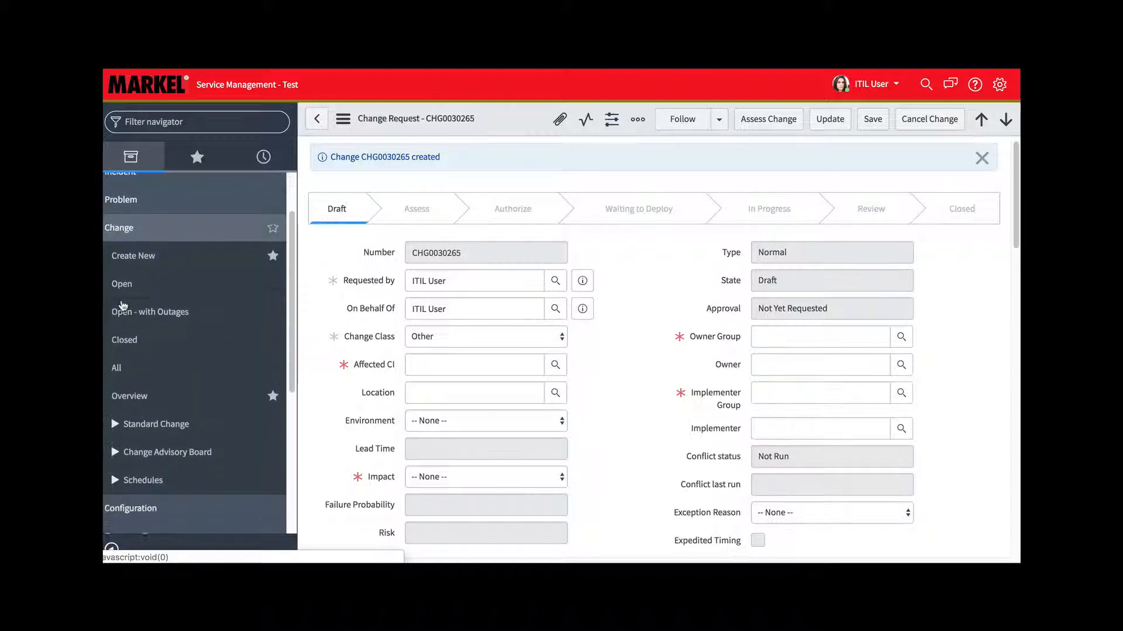
click(133, 257)
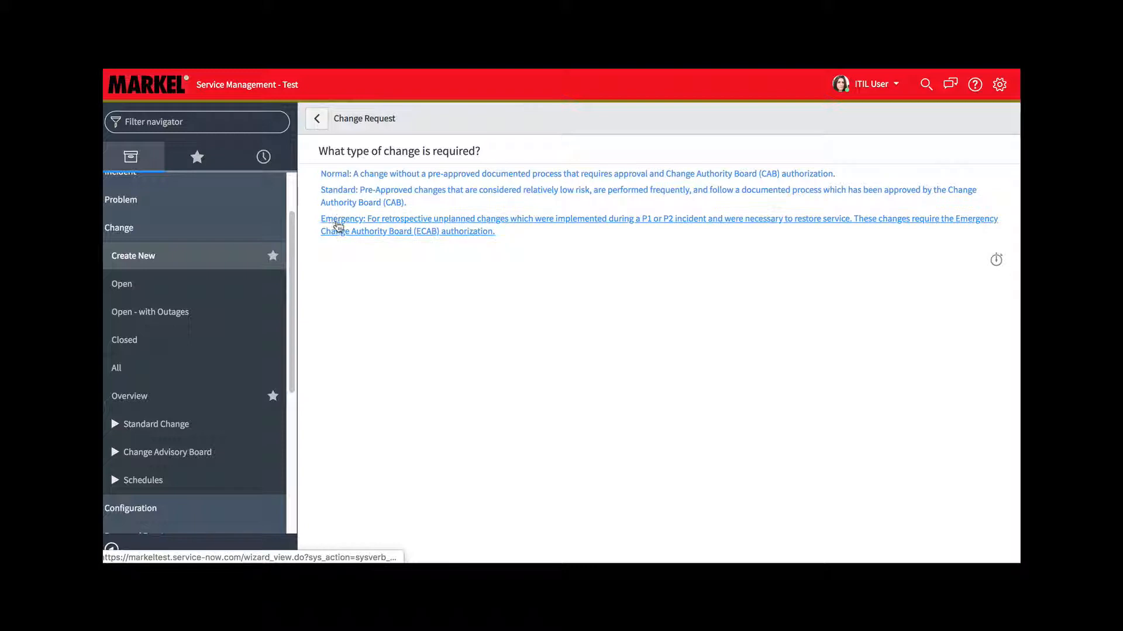
click(340, 175)
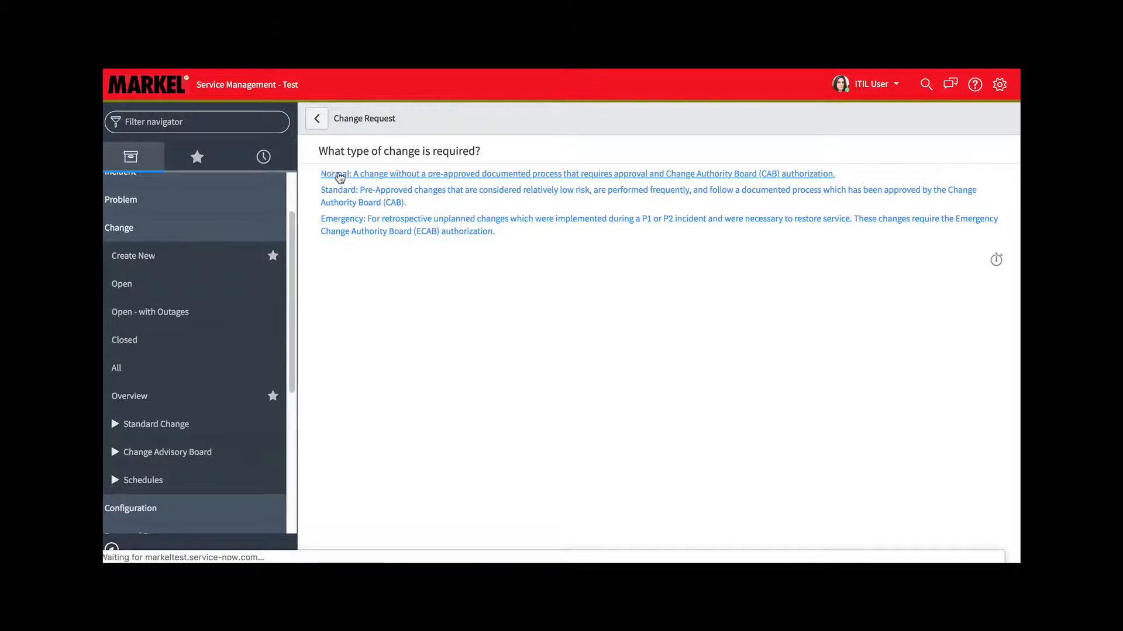
click(631, 238)
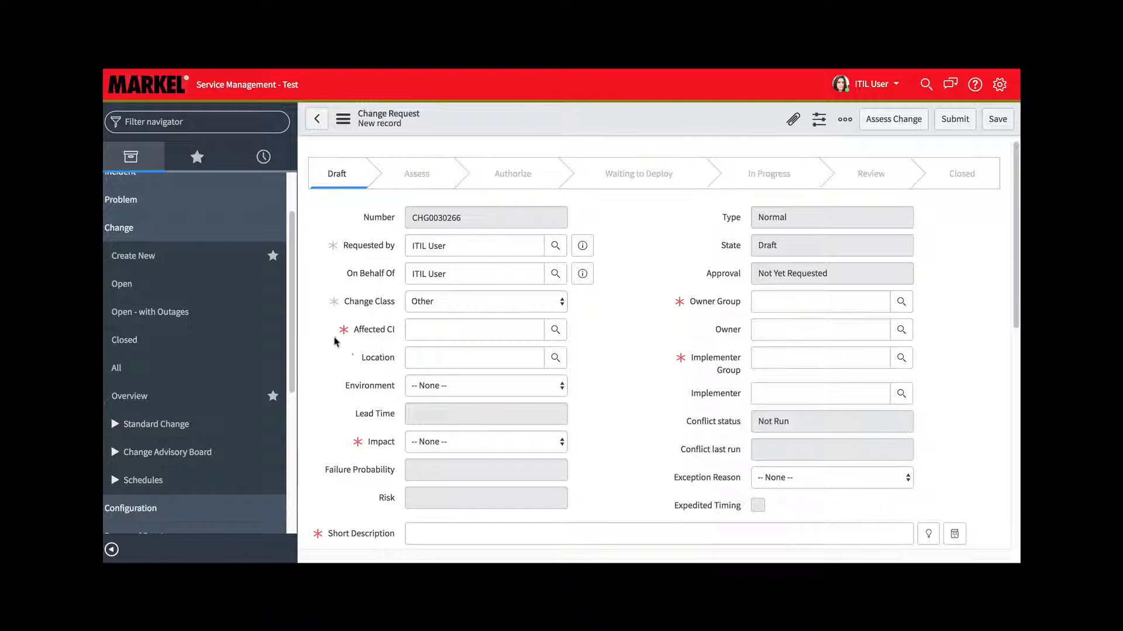
Set the change class to Addition, the environment to Training and the affected CI to MyMarkelGlobal Intranet Site website Application
mouse_move(350, 326)
click(557, 301)
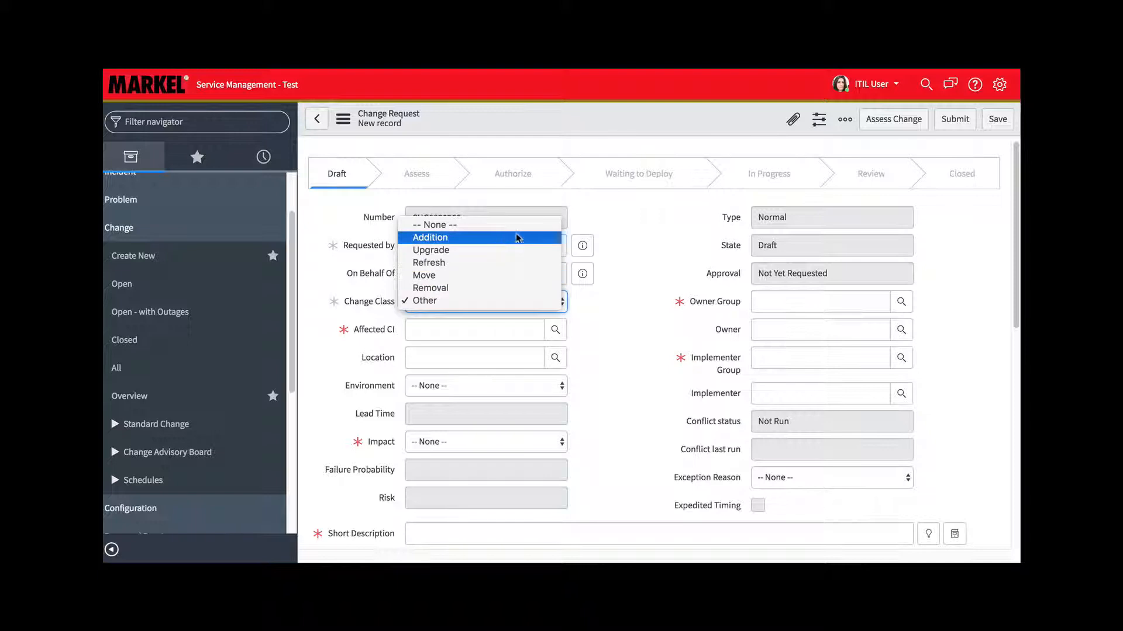
click(450, 237)
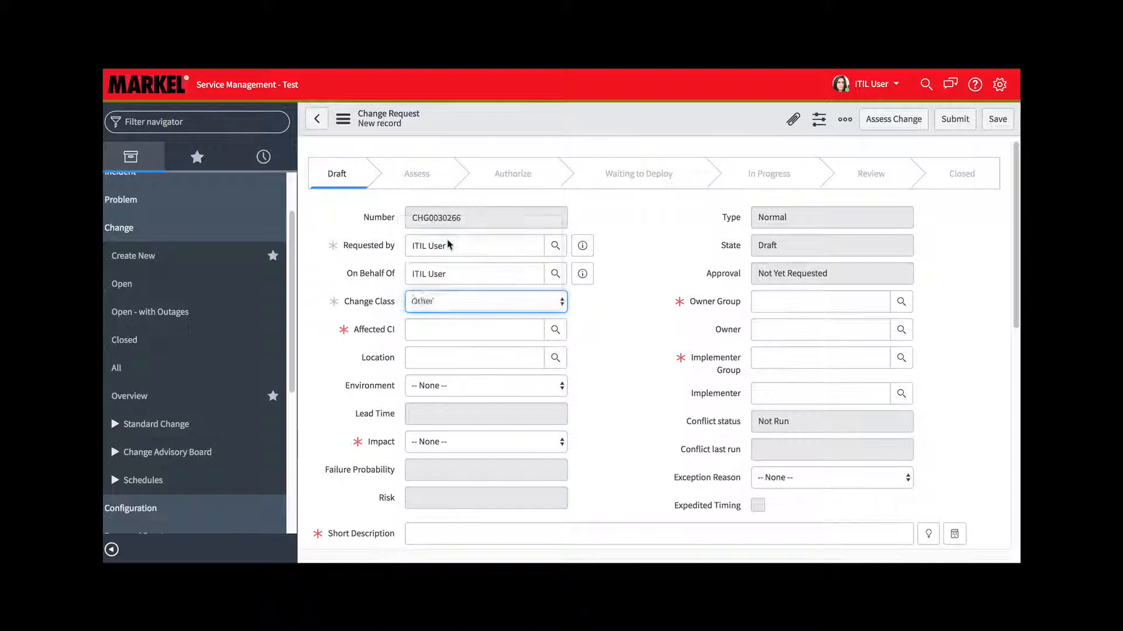
click(444, 386)
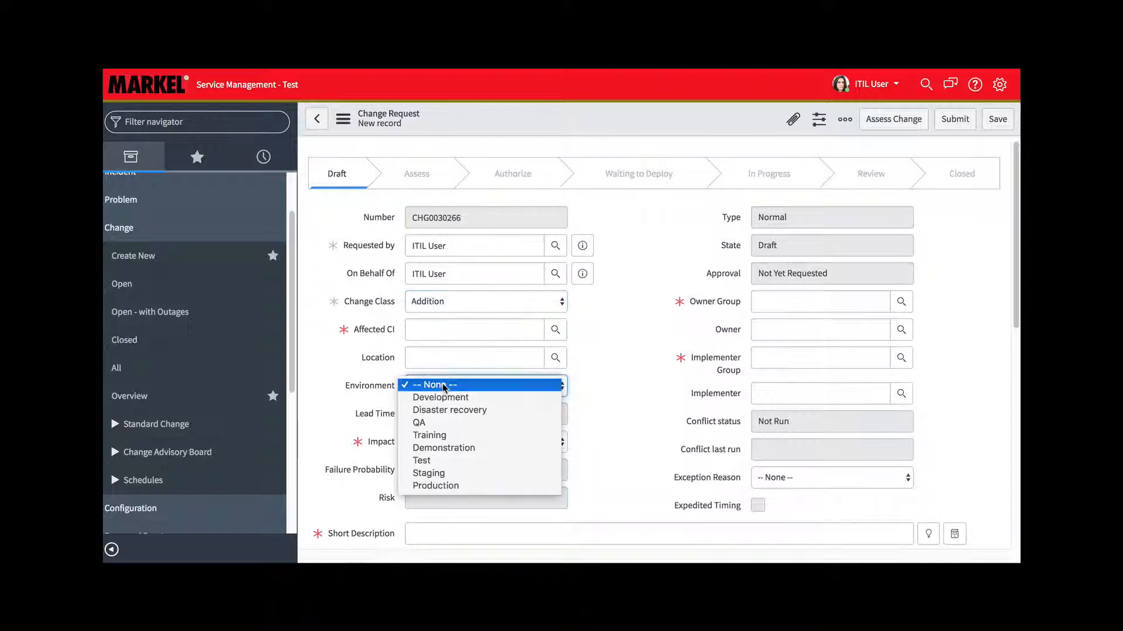
click(431, 438)
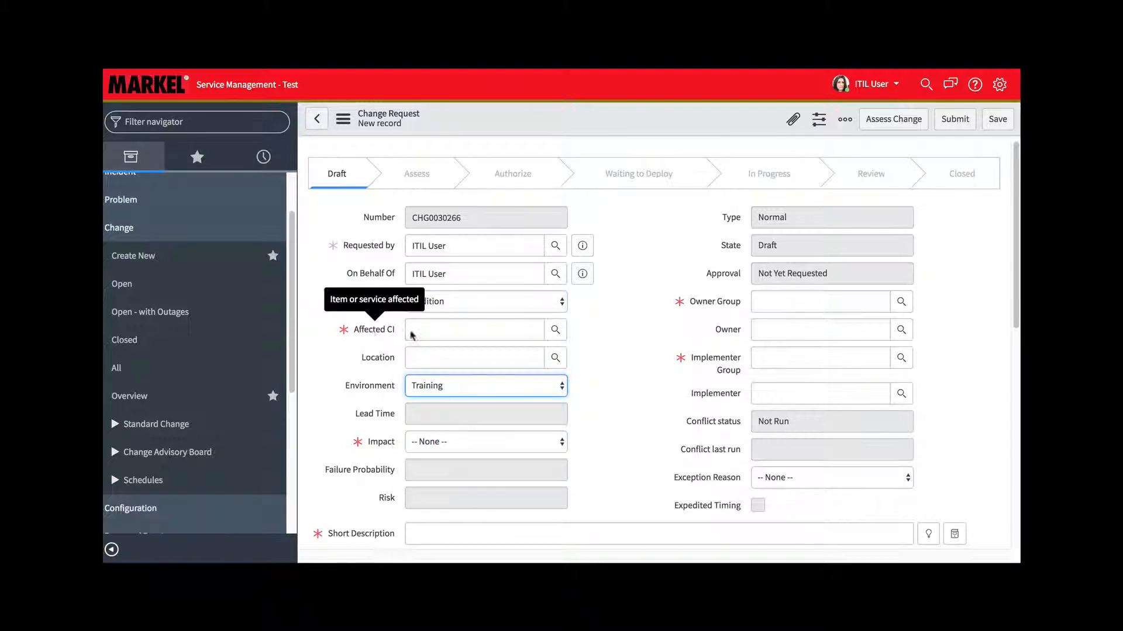
click(444, 330)
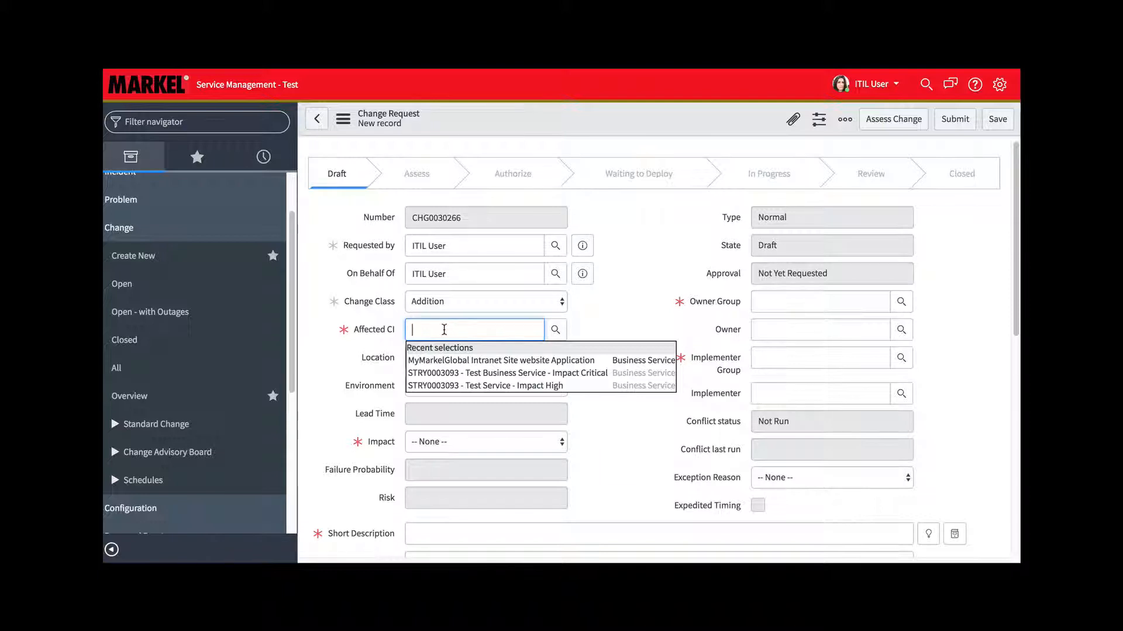
click(431, 360)
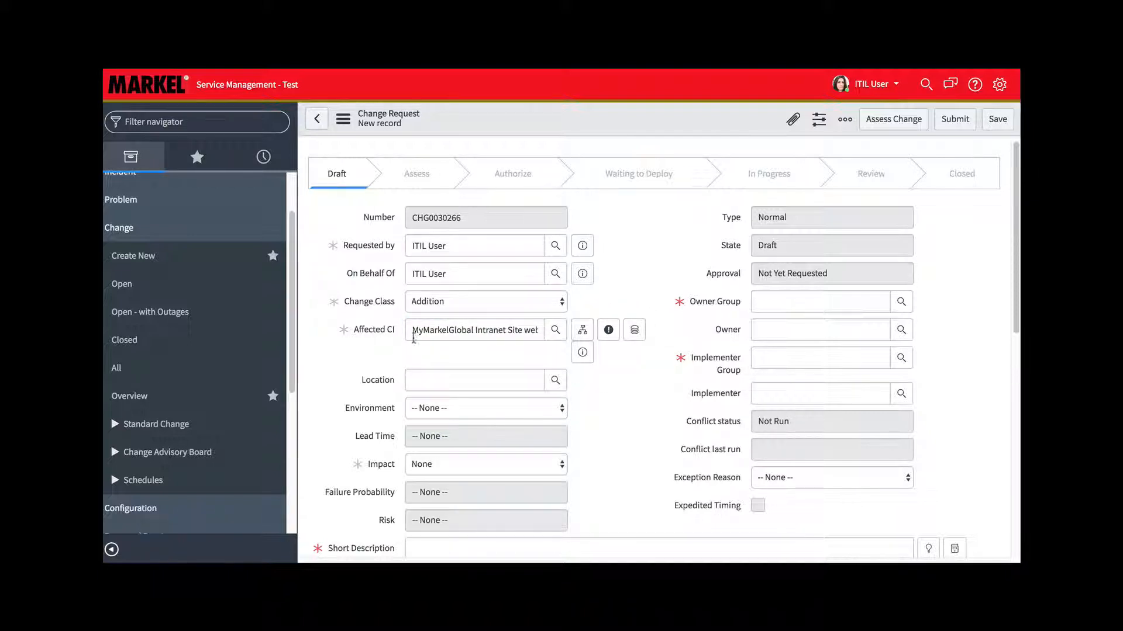
Open the dependency map of the affected CI and examine the servers related to it
click(583, 332)
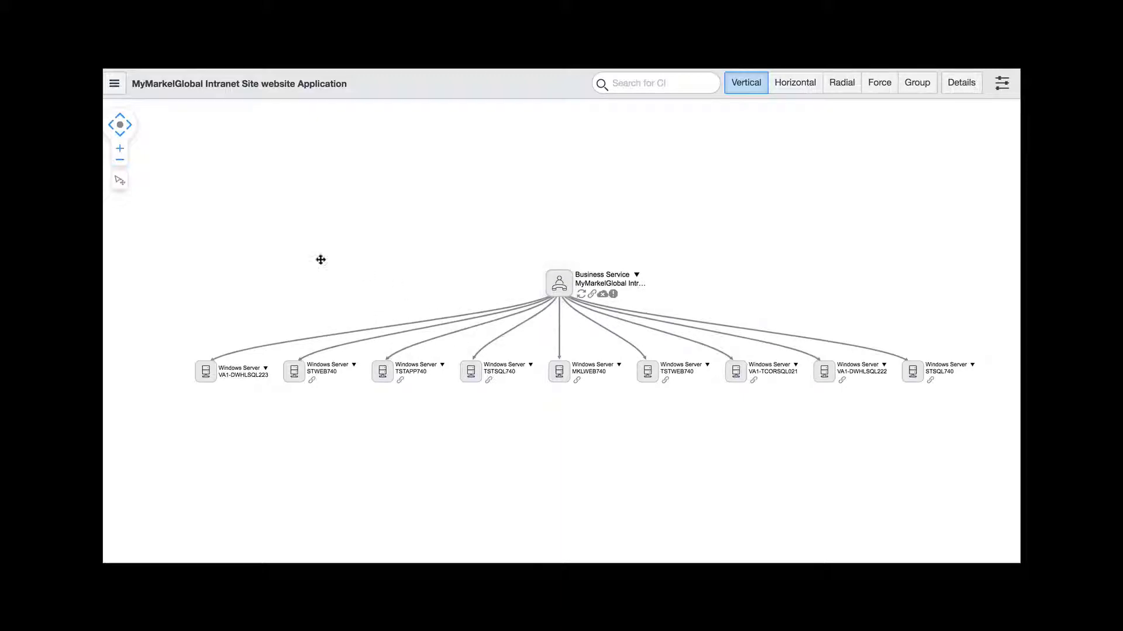
click(121, 162)
click(121, 162)
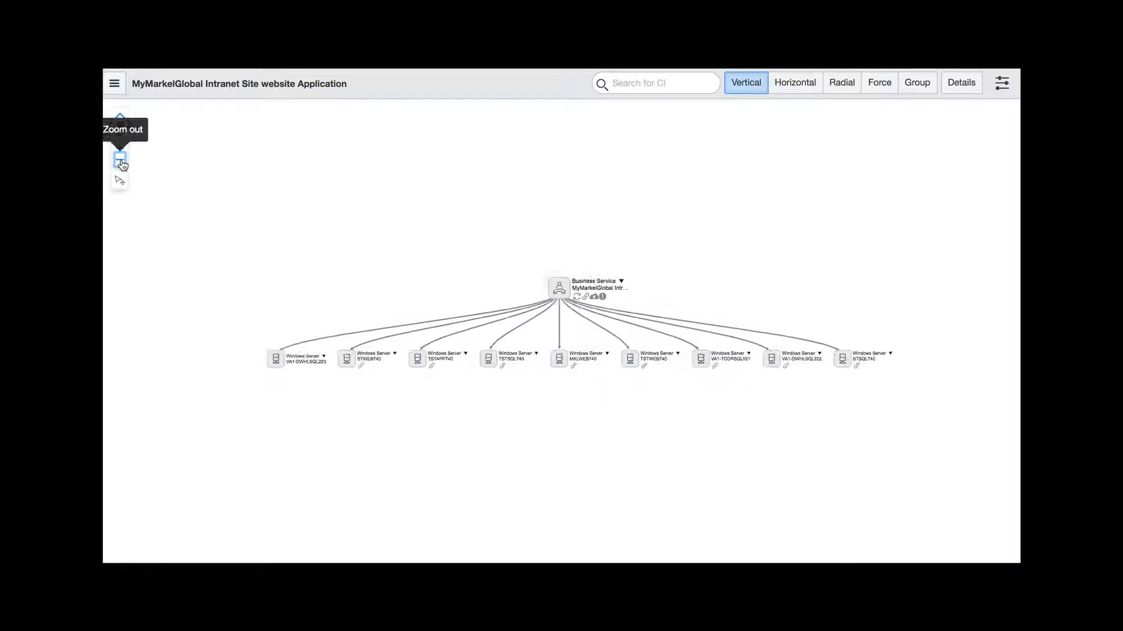
click(122, 151)
click(121, 150)
click(121, 151)
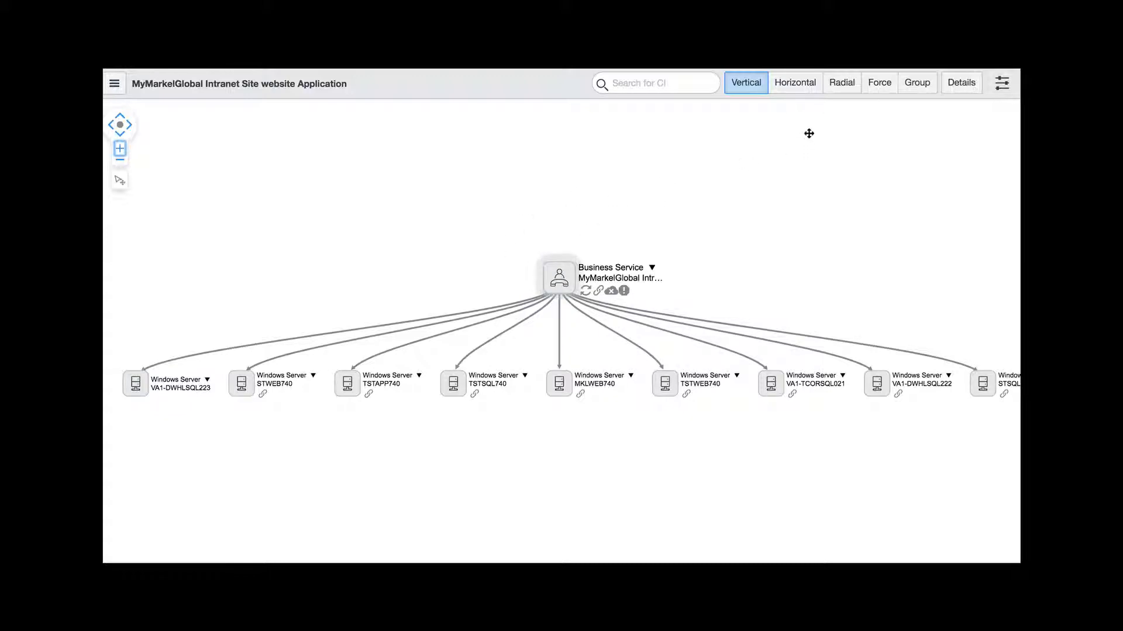
Compare the dependency map in the Horizontal, Radial and Group layouts, ending with Radial
click(800, 86)
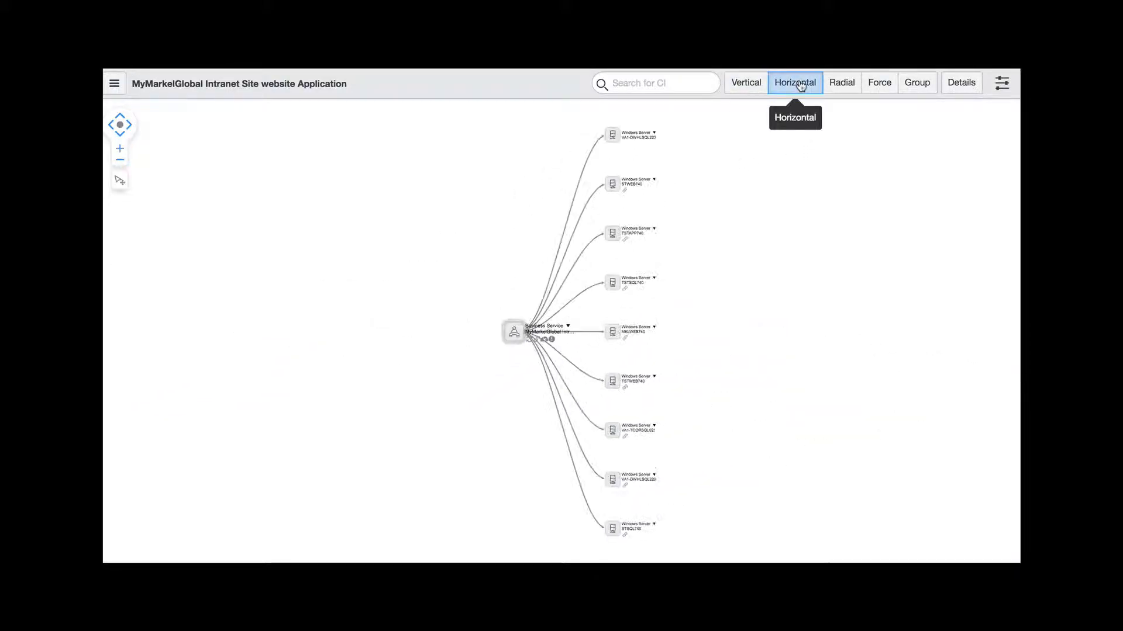
click(842, 85)
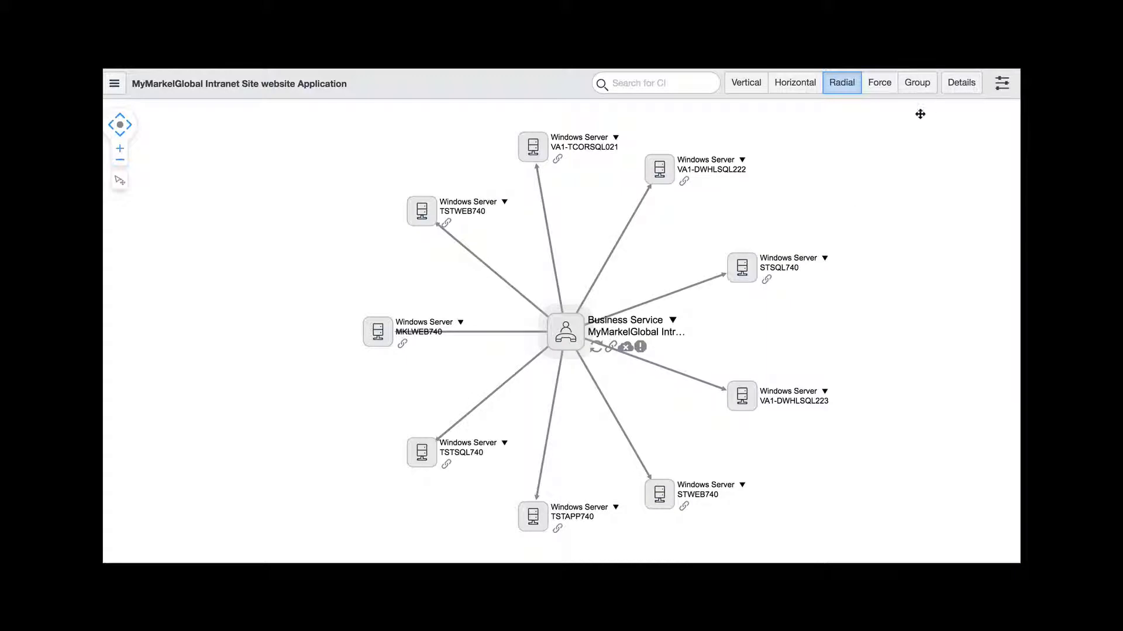
click(923, 86)
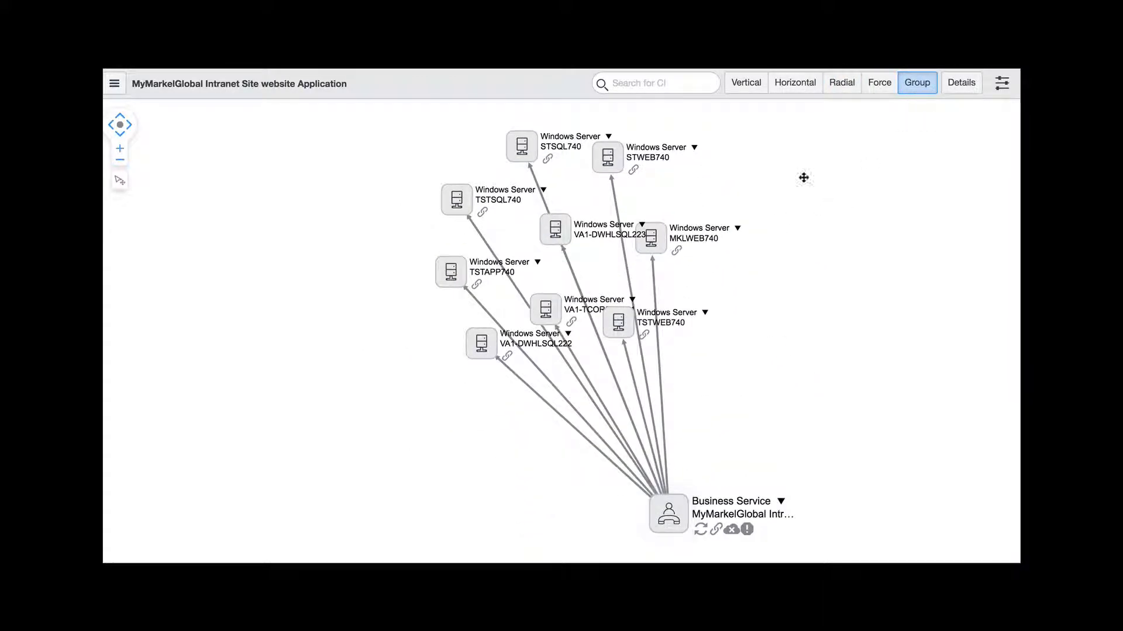
click(841, 84)
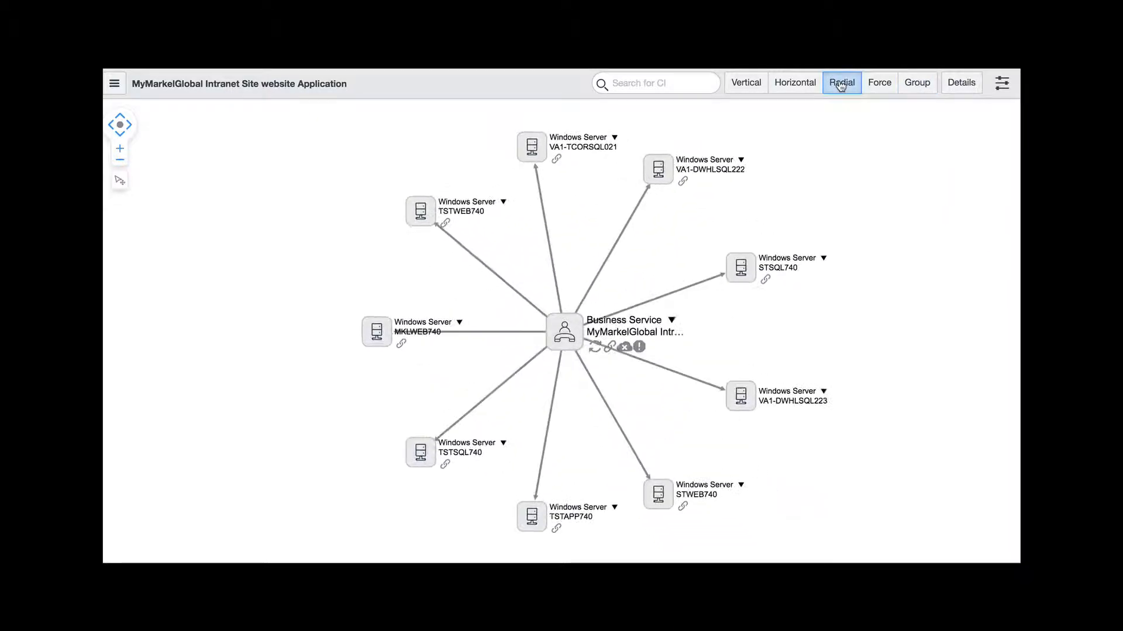
Show the map's details and review the incidents, problems and current changes of the business service
click(963, 88)
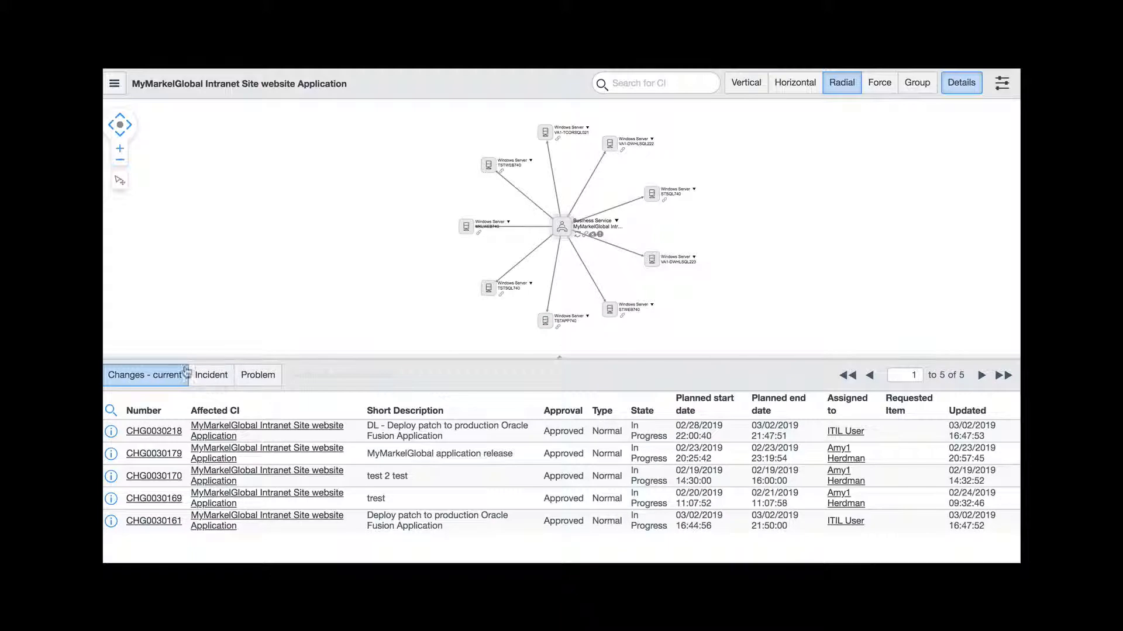
click(221, 382)
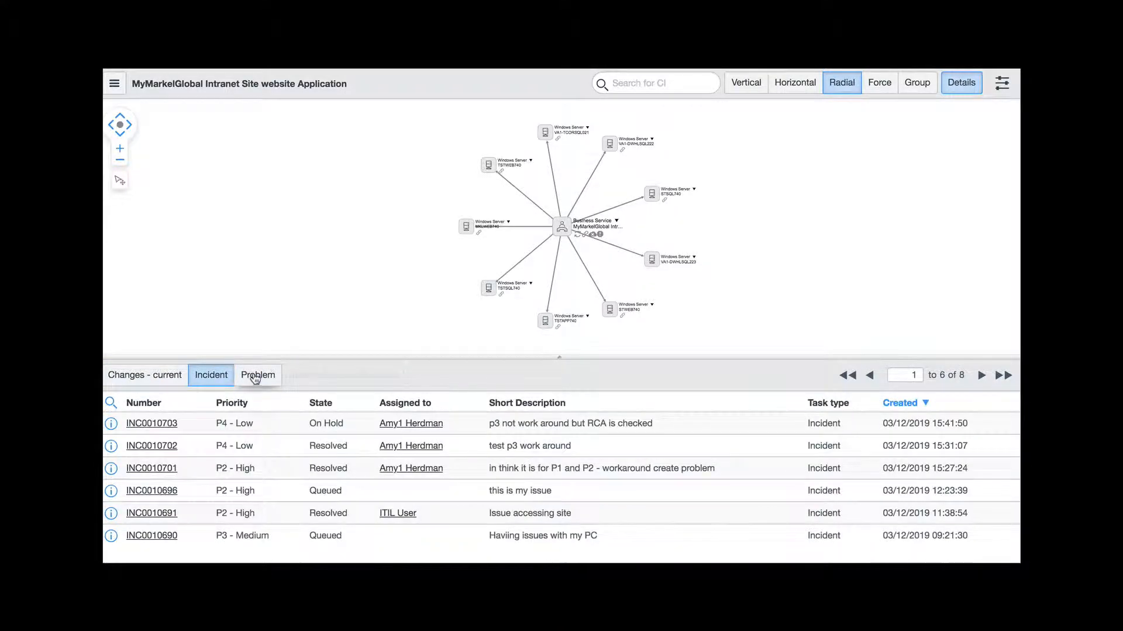
click(256, 378)
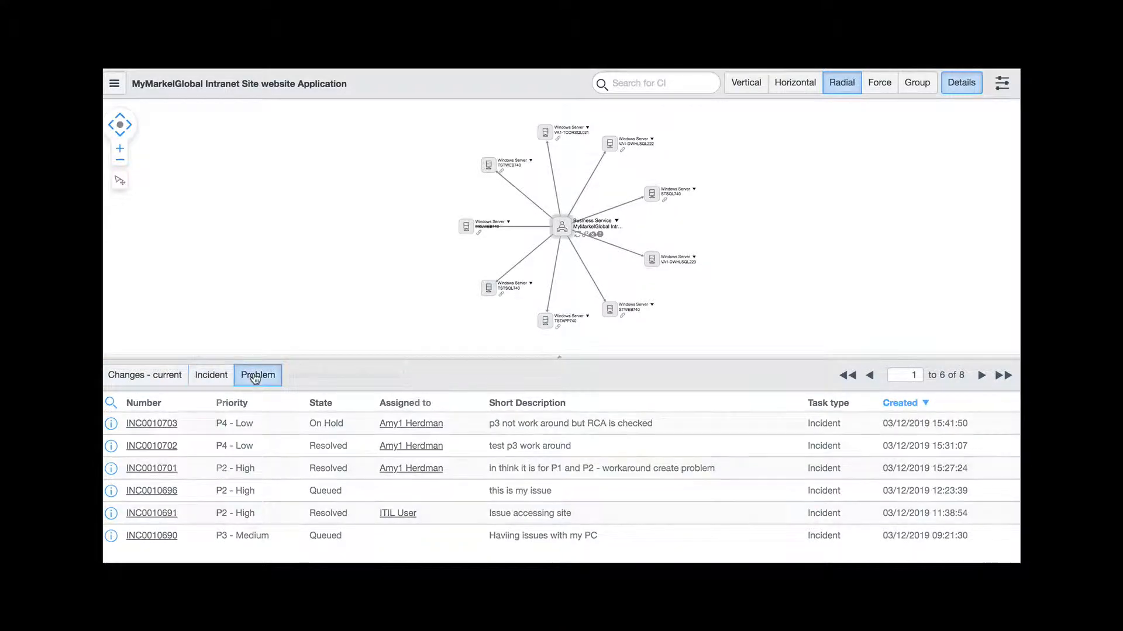
click(172, 379)
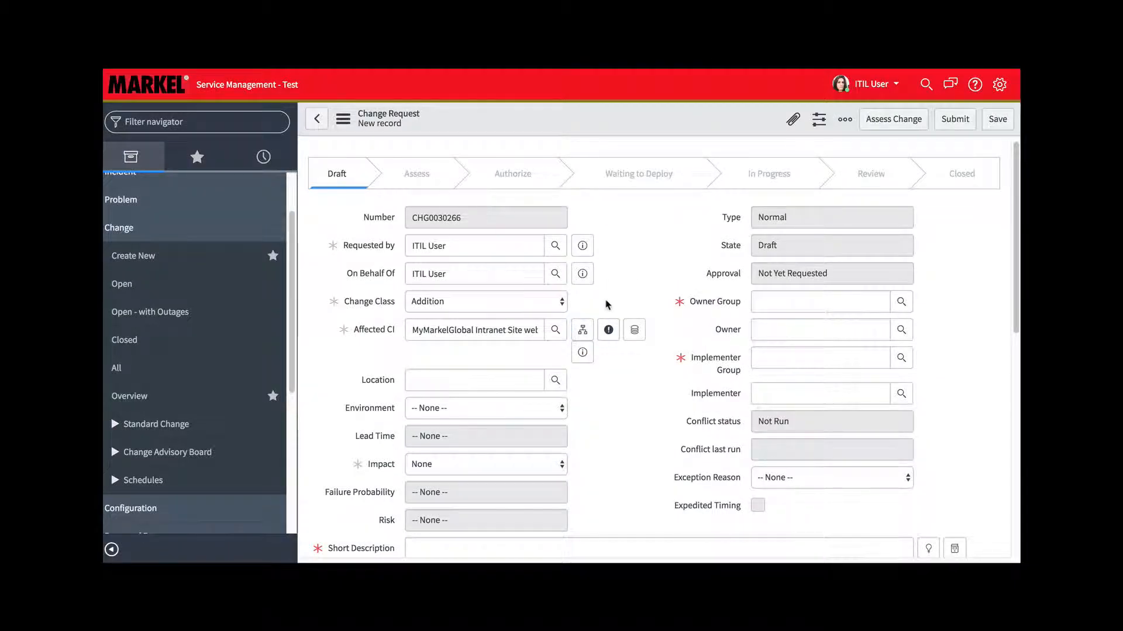
Review the other active tasks for the affected CI from the change form and close their list
click(608, 331)
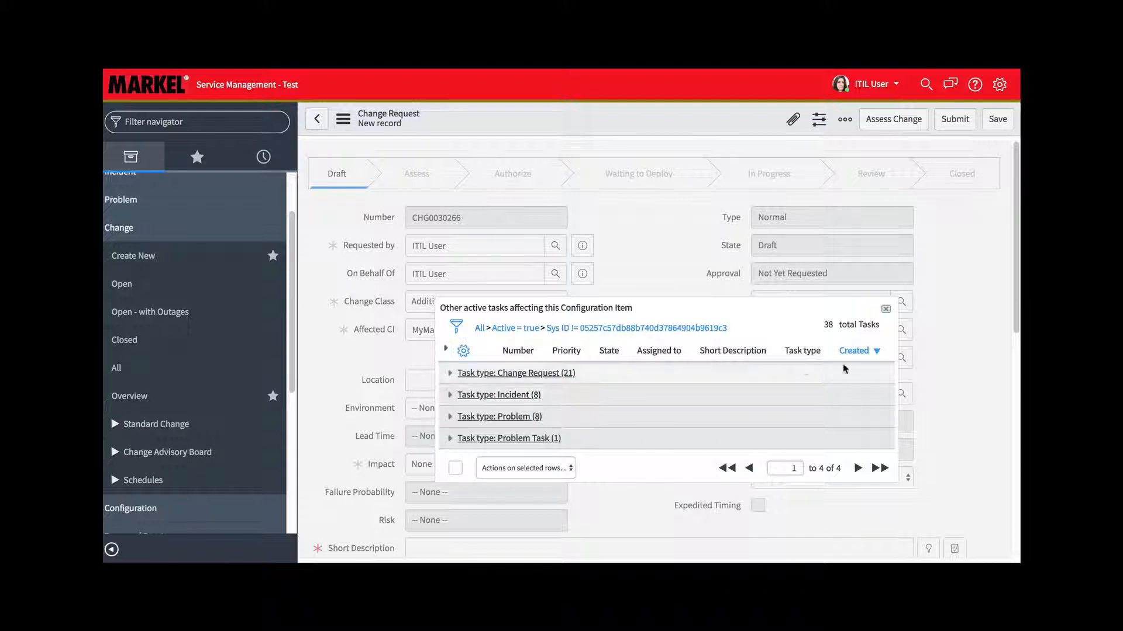
click(885, 309)
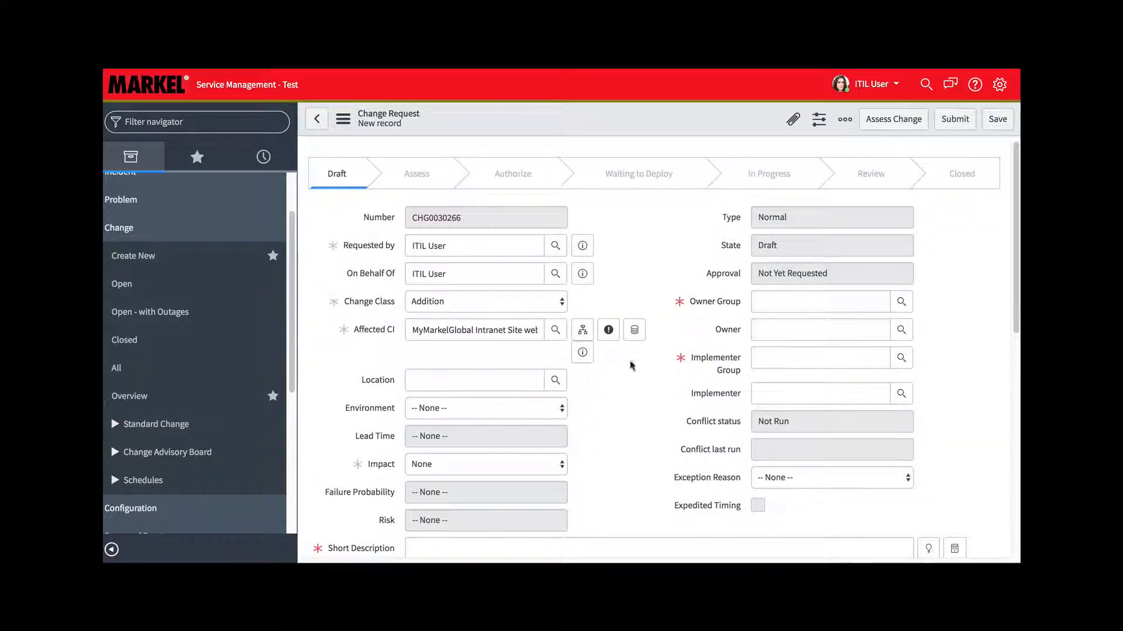
Open the affected CI's dashboard and look at its timeline and its related incidents and tasks
click(636, 331)
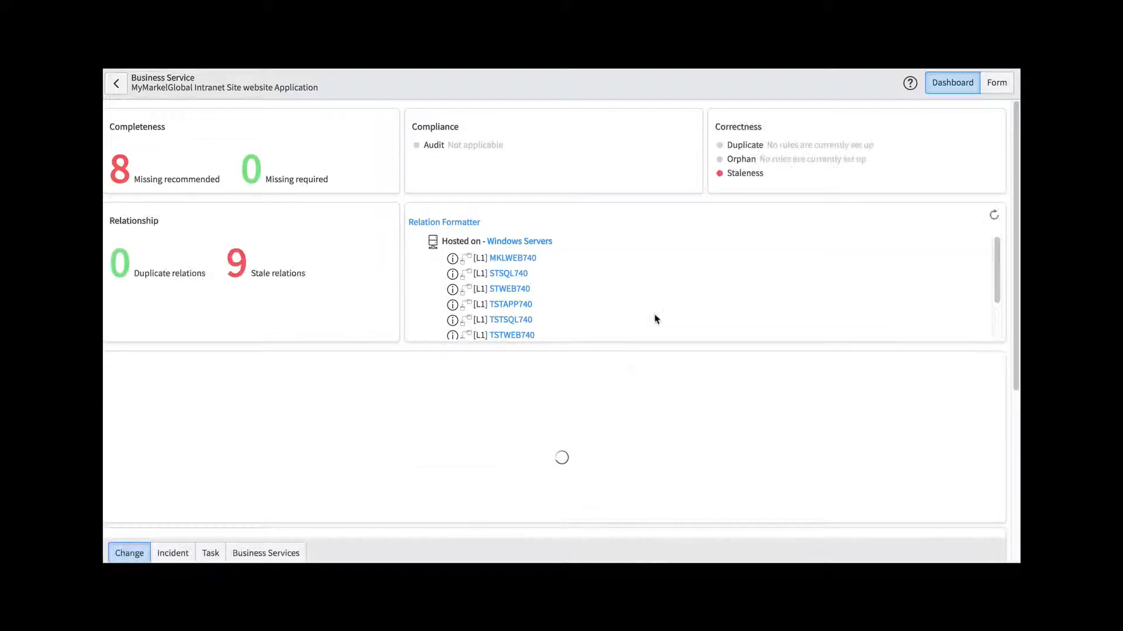
click(205, 469)
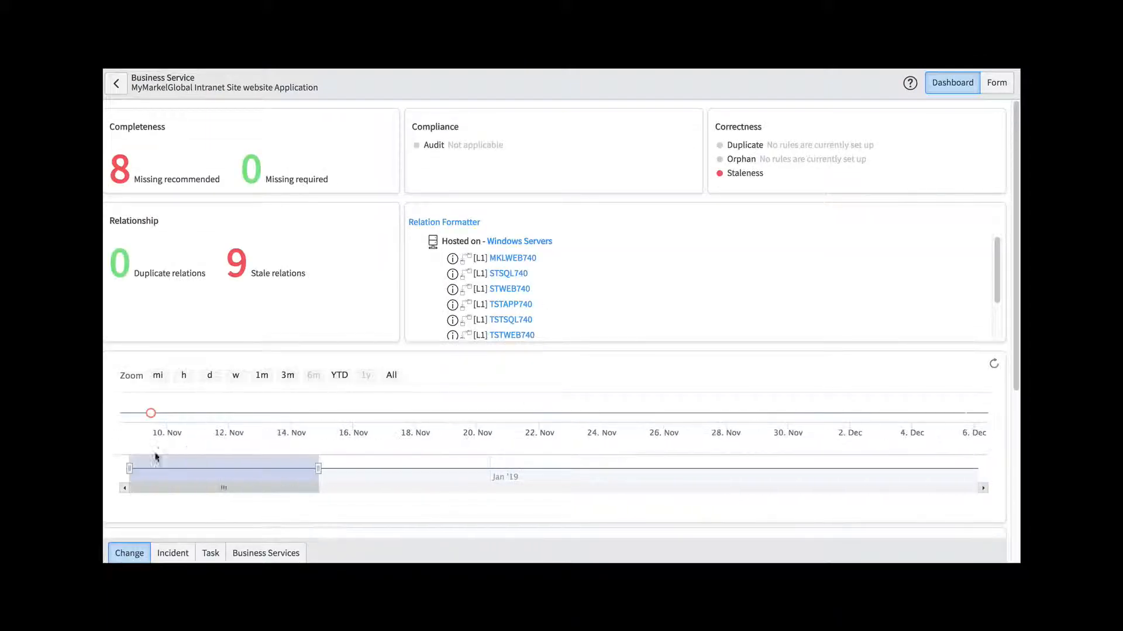
click(172, 554)
click(210, 553)
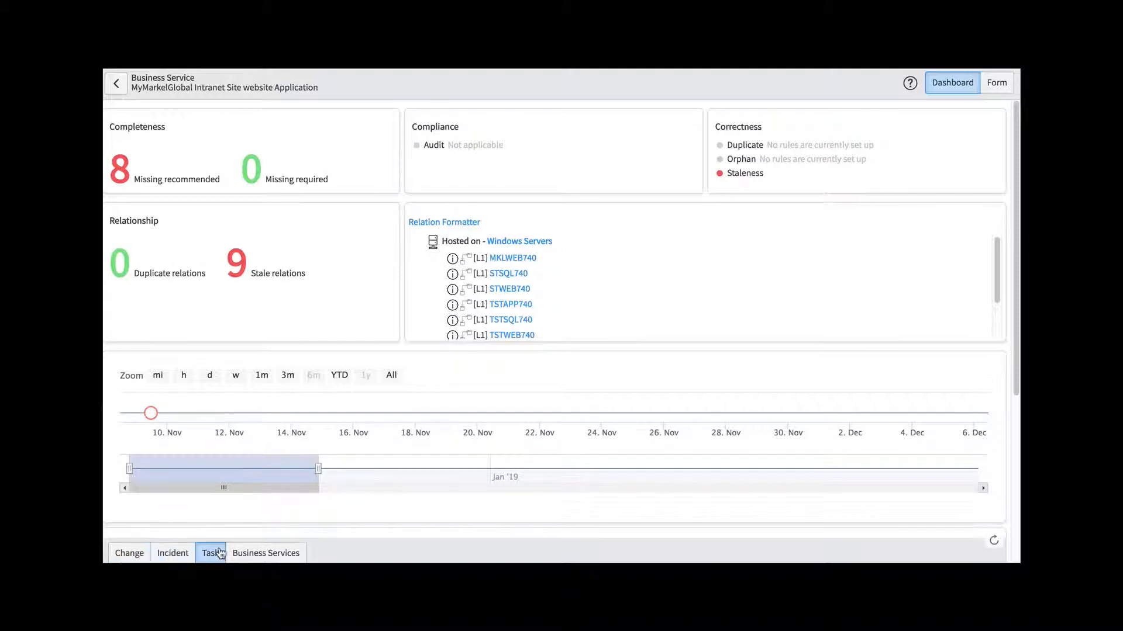
Look at the CI's related business services and changes, and preview the affected CI's record from the change form
click(261, 554)
click(120, 553)
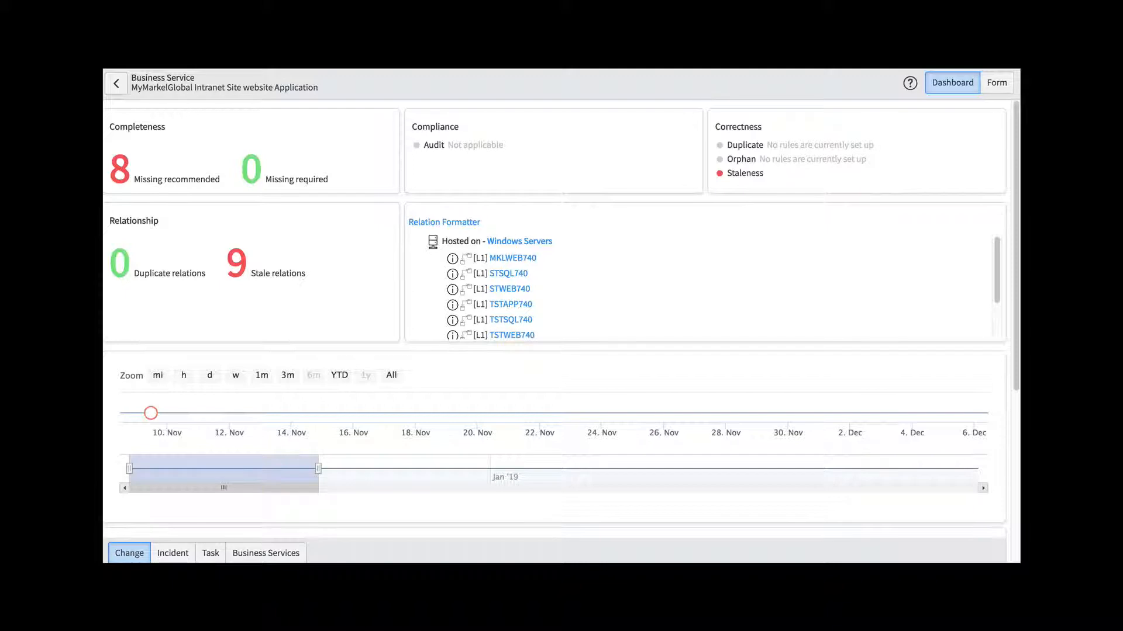
click(621, 61)
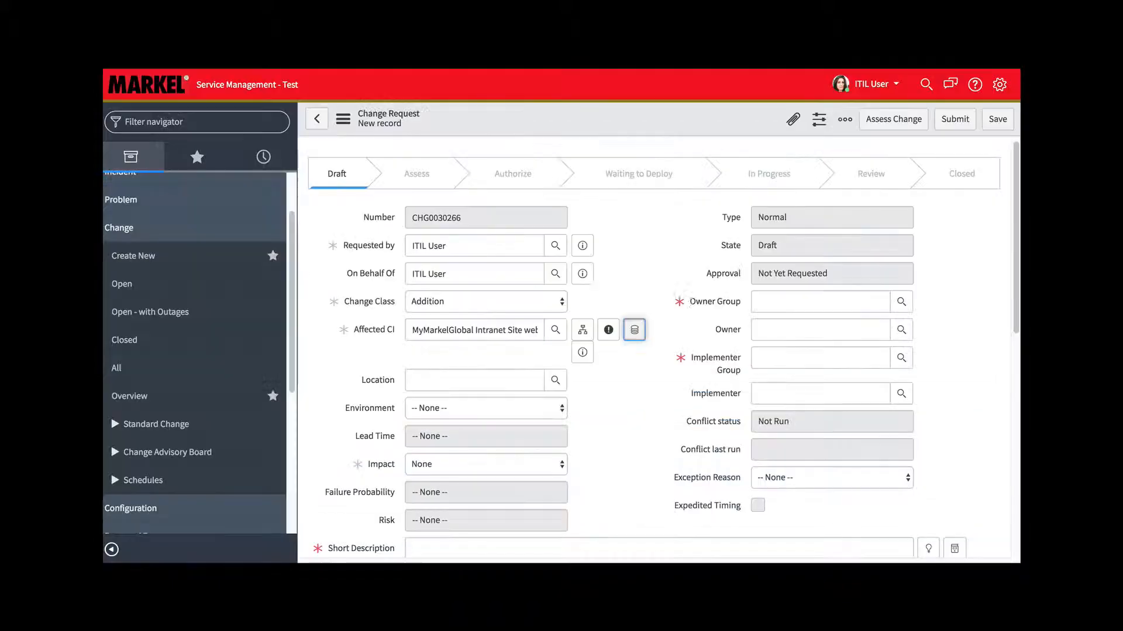
click(582, 354)
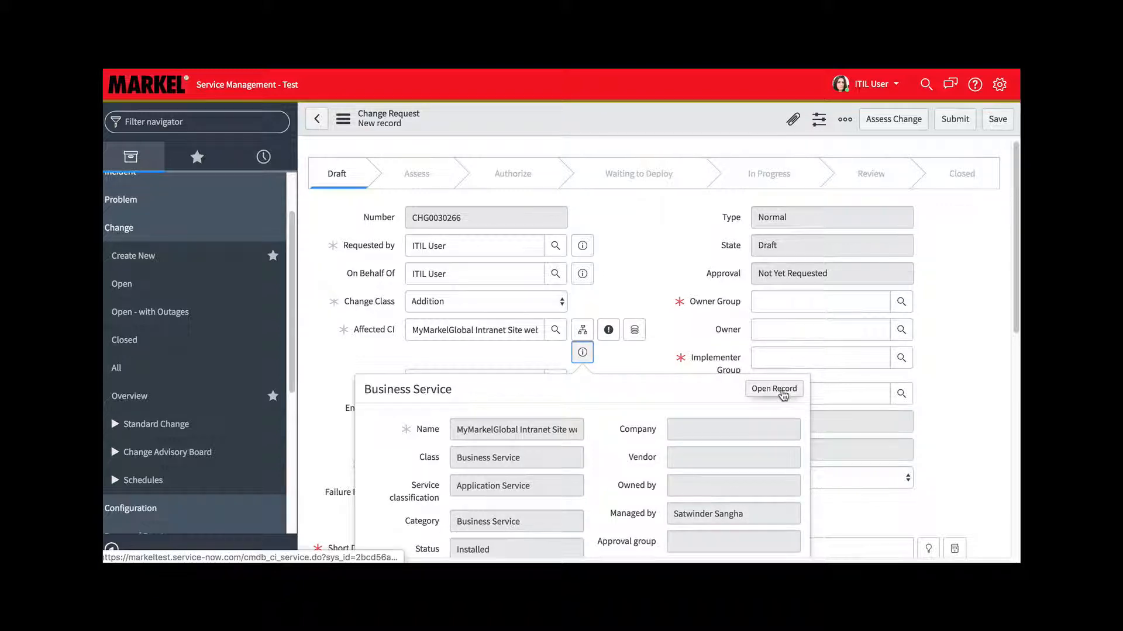
click(652, 258)
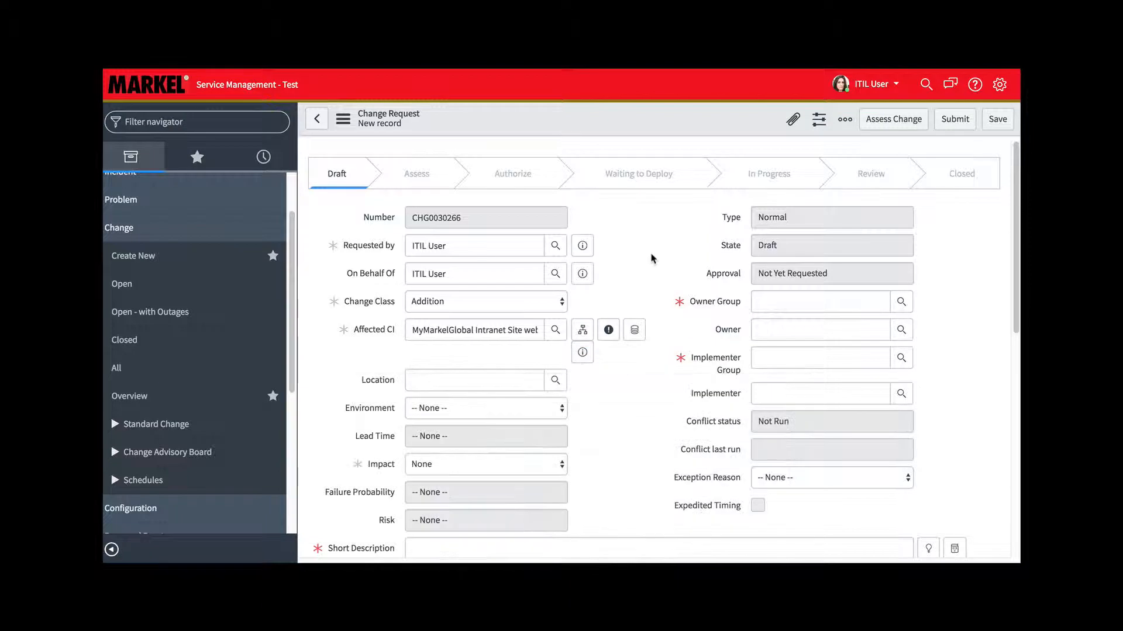
Clear the Affected CI of the new change request
double_click(494, 330)
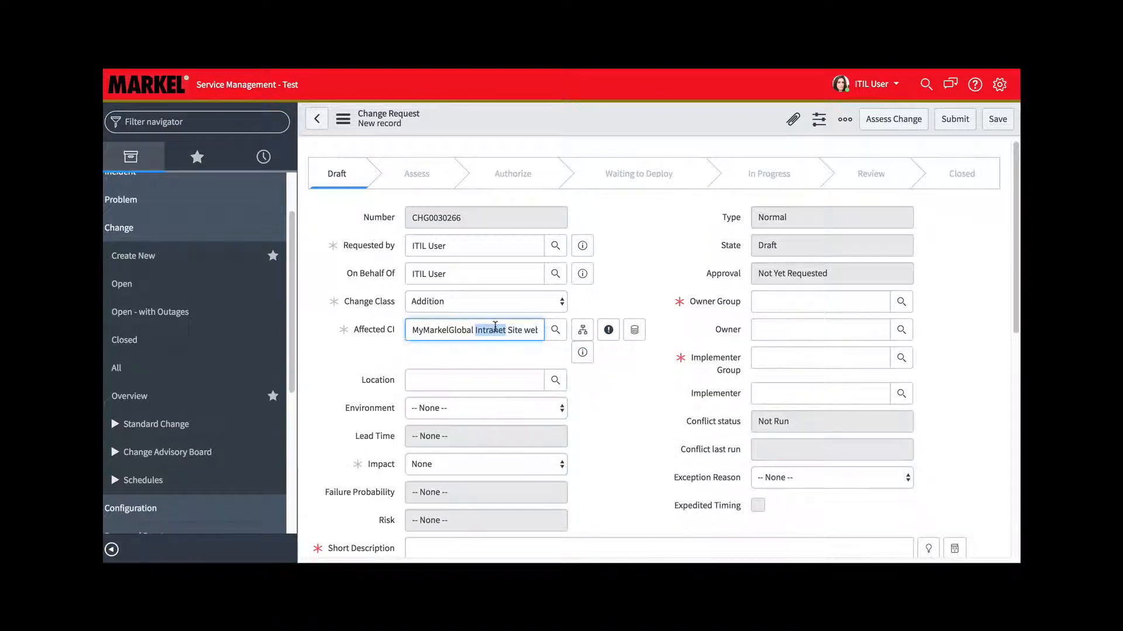
triple_click(495, 330)
key(BackSpace)
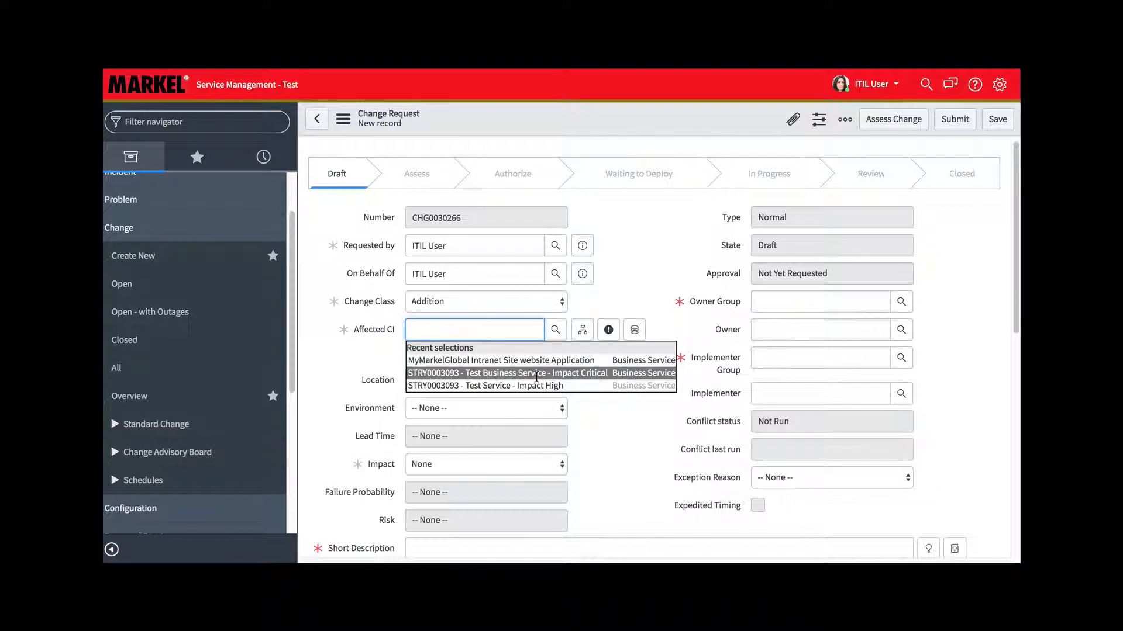
click(608, 301)
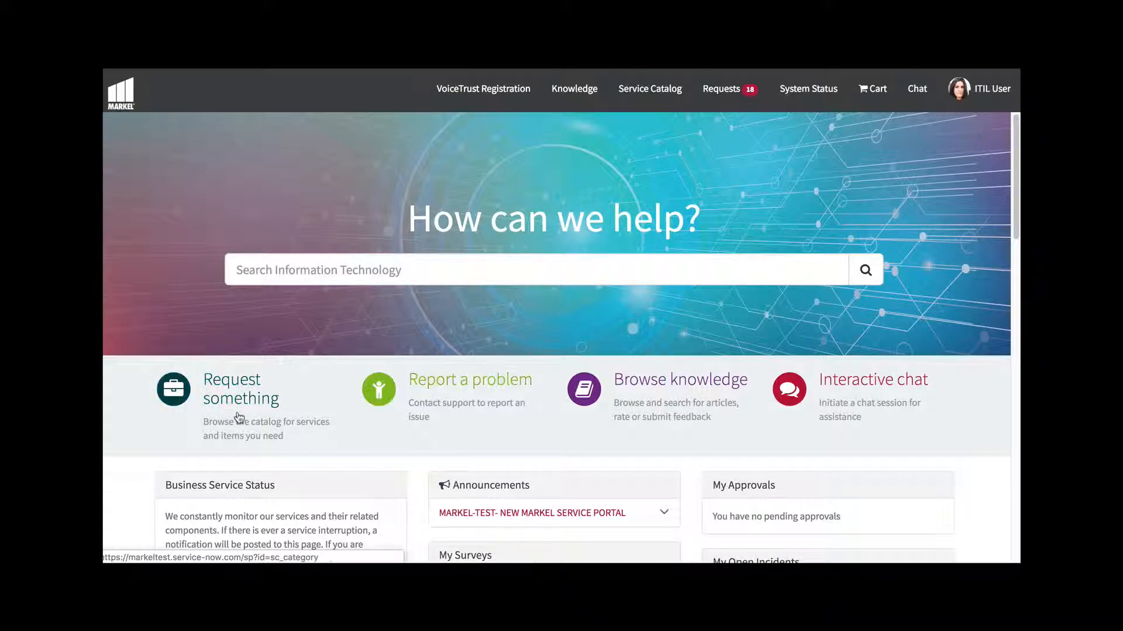
In the service portal's request catalog, view the Service Management Application Support items and the CMDB CI Add Request - Infrastructure form
click(232, 383)
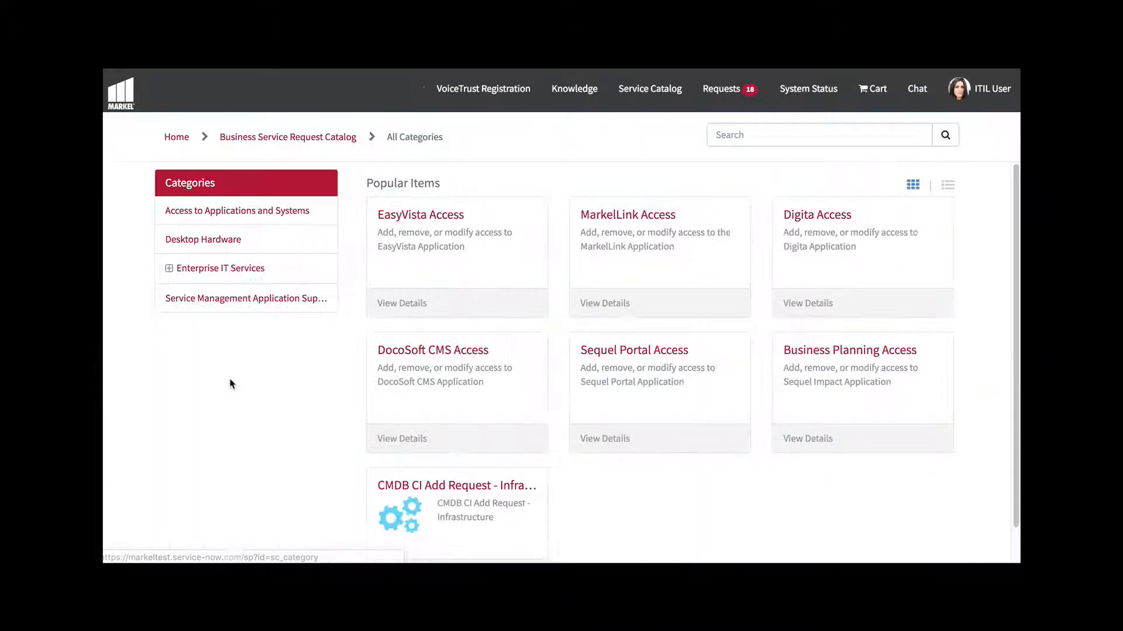
click(219, 299)
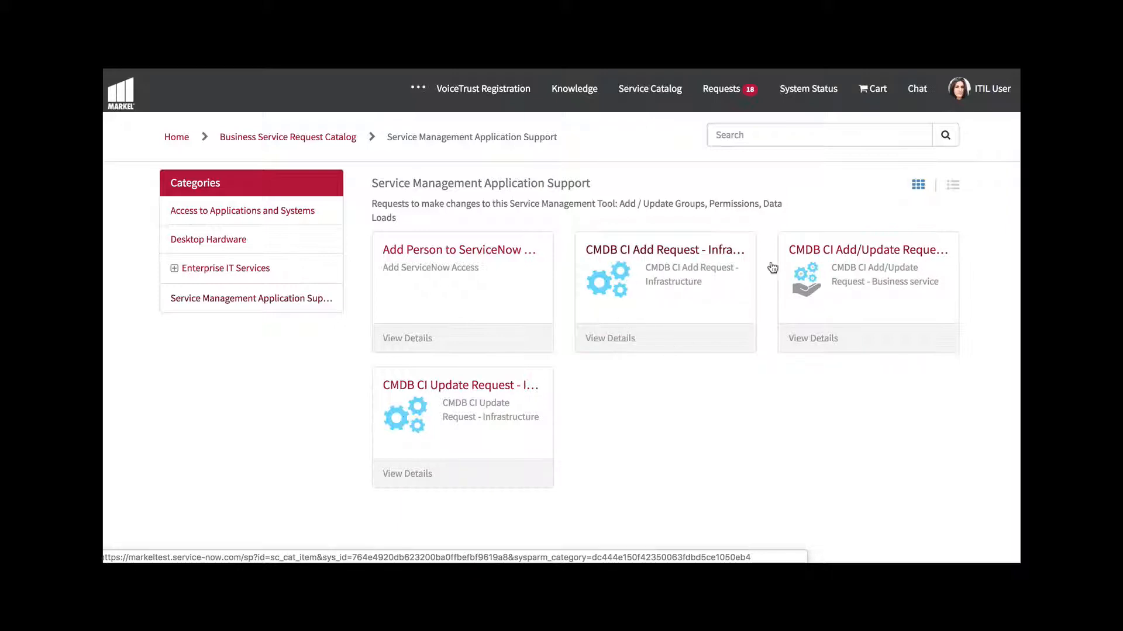
scroll(370, 357, down, 4)
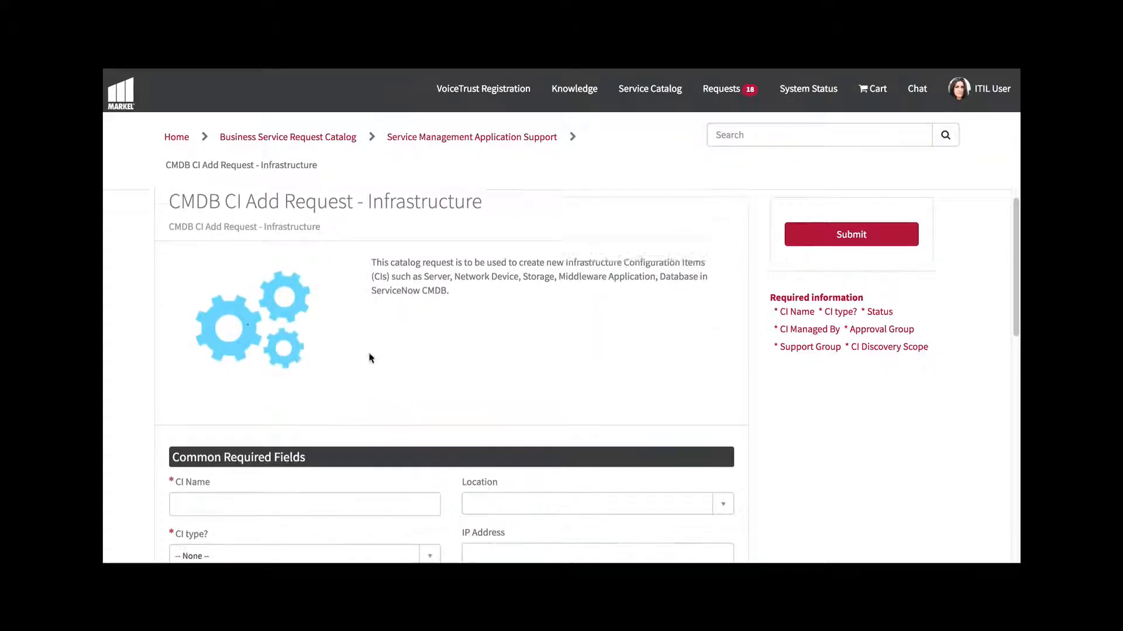
scroll(370, 358, up, 4)
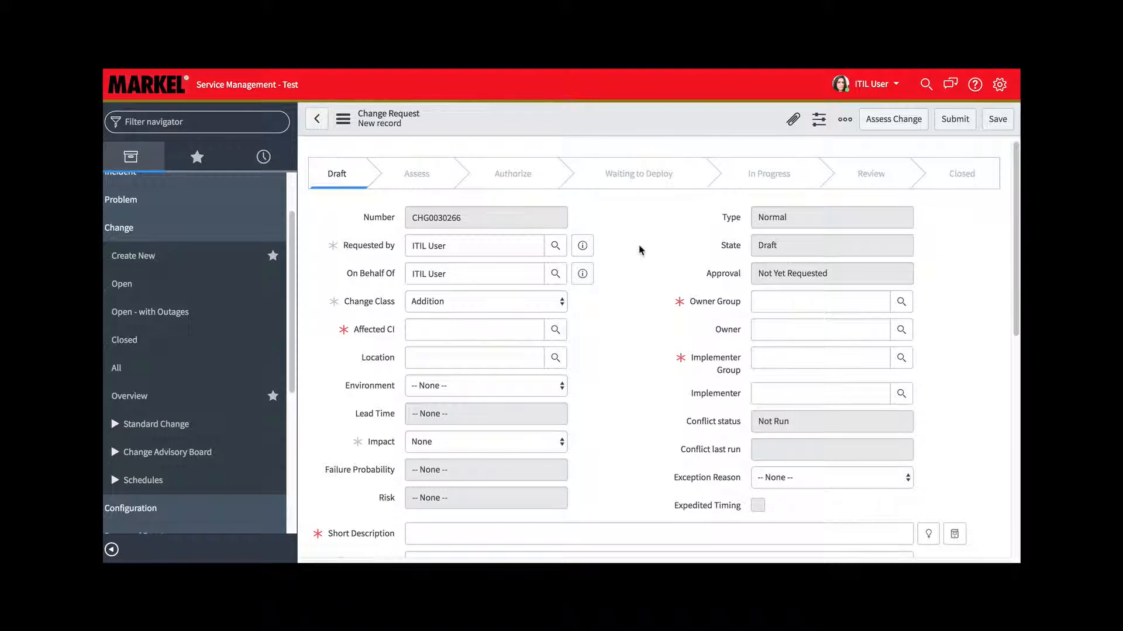
Set the change request's Affected CI to the Windows server AARDVARK01
click(518, 331)
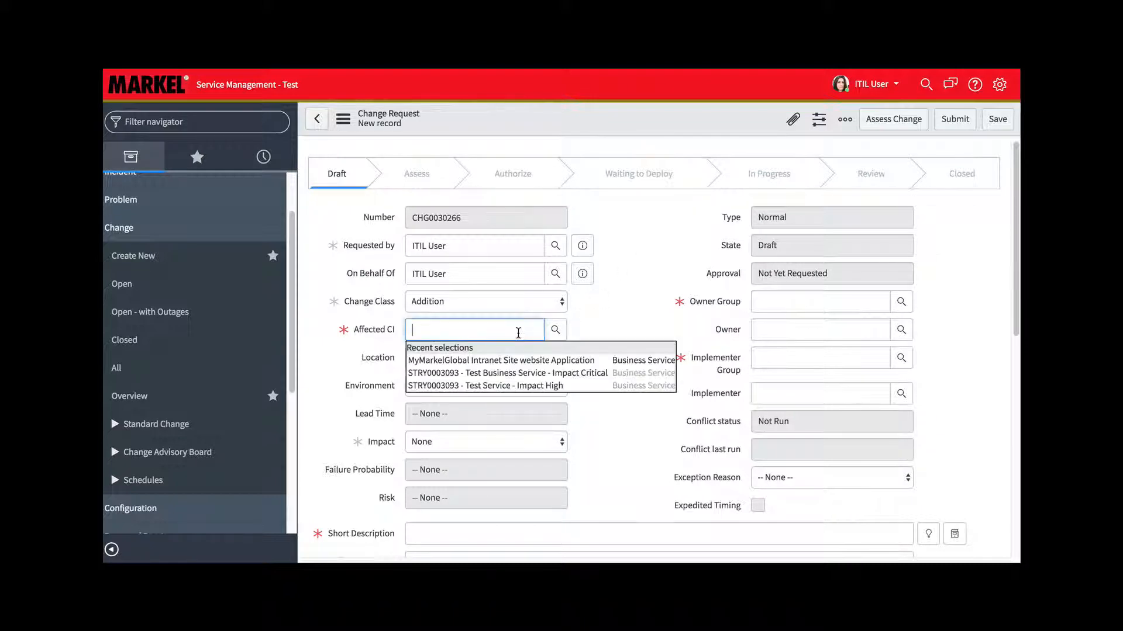
text(aa)
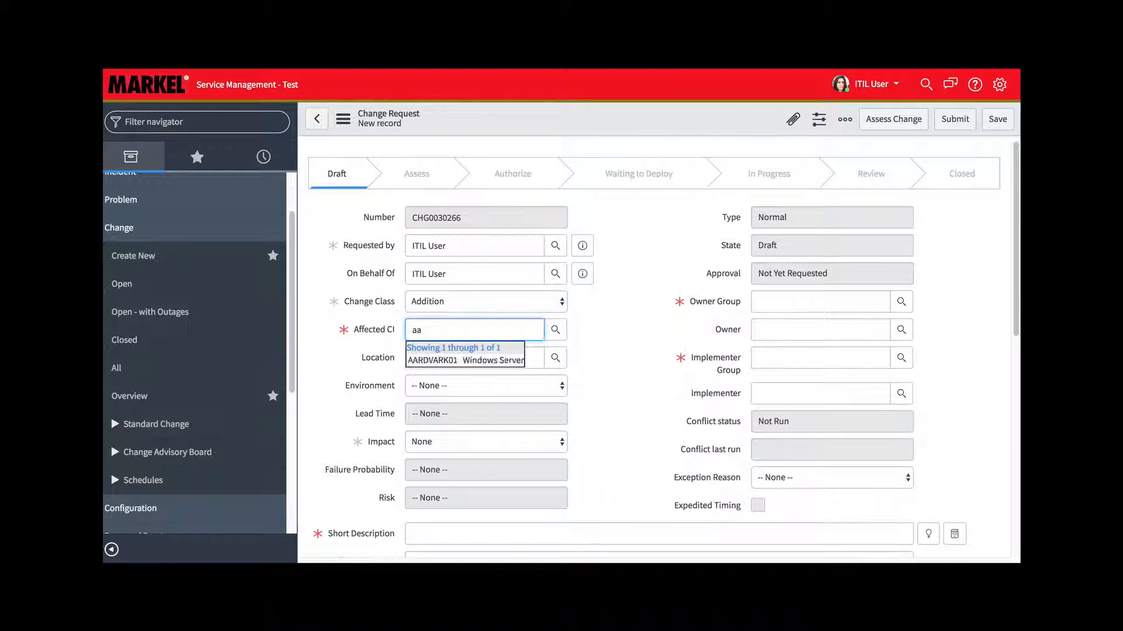
click(490, 359)
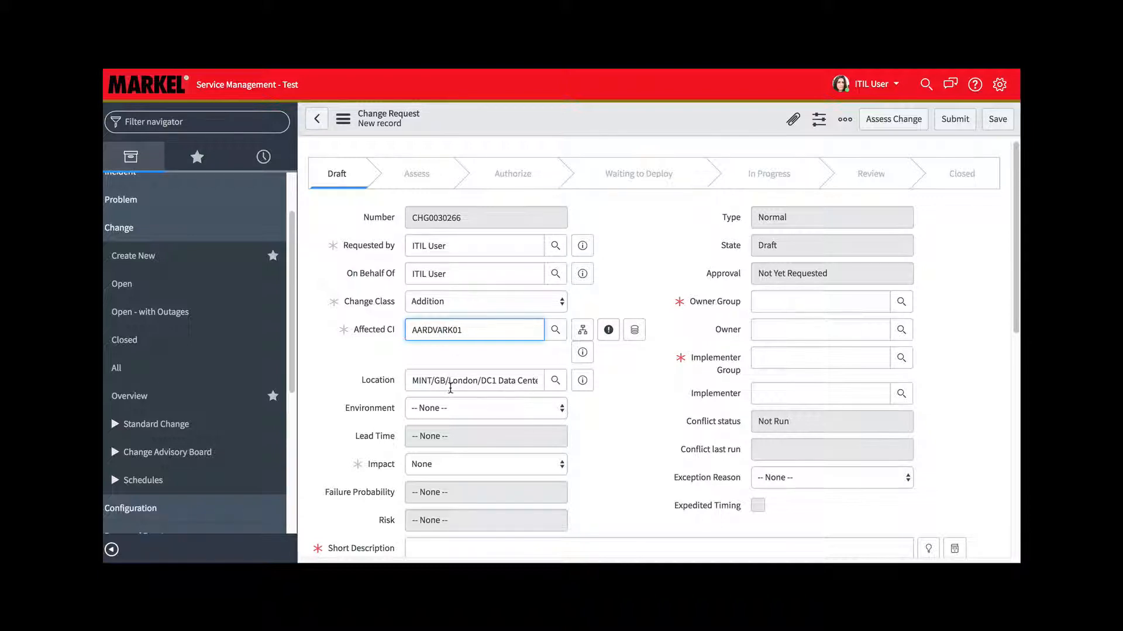
Enter "Change Request" as the short description of the change
scroll(450, 388, down, 2)
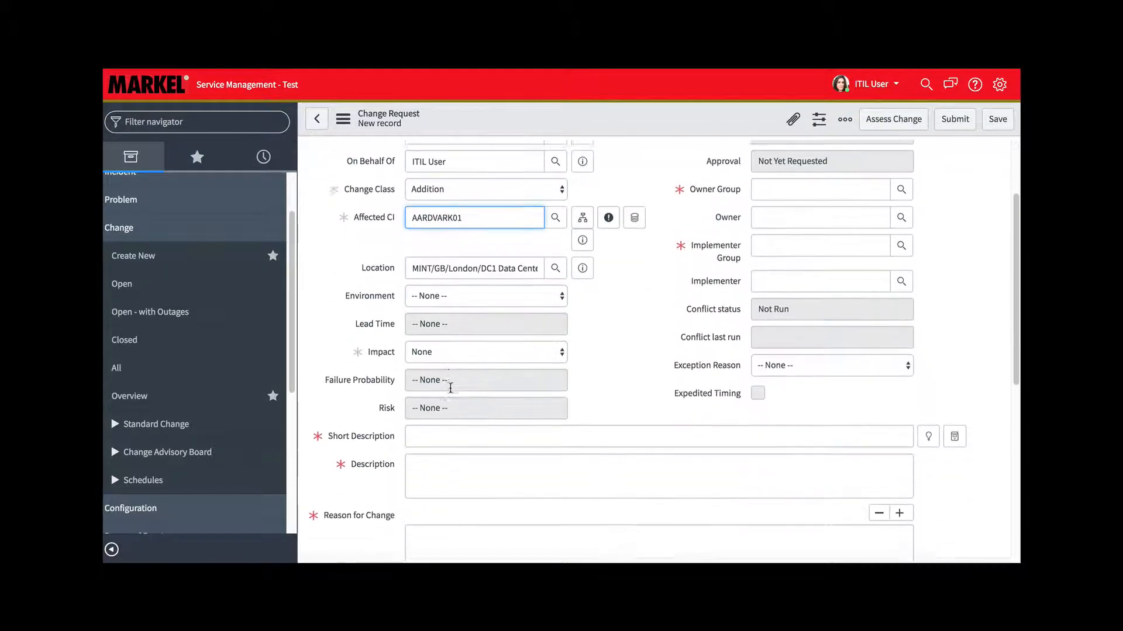
click(445, 426)
text(Change REquest)
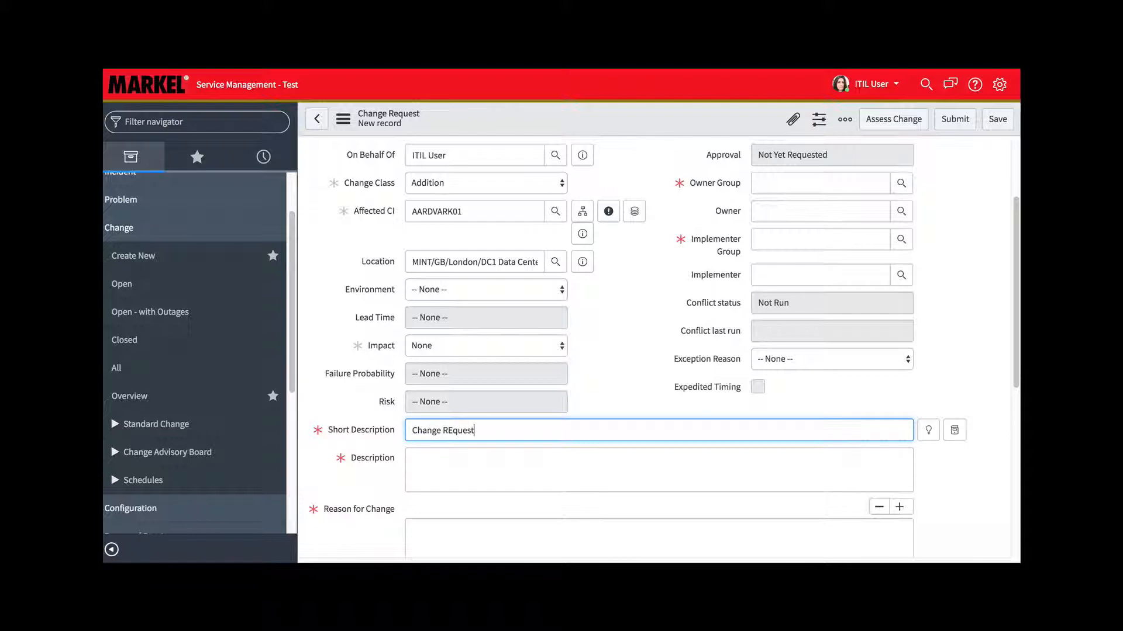
click(489, 466)
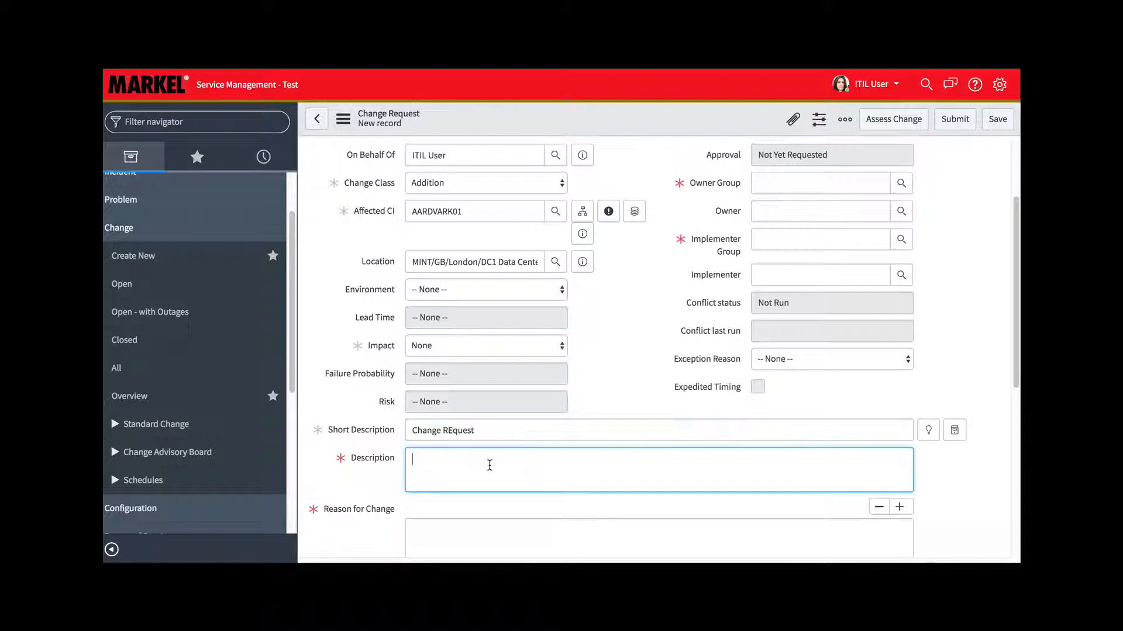
click(452, 431)
key(BackSpace)
text(e)
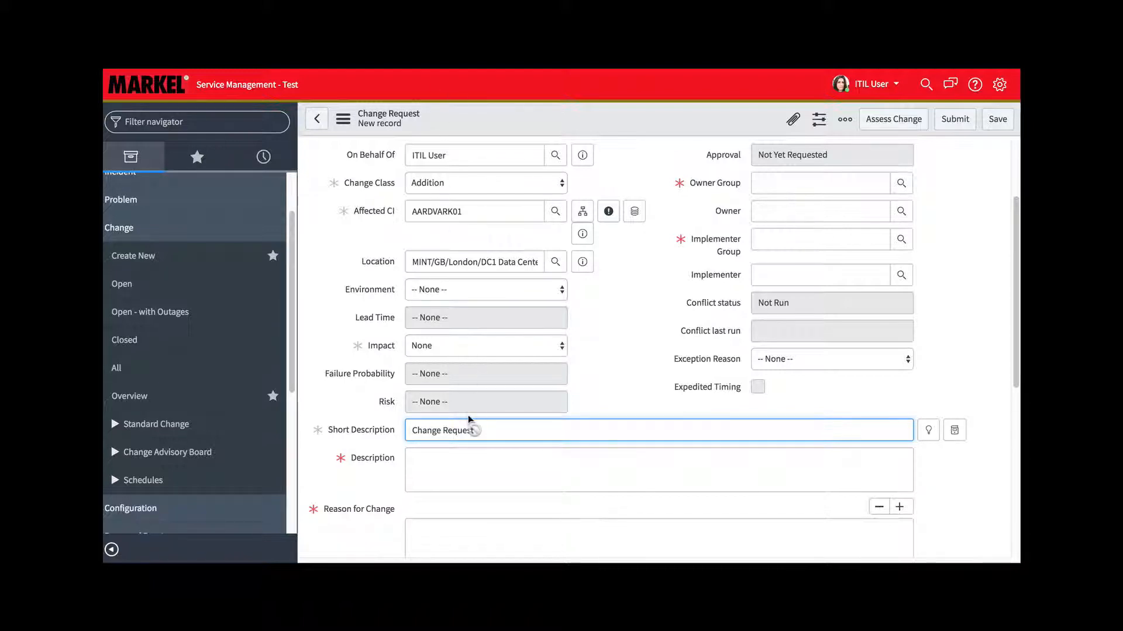
Set both the short description and the description of the change to "Adding Software"
drag(476, 430, 369, 427)
text(Adding Software)
click(475, 464)
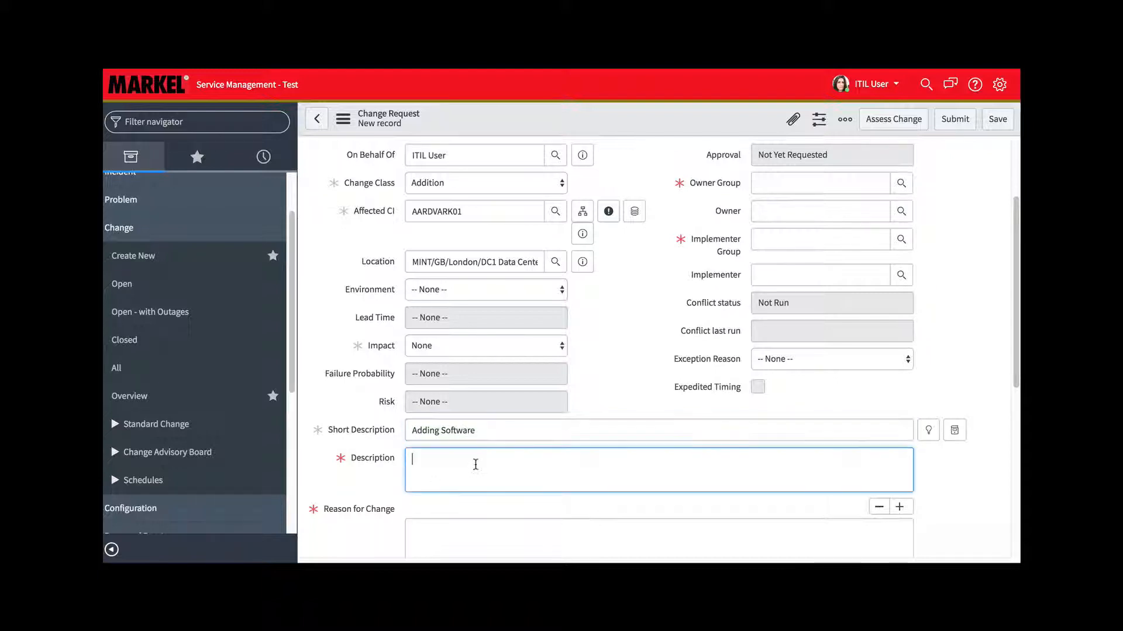
text(Adding Softwat)
text(e)
Enter "Need Software" as the reason for the change
click(488, 546)
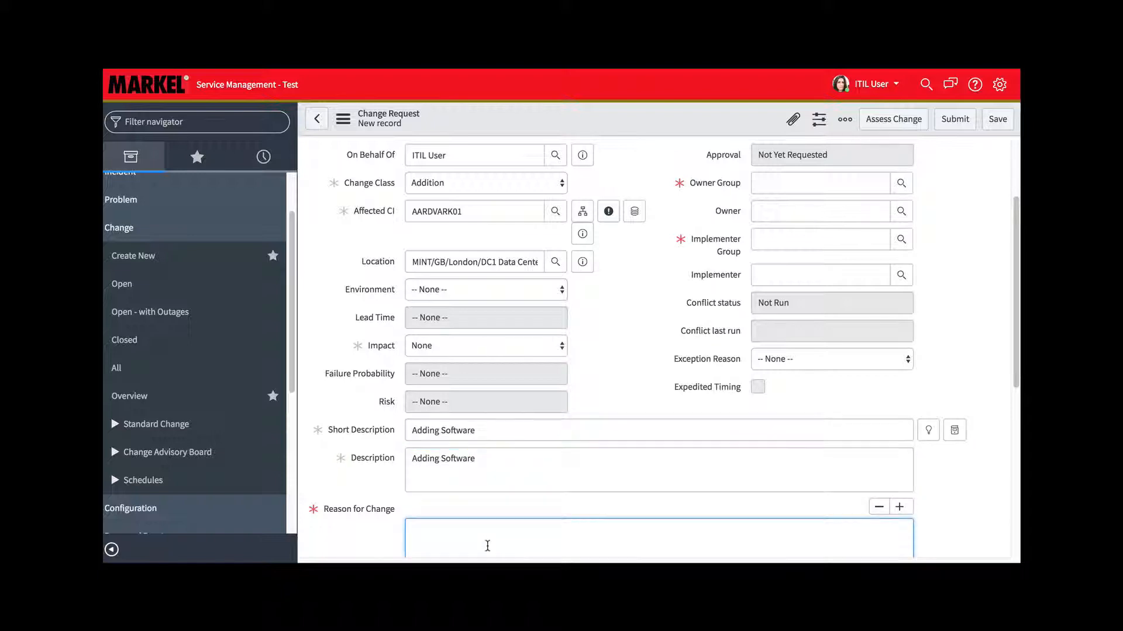
text(New)
text(d Software)
Set the Owner Group of the change to MKL-AP-UAT-Testers-ITIL
click(789, 188)
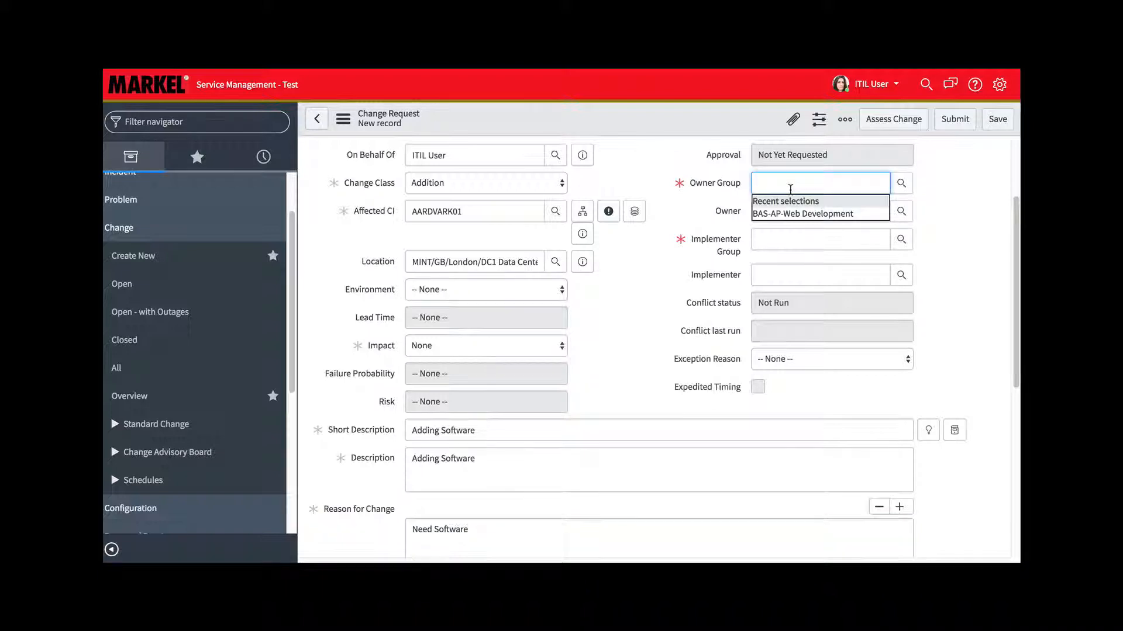
text(mkl)
click(818, 202)
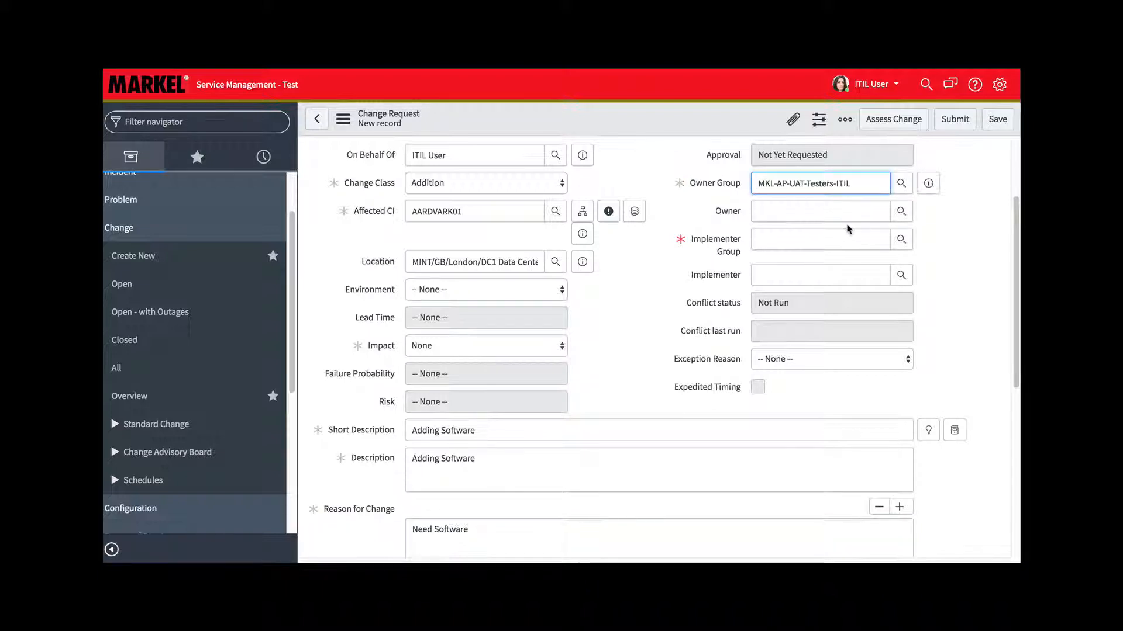
Assign a member of the owner group as the Owner of the change
click(804, 211)
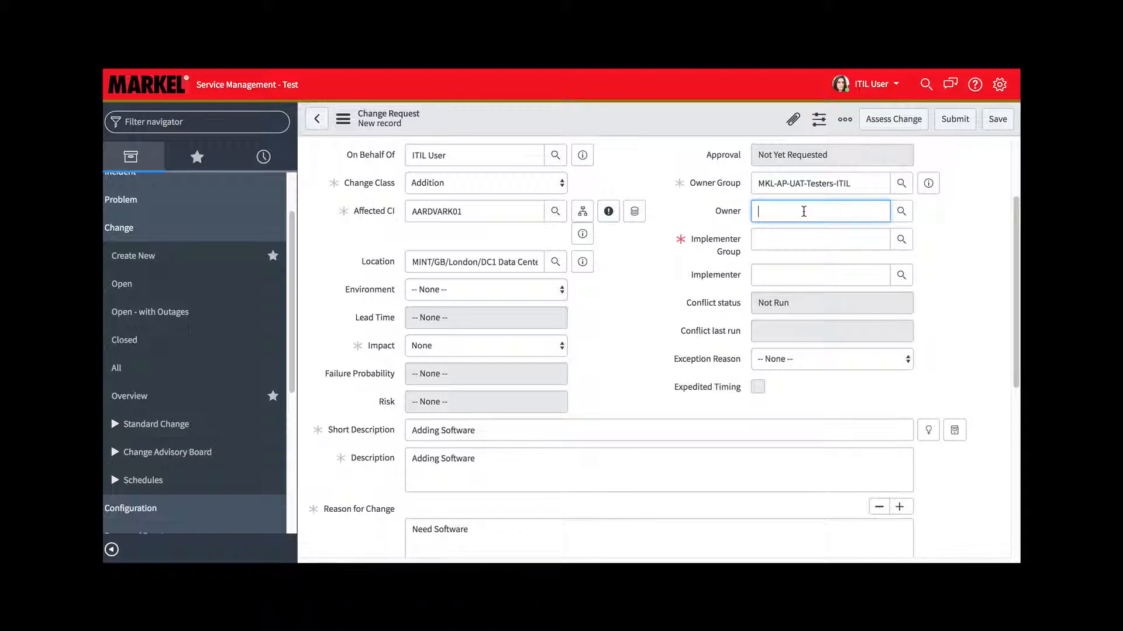
text(Suz)
key(BackSpace)
key(BackSpace)
key(BackSpace)
text(ITI)
click(833, 240)
Set the Implementer Group of the change to MKL-AP-UAT-Testers-ITIL
click(789, 241)
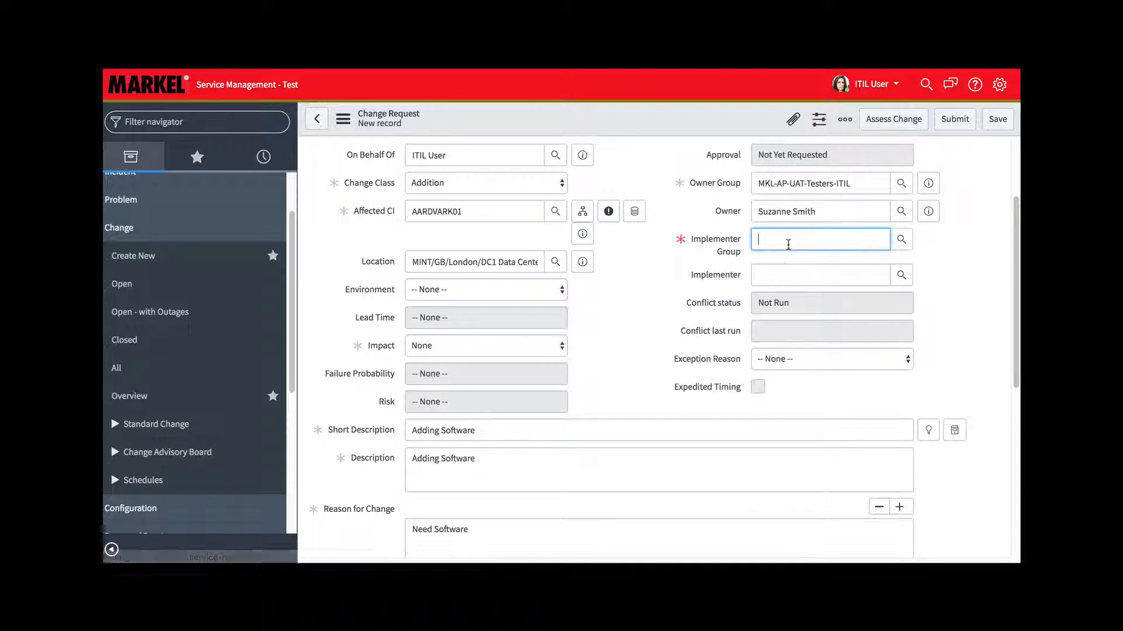
text(mkl)
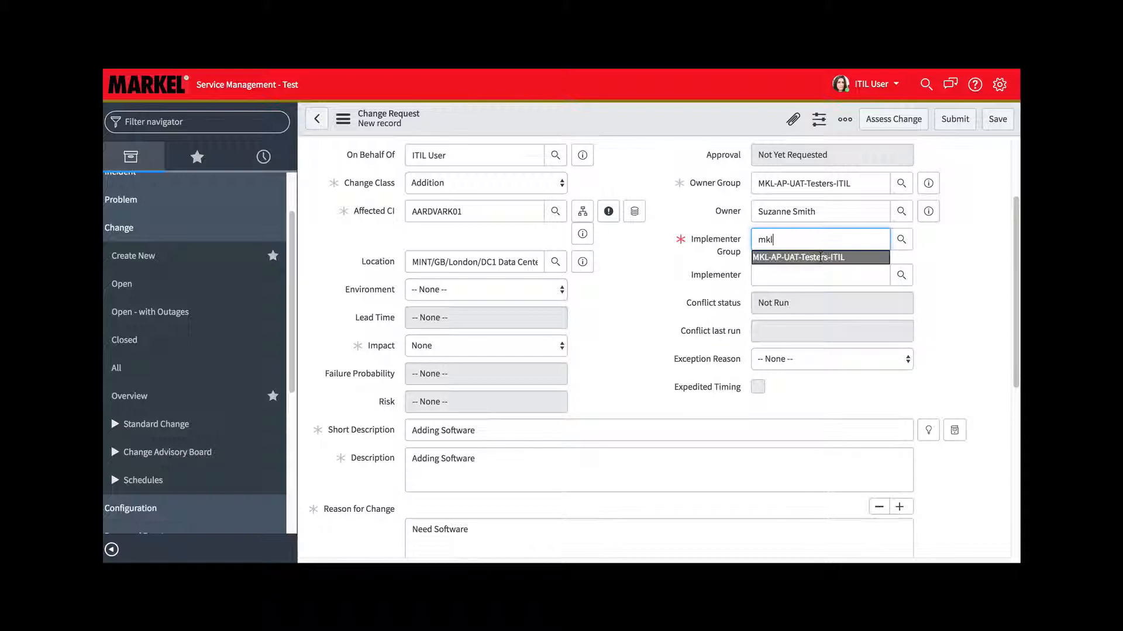
click(783, 258)
Assign the owner as the Implementer too, picking that person from the user lookup list
click(778, 270)
text(suzanne)
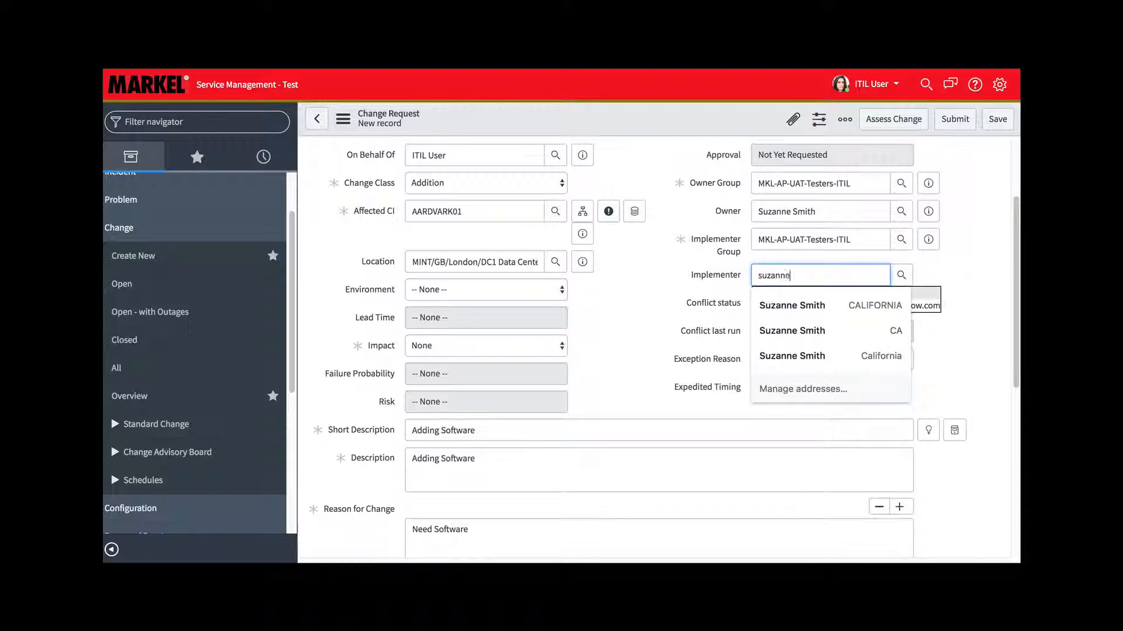
click(959, 264)
click(902, 276)
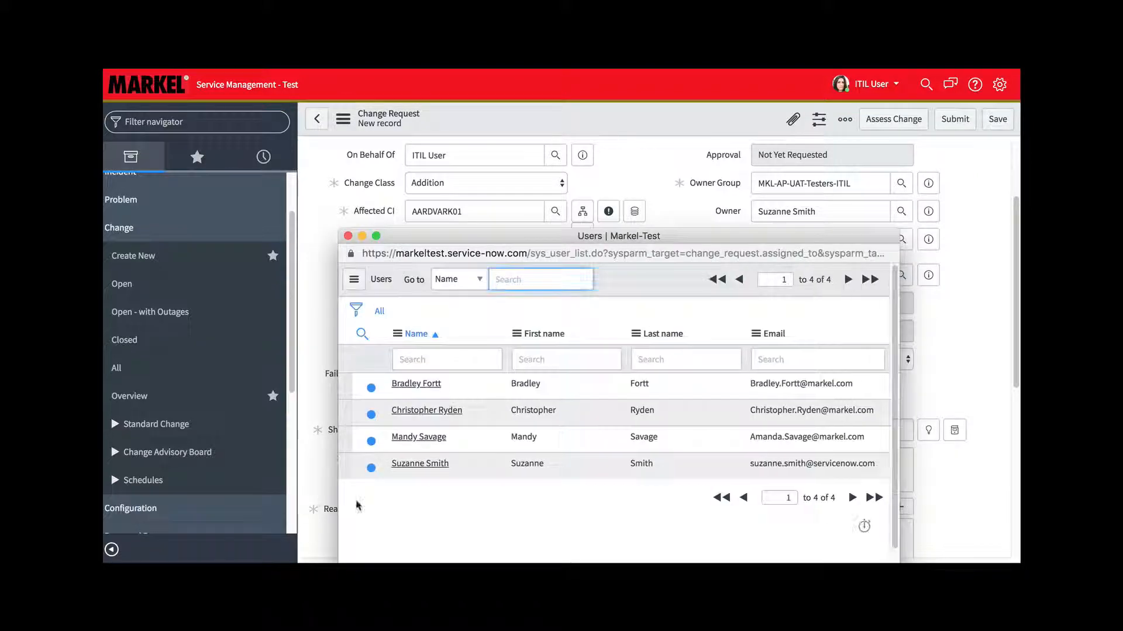
click(419, 464)
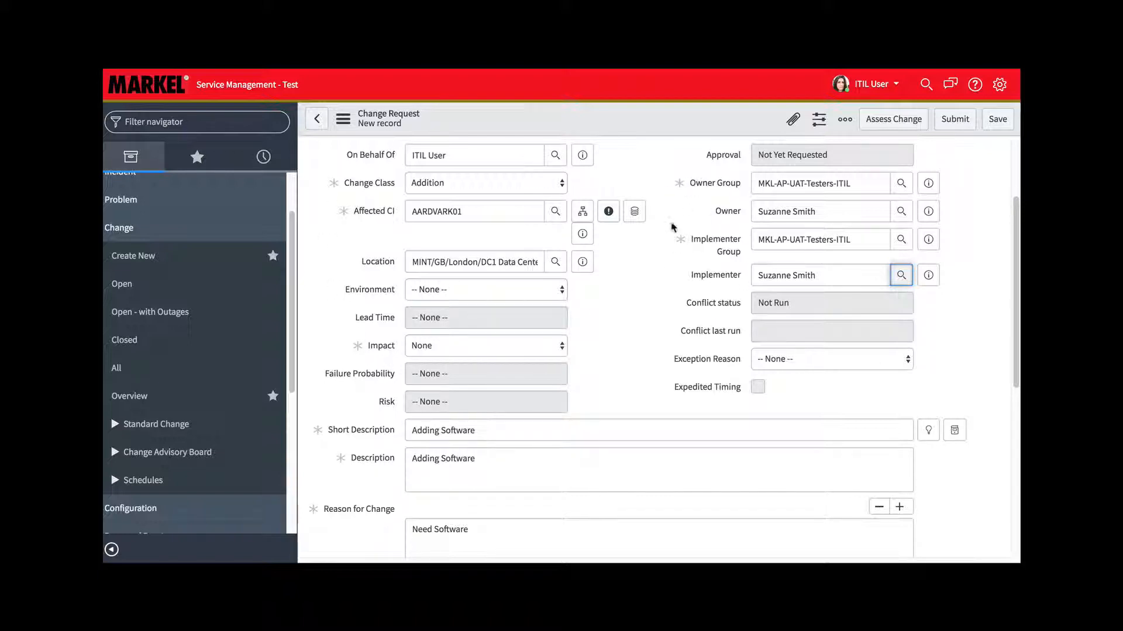
In the change's planning details, enter "Prerequisities" for the prerequisites and dependencies
scroll(625, 327, down, 2)
scroll(624, 329, down, 5)
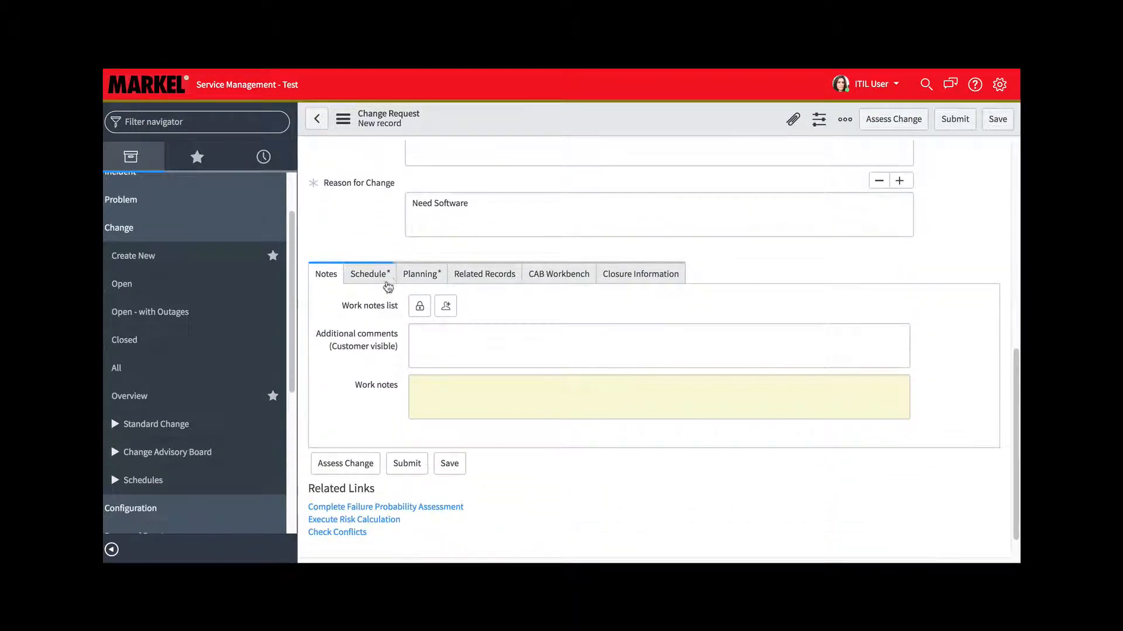
click(420, 279)
click(460, 309)
text(PReq)
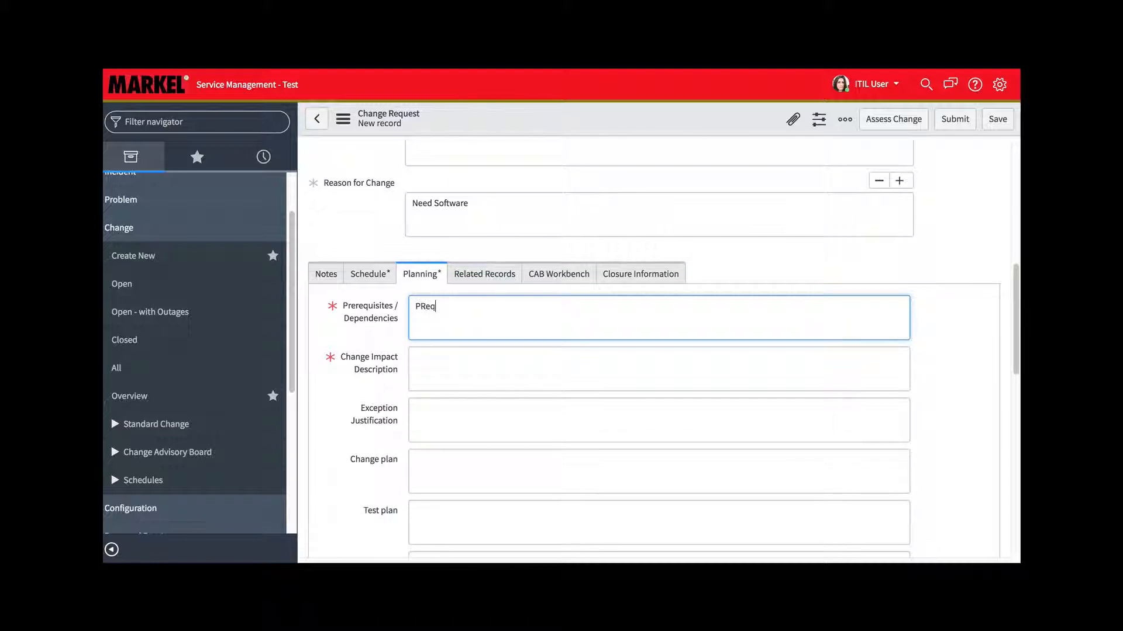
text(qu)
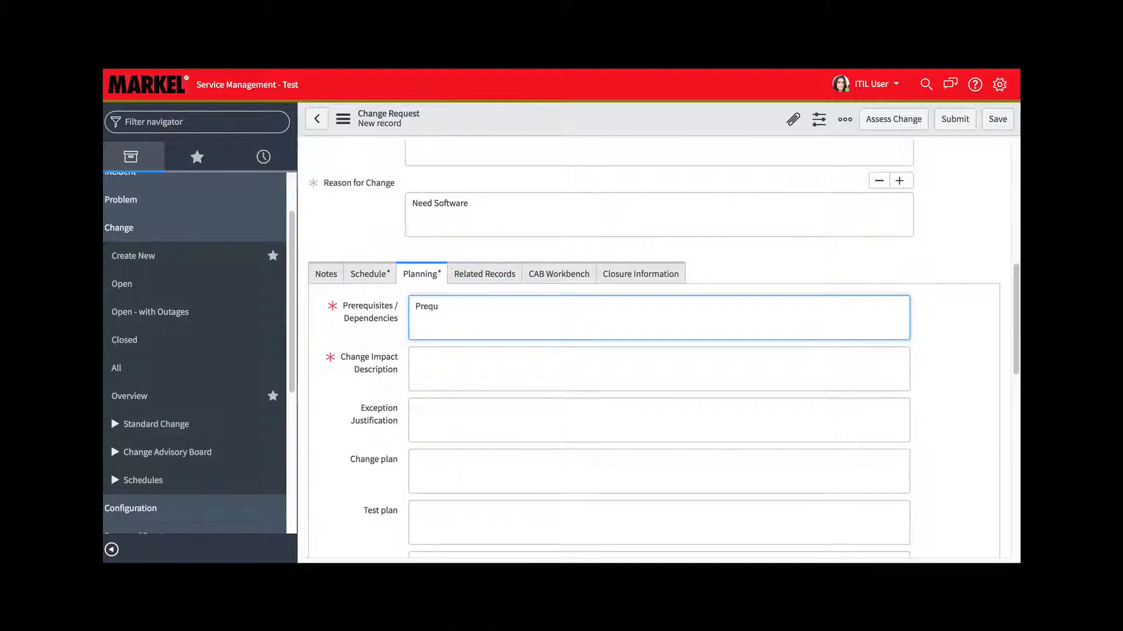
key(BackSpace)
key(BackSpace)
text(requisities)
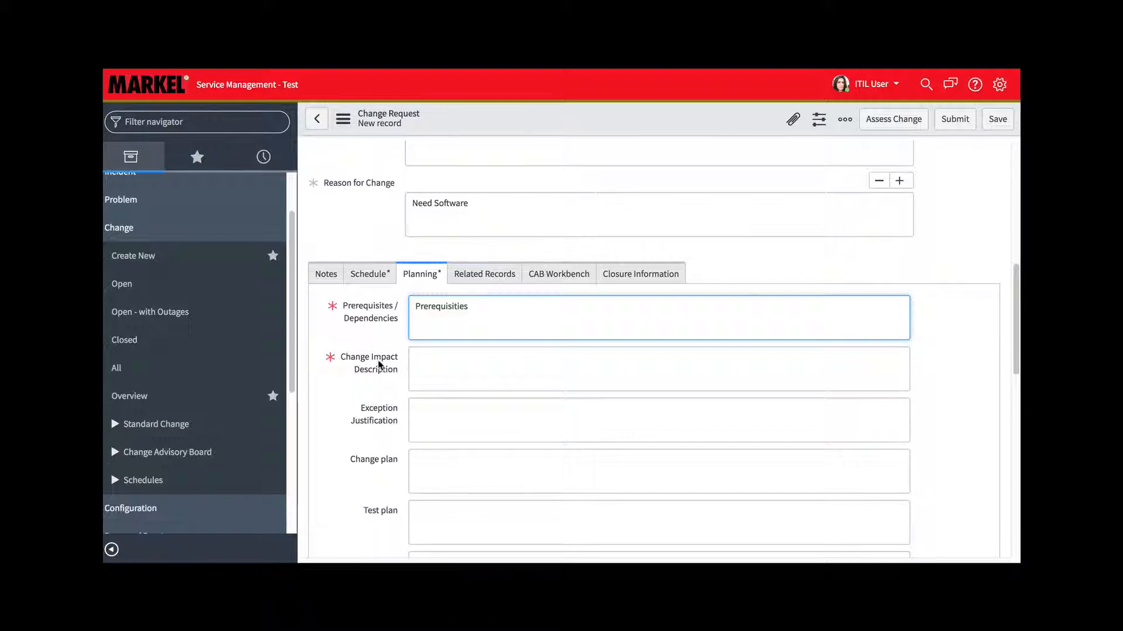
Enter "Impact description" as the Change Impact Description in the planning details
click(486, 369)
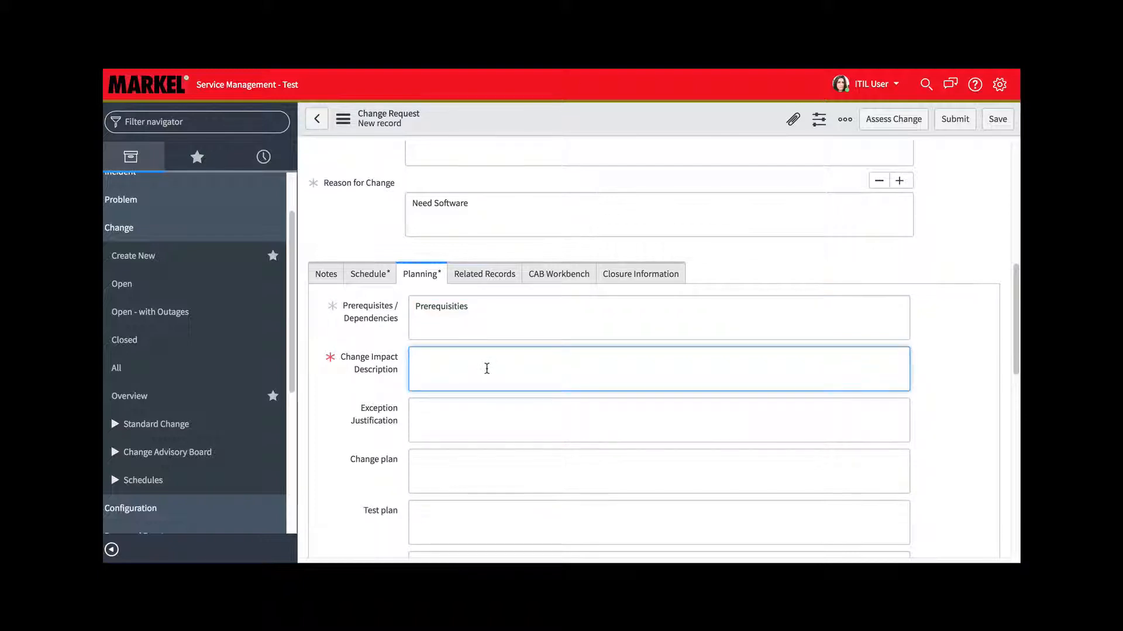
text(IMpac)
key(BackSpace)
key(BackSpace)
key(BackSpace)
text(mpact description)
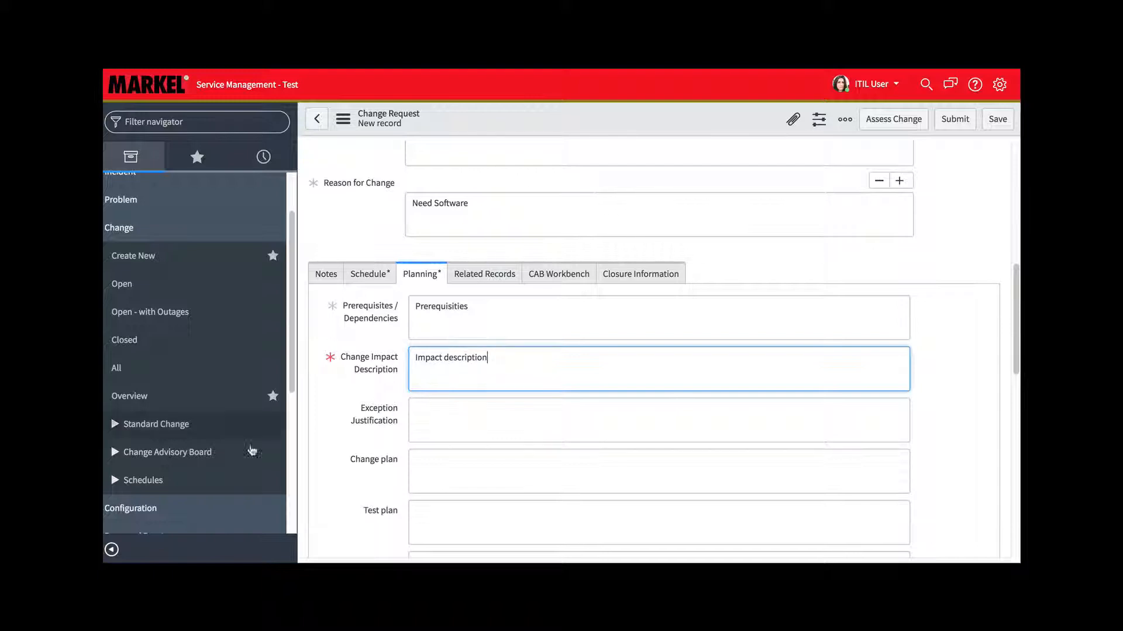
scroll(566, 397, down, 2)
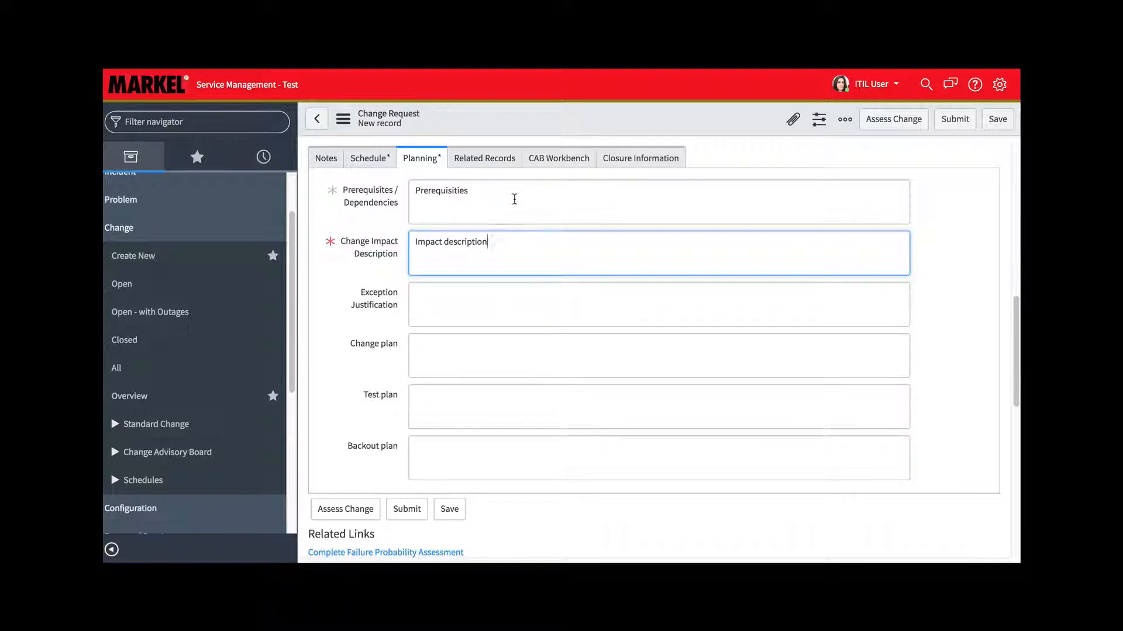
In the change's schedule details, set the planned start date to 03/12/2019 18:00:00
click(371, 159)
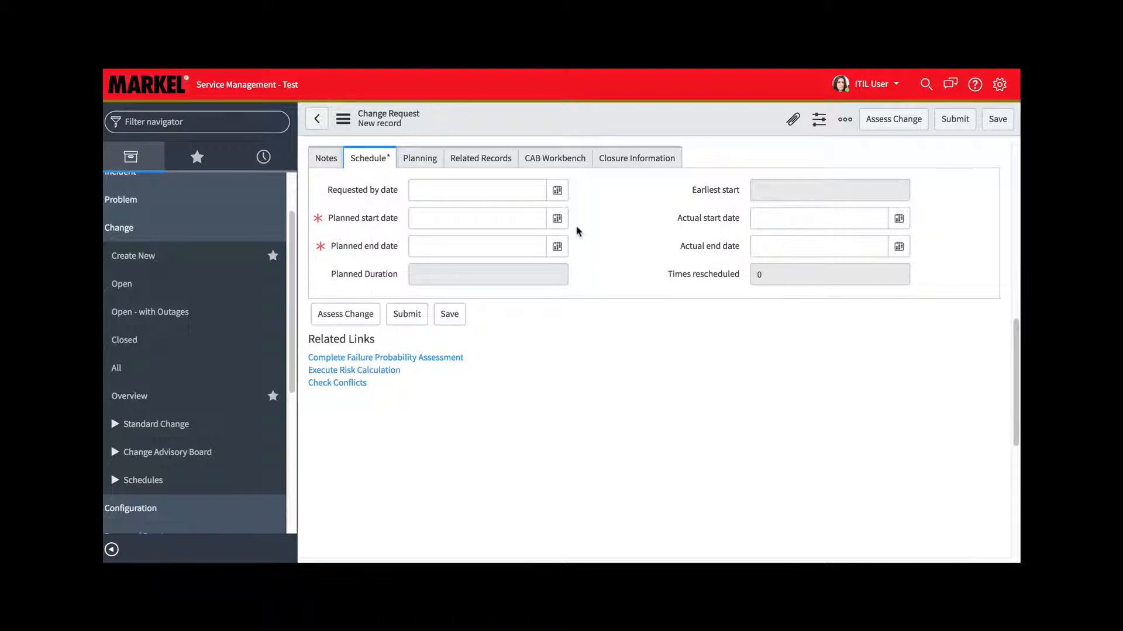
click(557, 218)
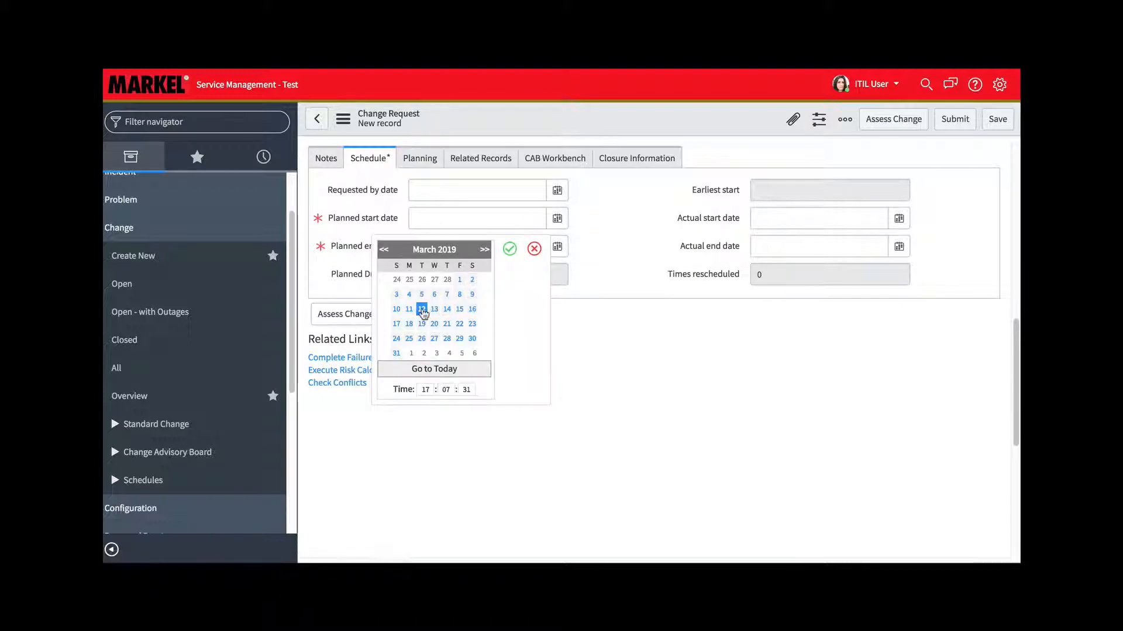
click(425, 388)
text(18)
click(443, 388)
text(00)
click(467, 389)
text(00)
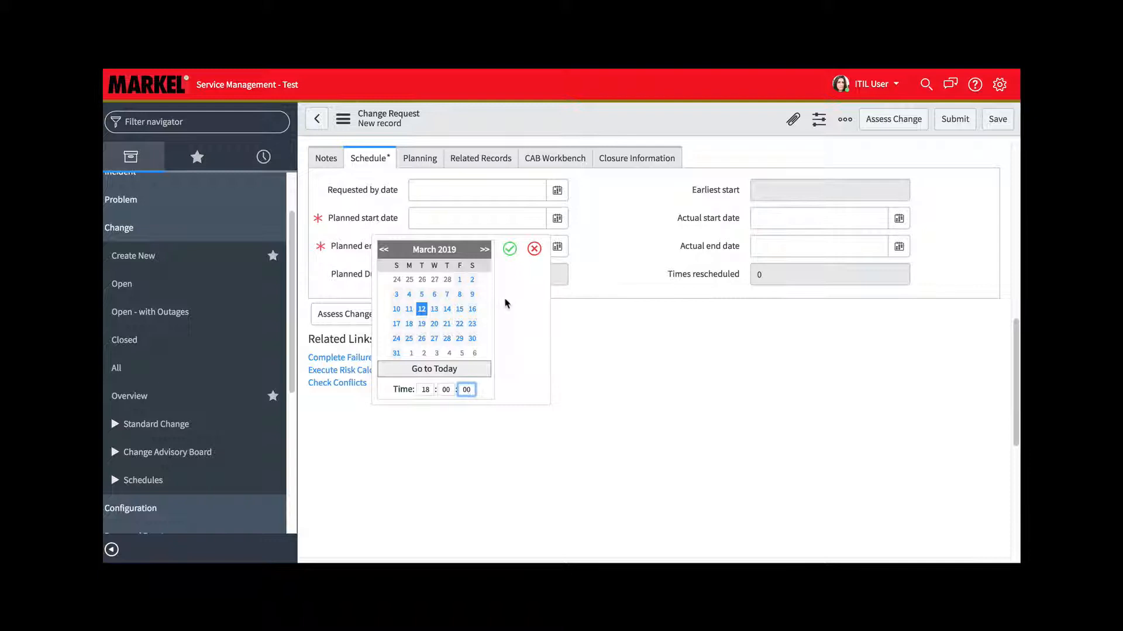
click(510, 248)
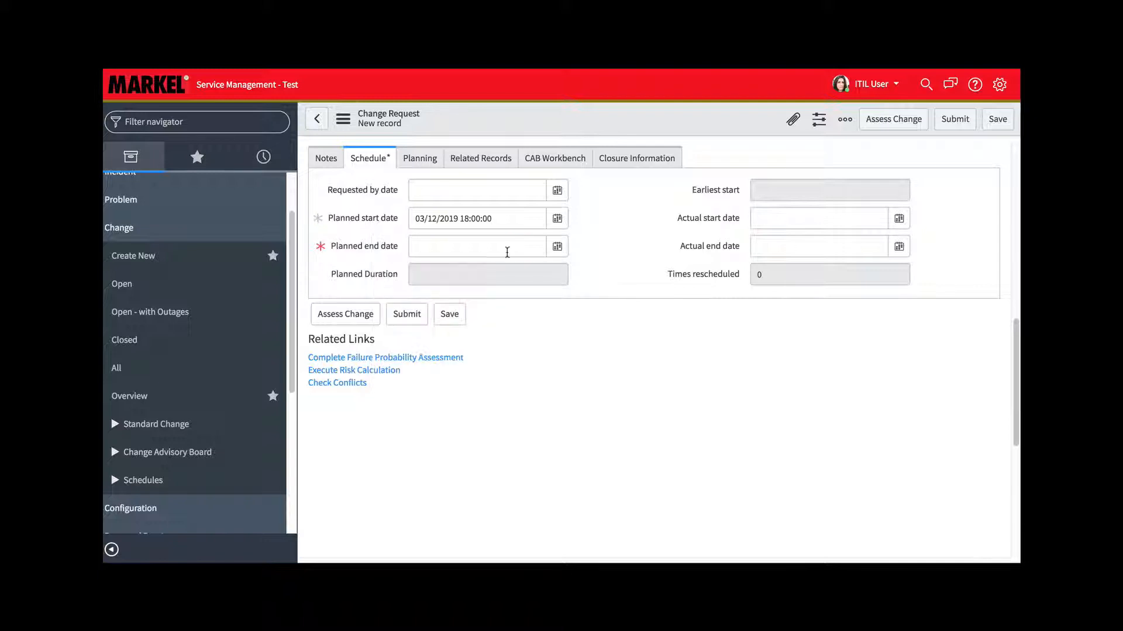
Set the planned end date of the change to 03/12/2019 19:00:00
click(558, 247)
click(426, 418)
text(19)
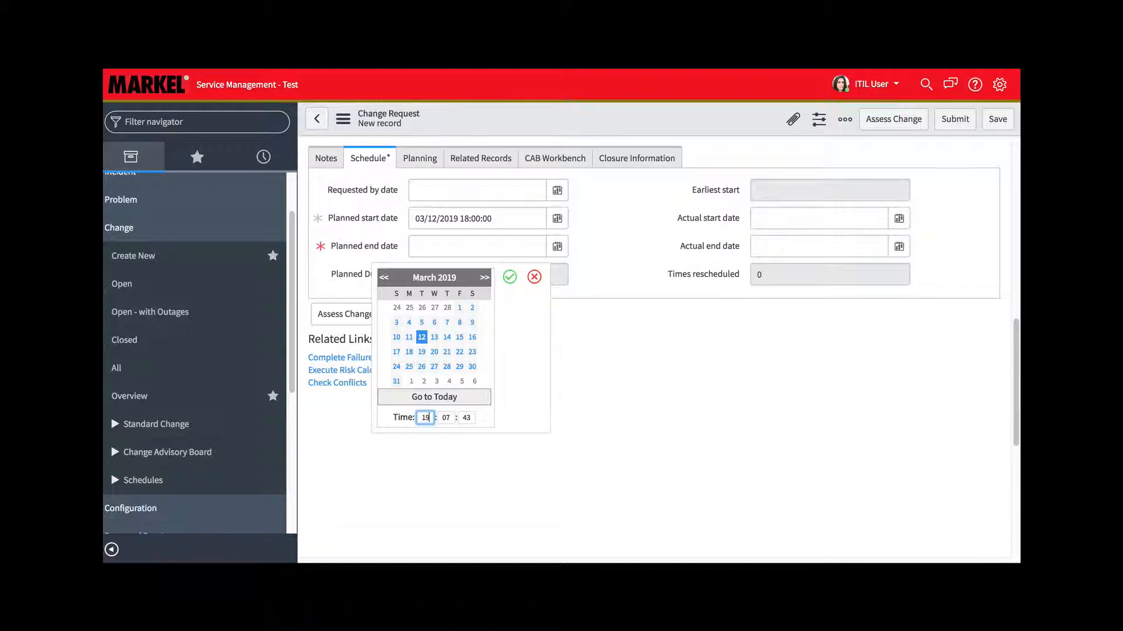
click(446, 416)
text(00)
click(466, 417)
text(00)
click(509, 277)
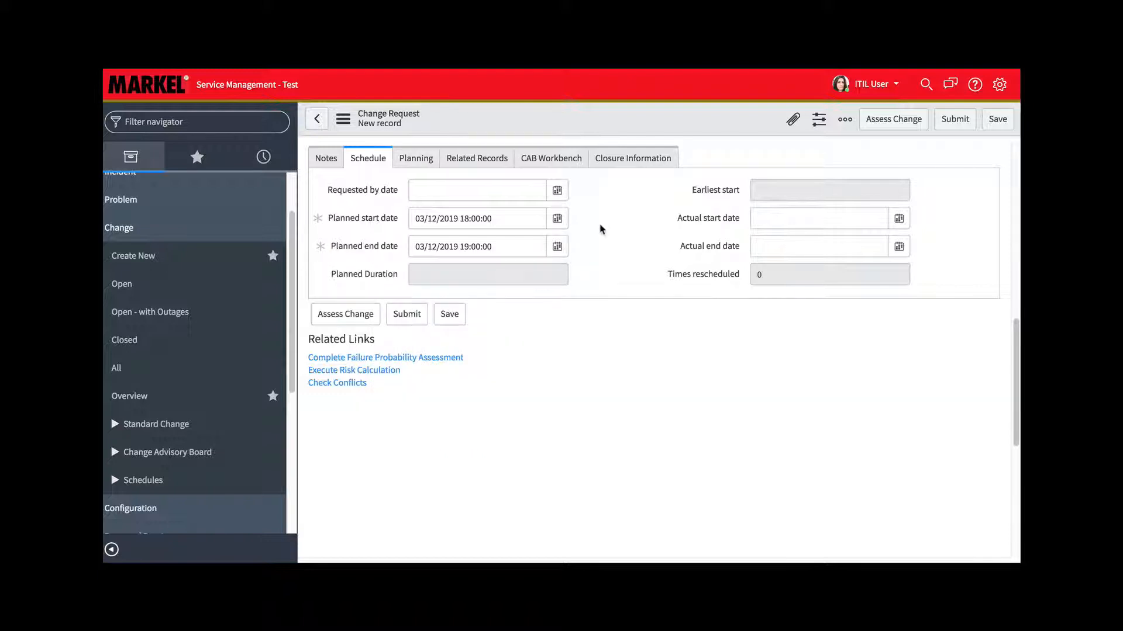
In the change's notes, add ITIL Manager and the current ITIL User account to the work notes list
click(327, 162)
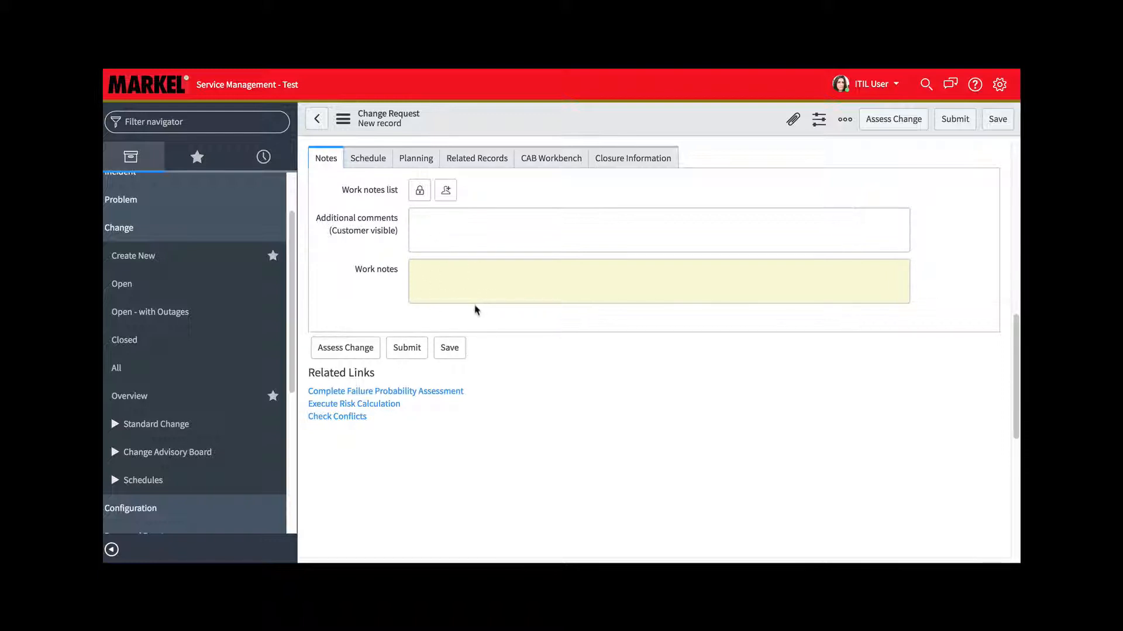
click(454, 227)
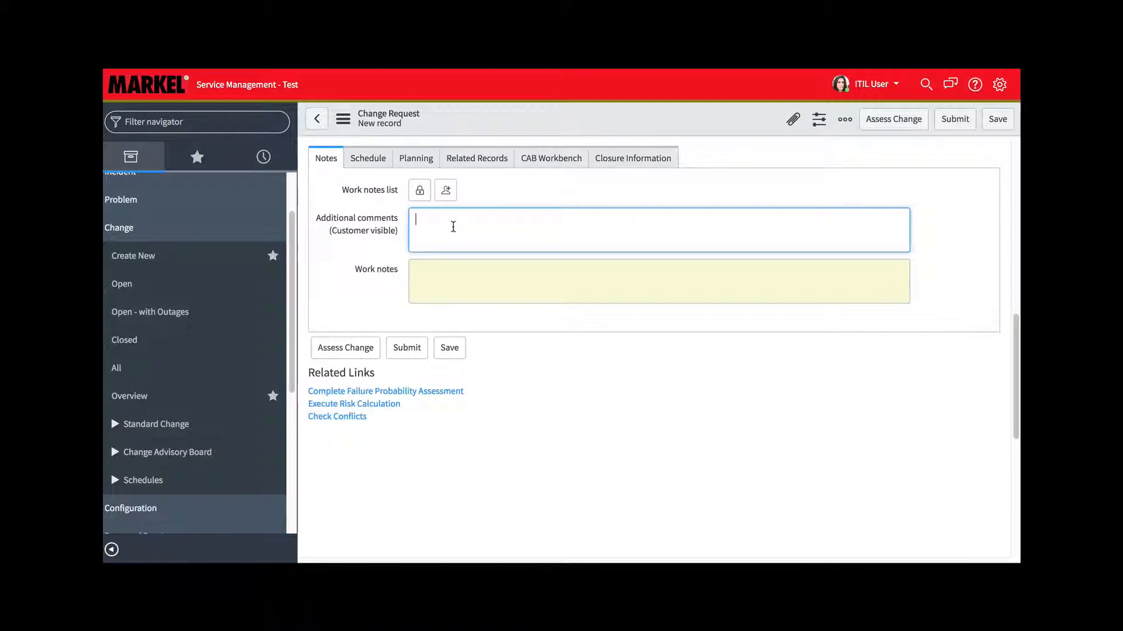
click(417, 192)
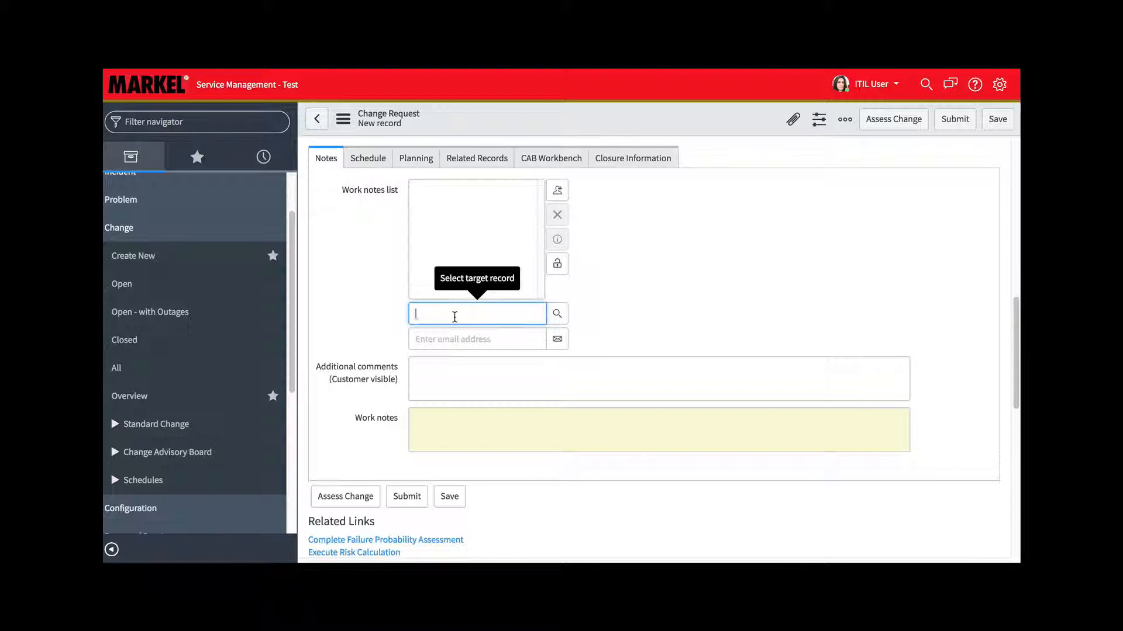
text(itil)
click(453, 331)
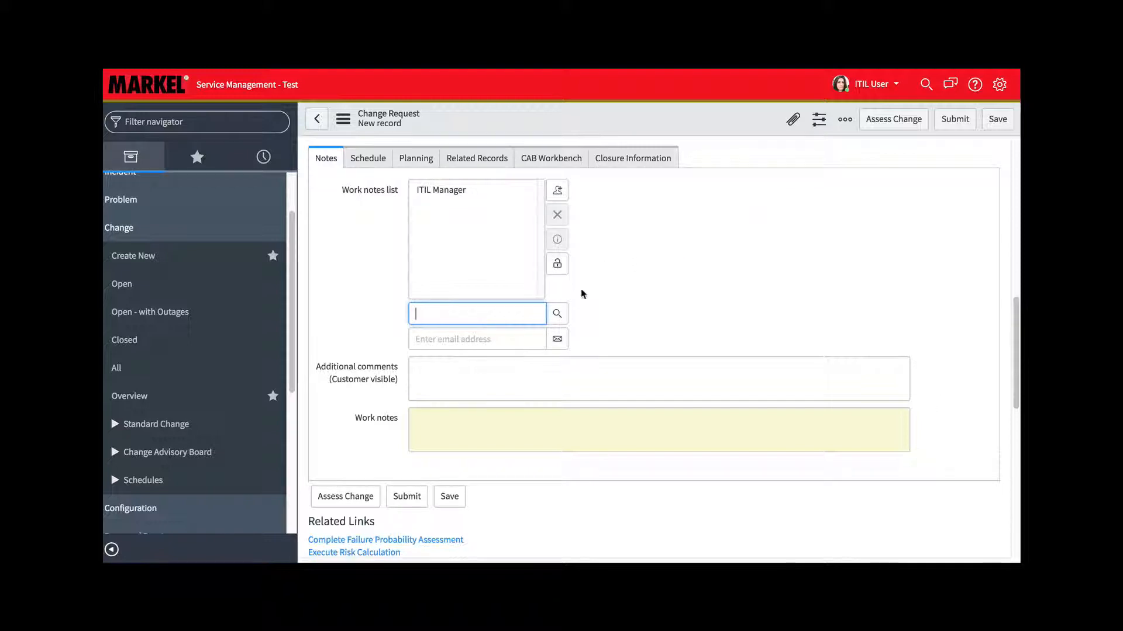
click(557, 265)
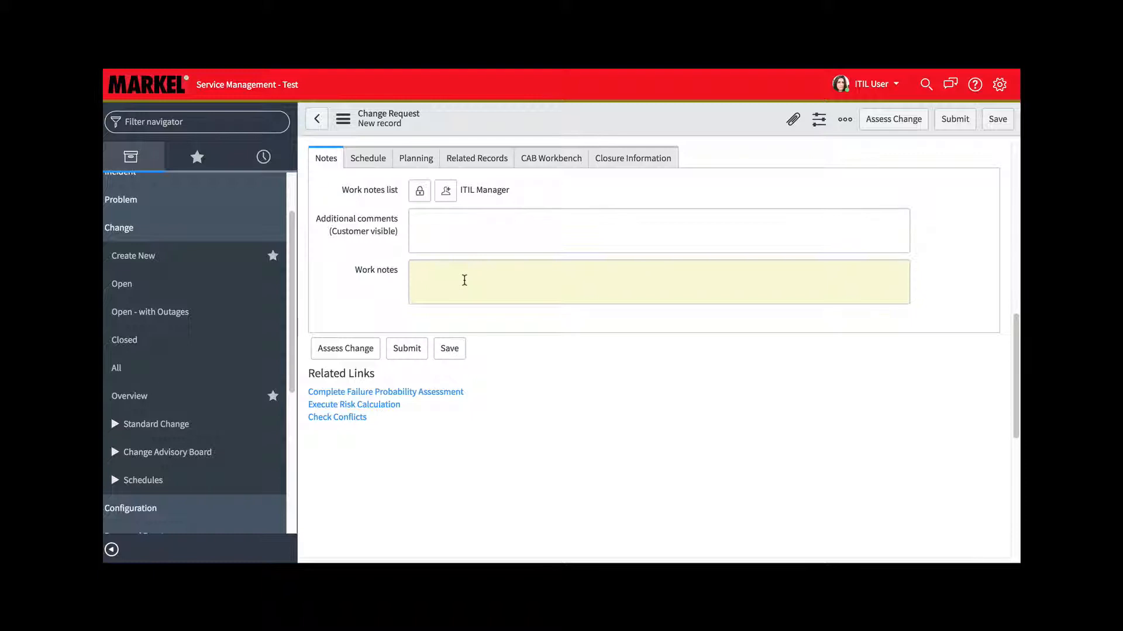
click(445, 191)
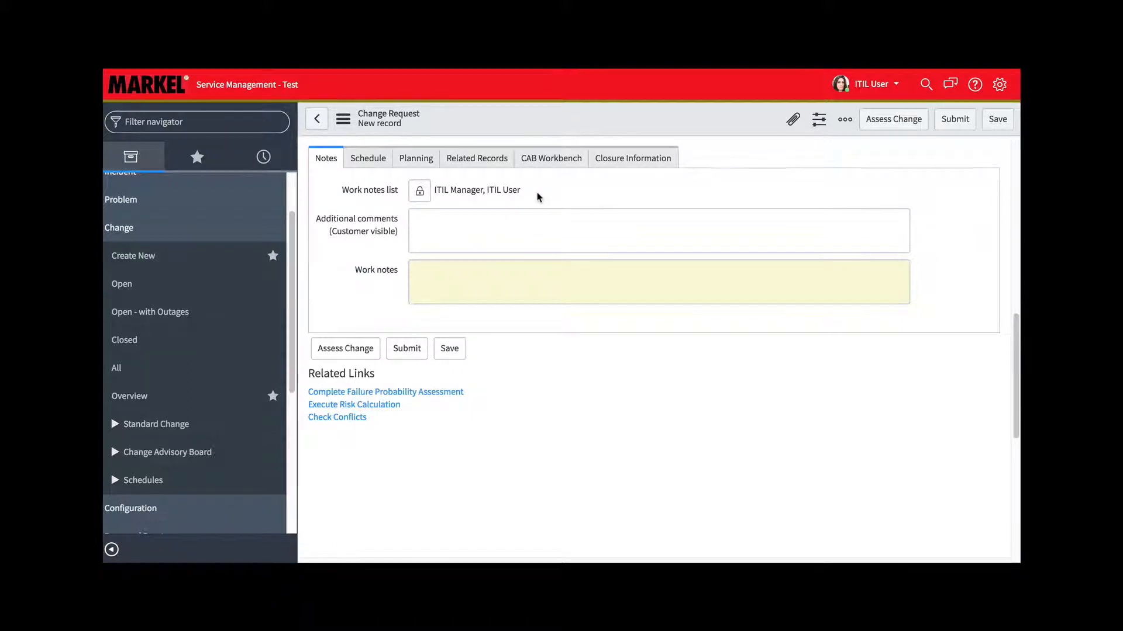
Review the completed change request form and save the new record
scroll(539, 197, up, 8)
scroll(536, 195, up, 3)
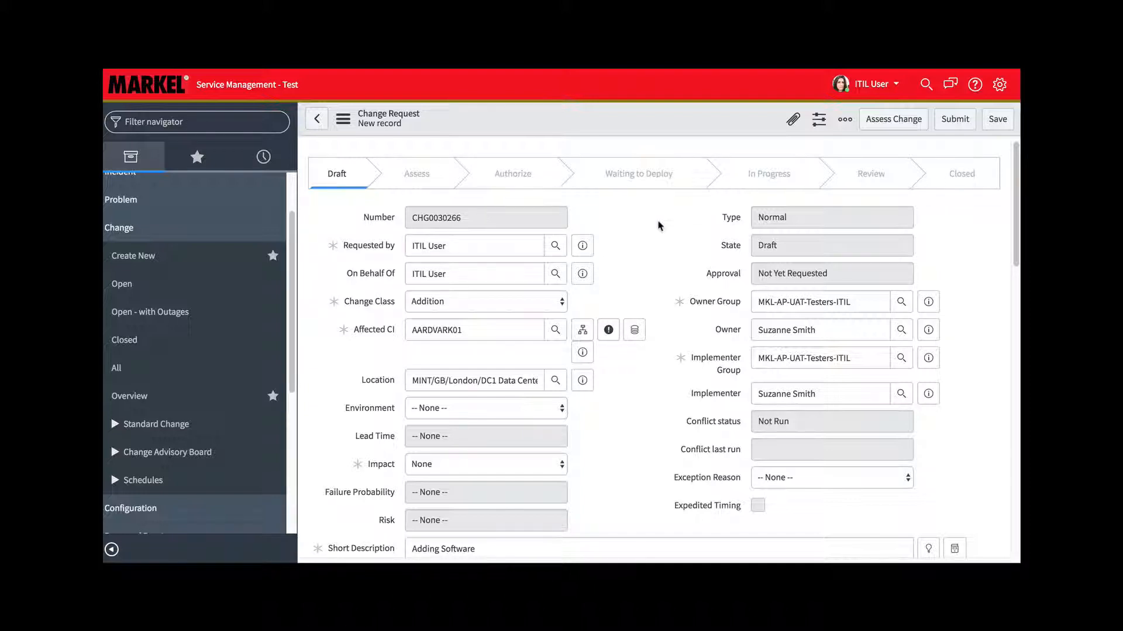
scroll(658, 225, down, 7)
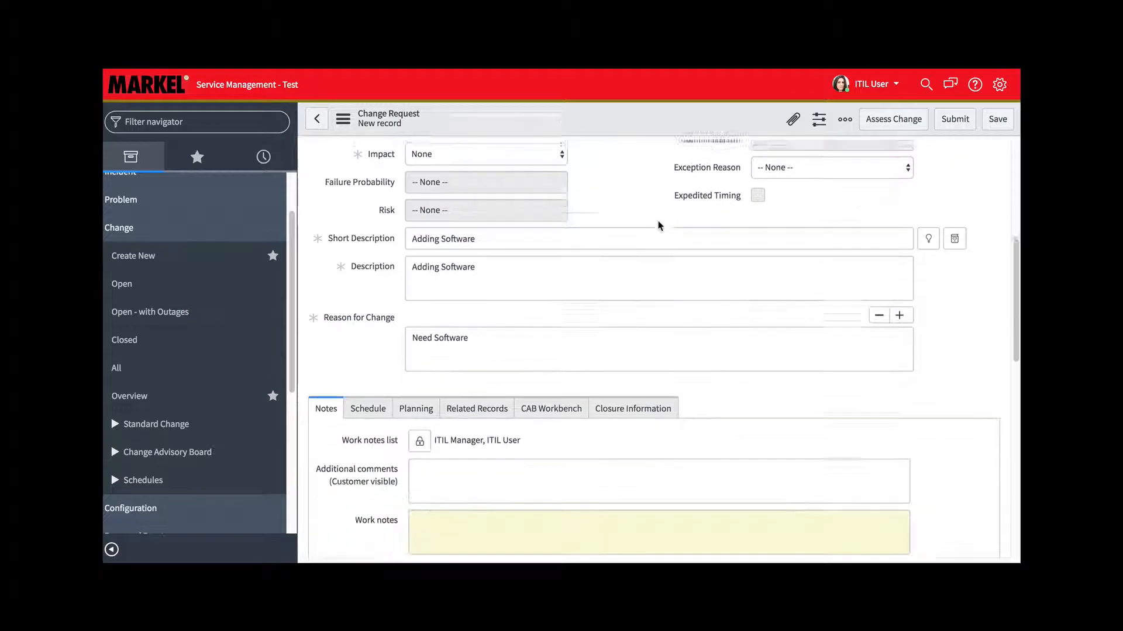
scroll(658, 221, down, 5)
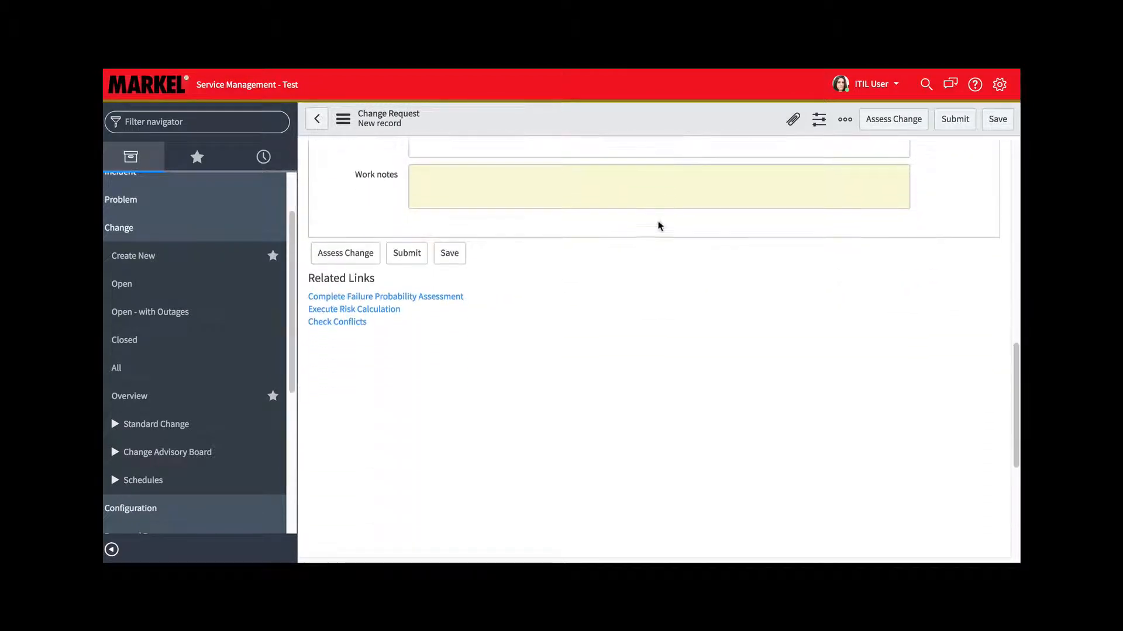
scroll(660, 226, up, 9)
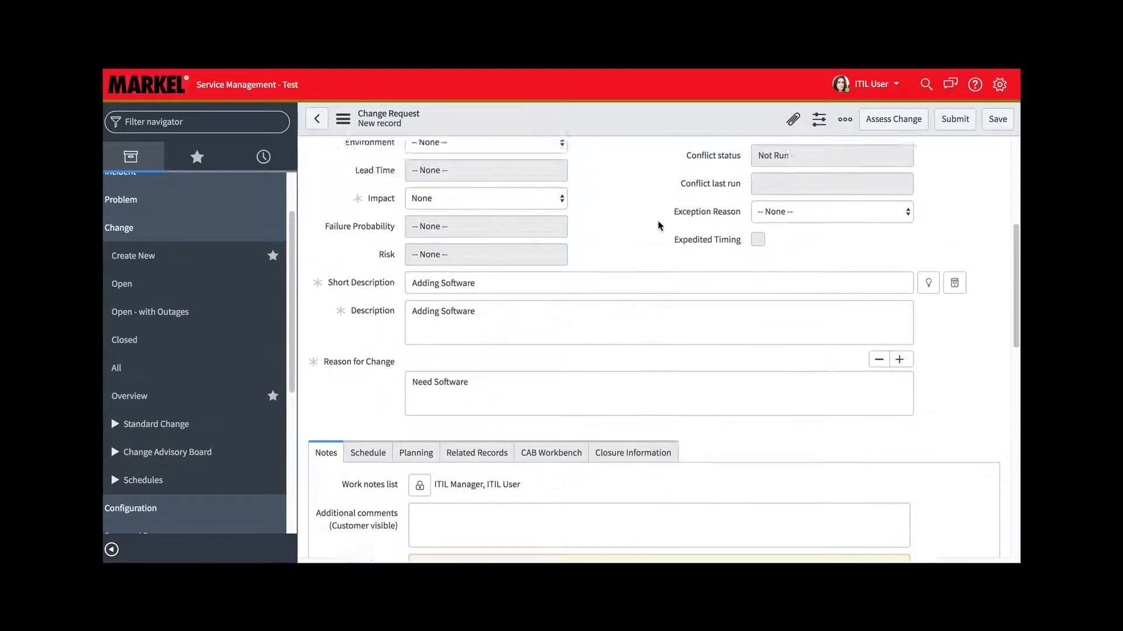
scroll(658, 225, up, 2)
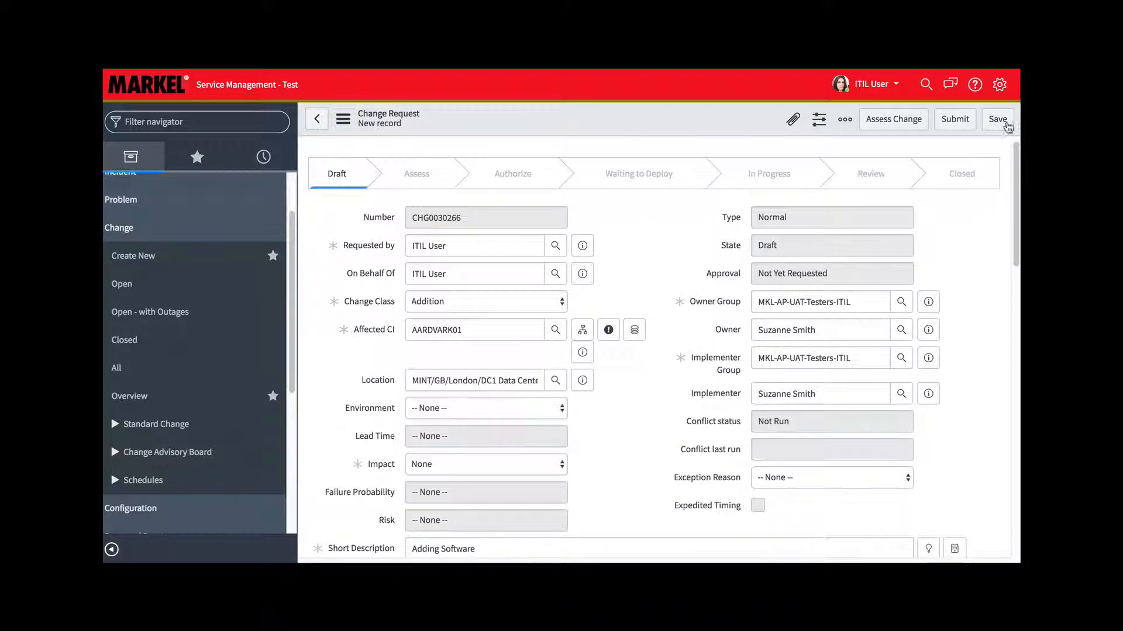
click(997, 119)
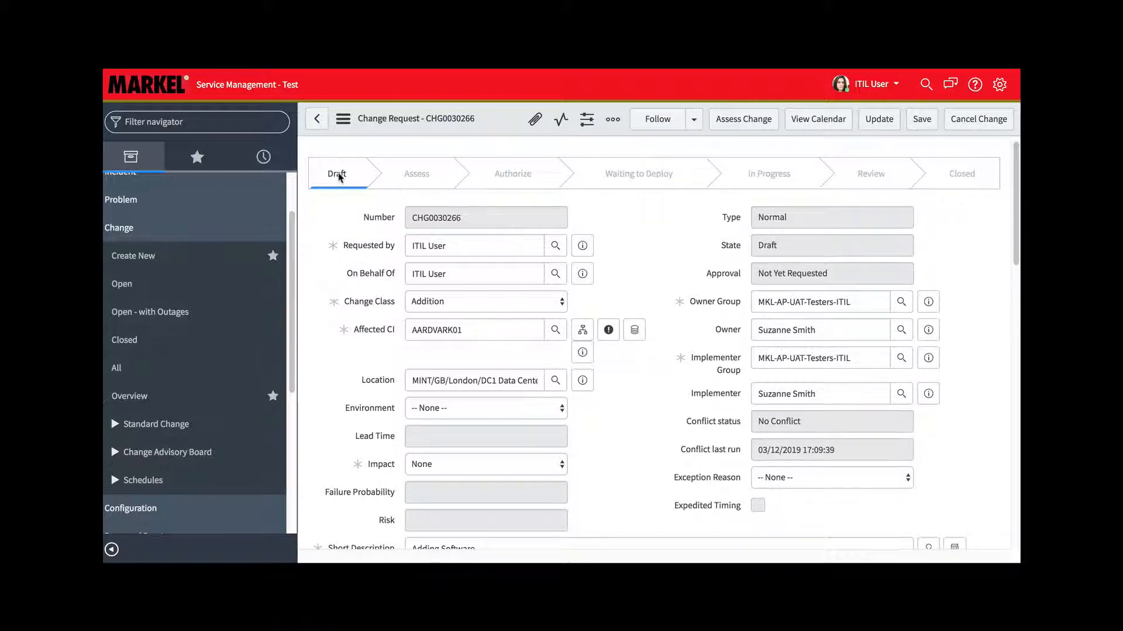
Examine the saved change request, including its activities, related lists, Planning, Related Records and CAB Workbench details
scroll(631, 247, down, 5)
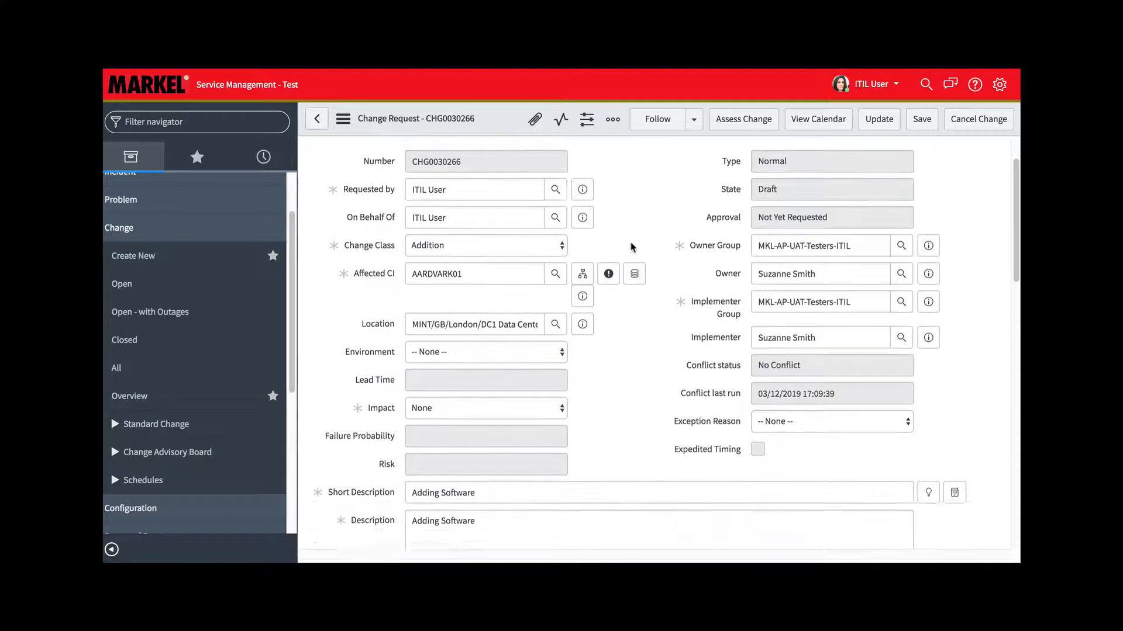
scroll(631, 247, down, 6)
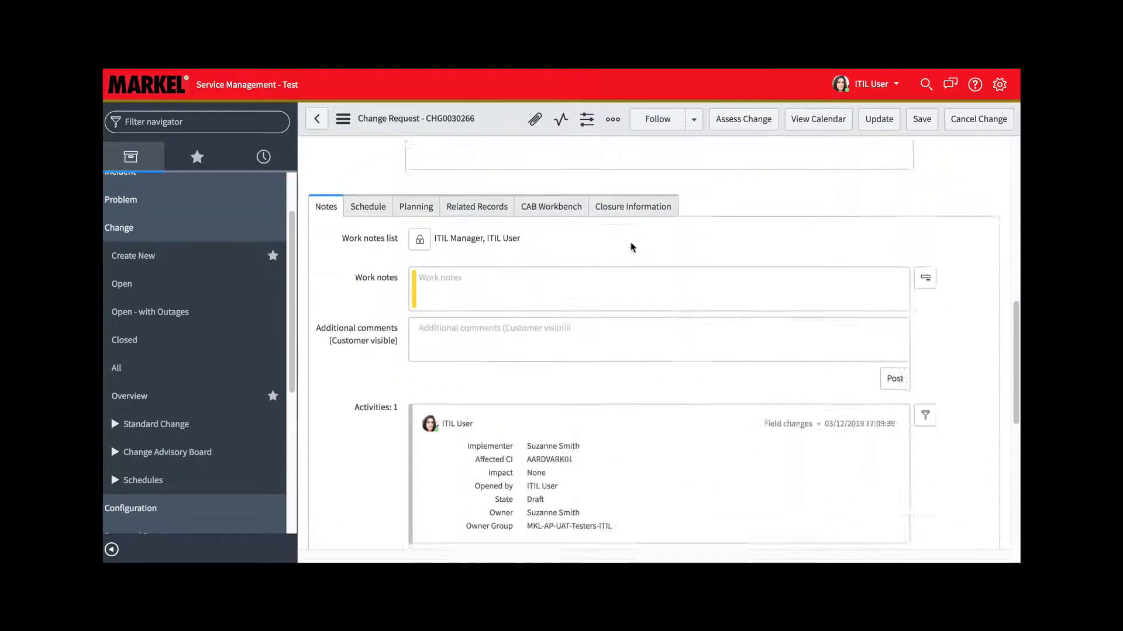
scroll(631, 248, down, 3)
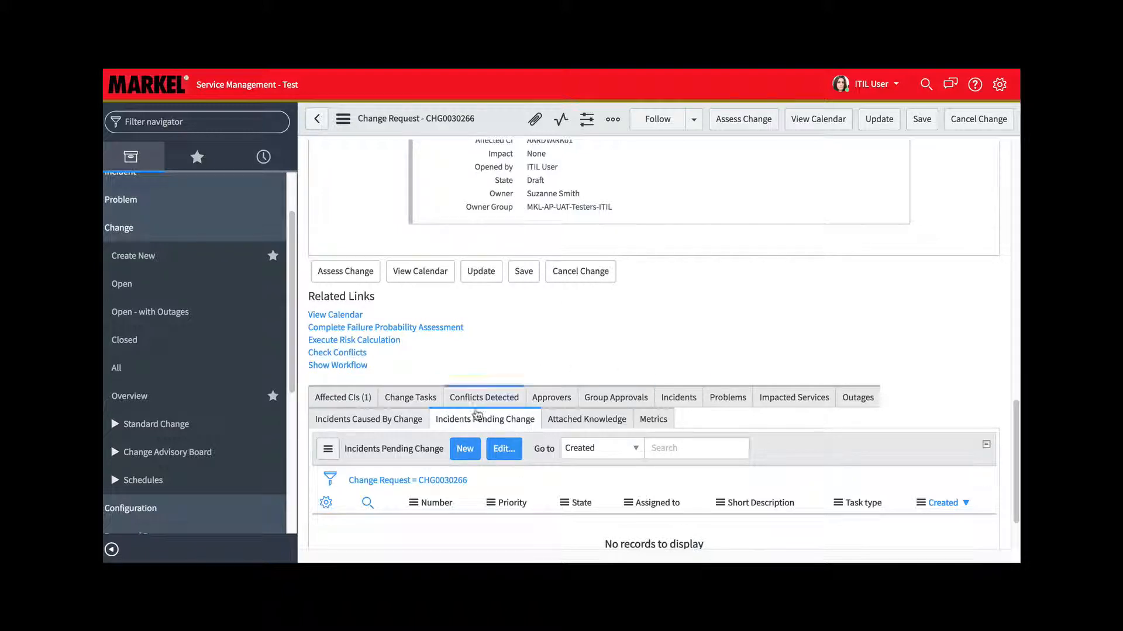
scroll(625, 325, up, 12)
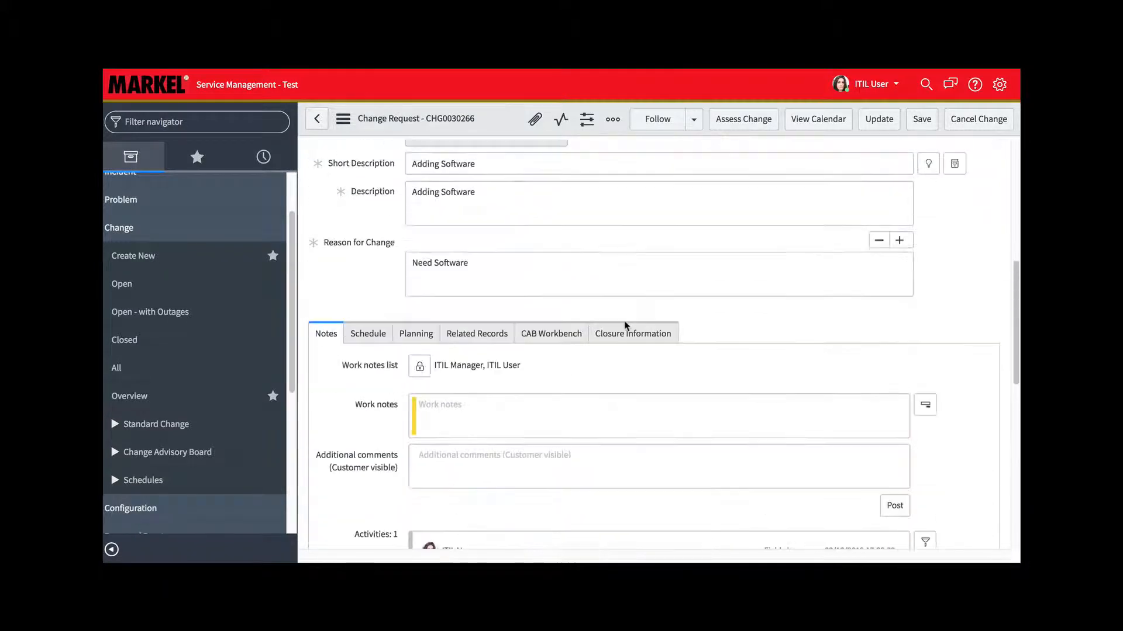
scroll(625, 321, up, 2)
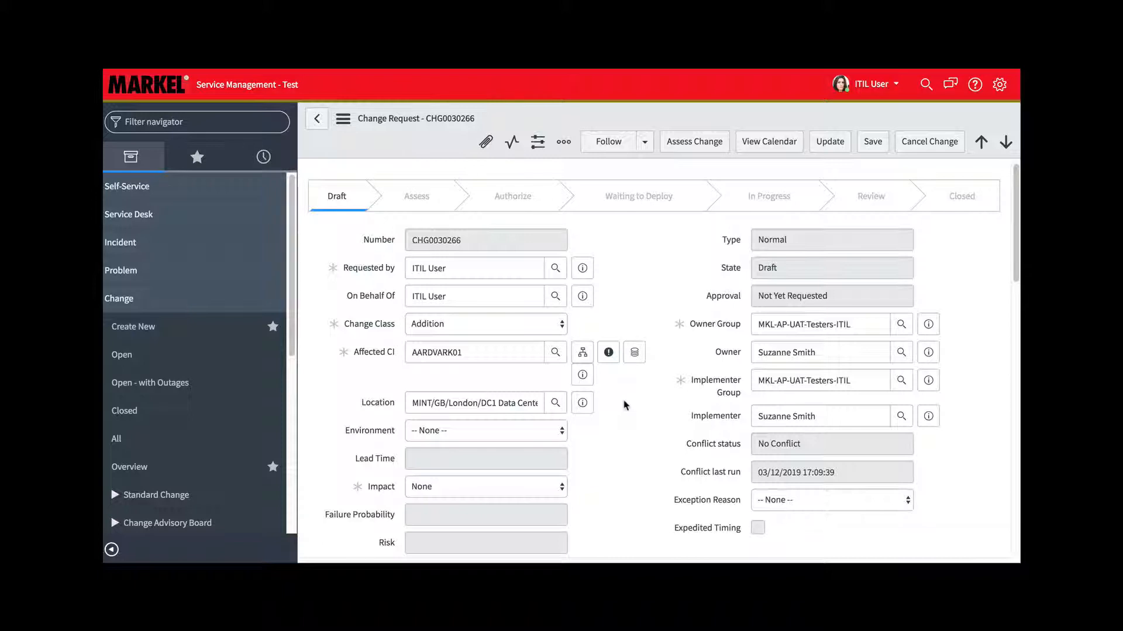
scroll(624, 404, down, 5)
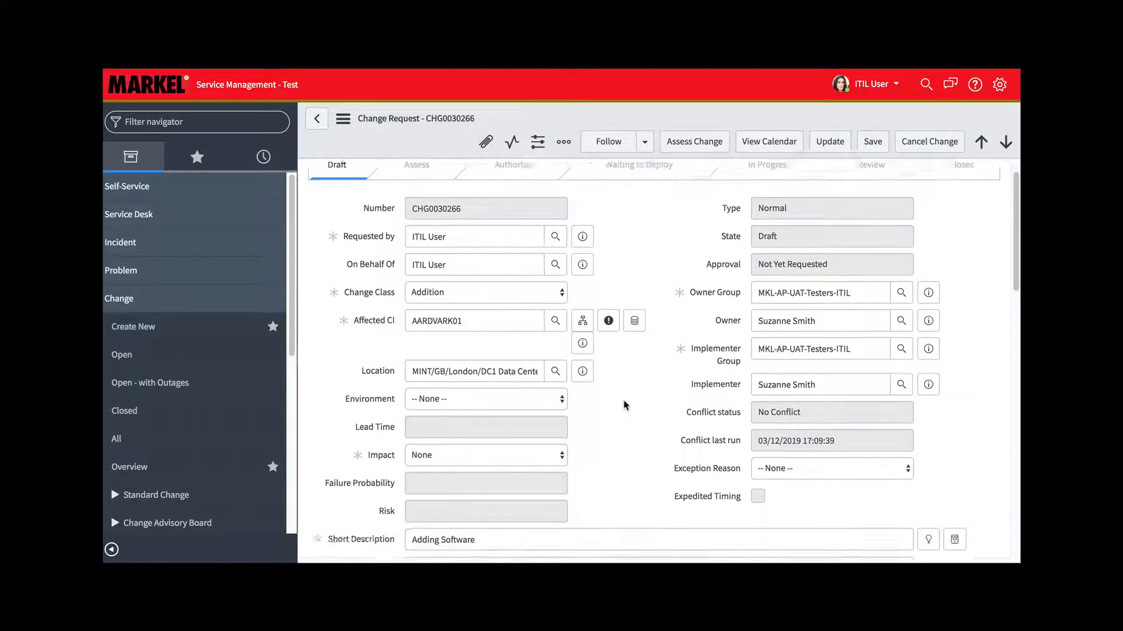
scroll(624, 401, down, 3)
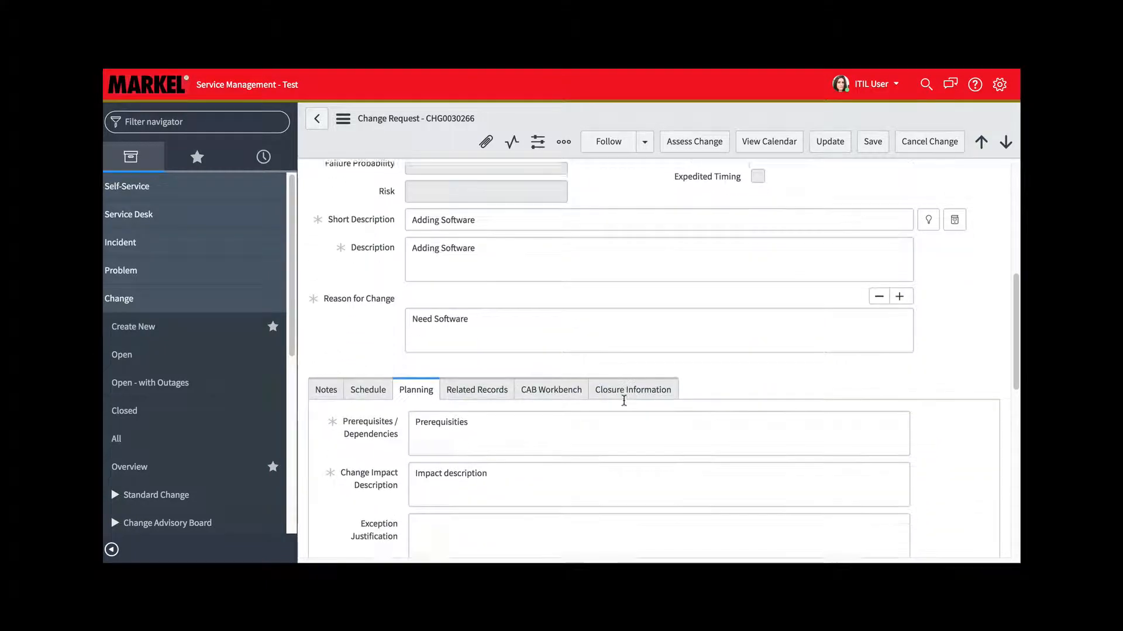
click(493, 321)
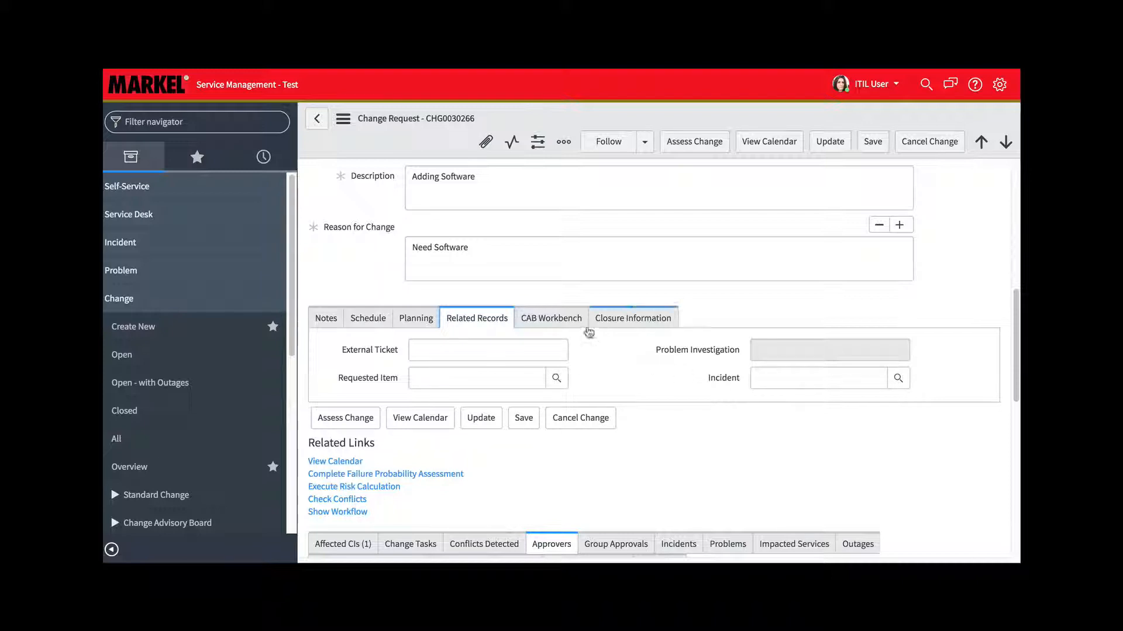
click(570, 325)
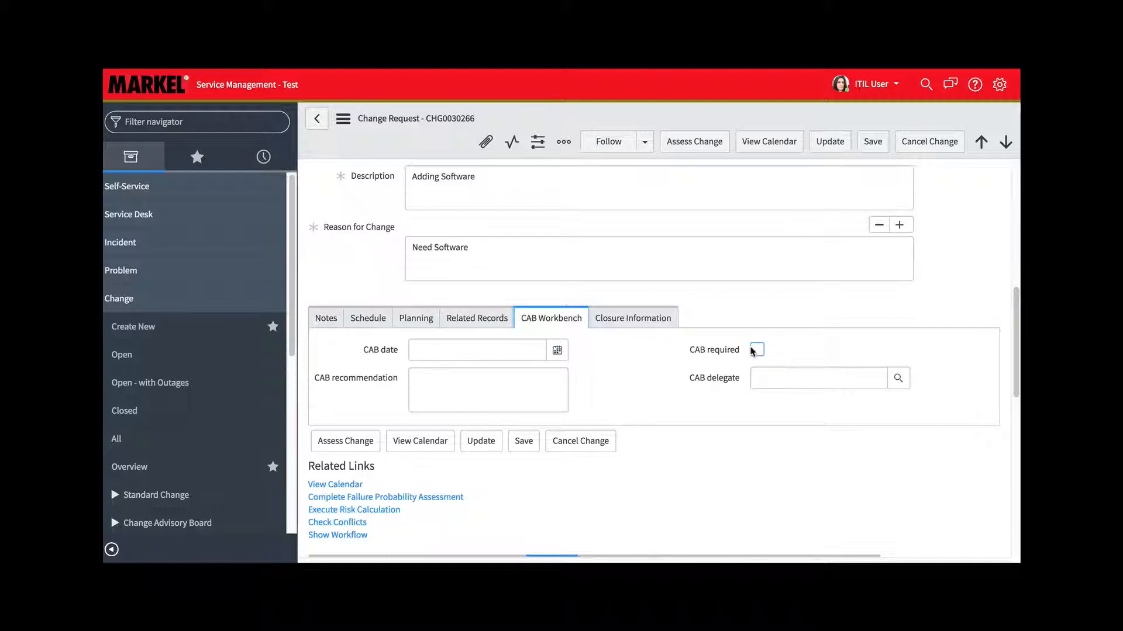
mouse_move(728, 382)
scroll(764, 289, up, 8)
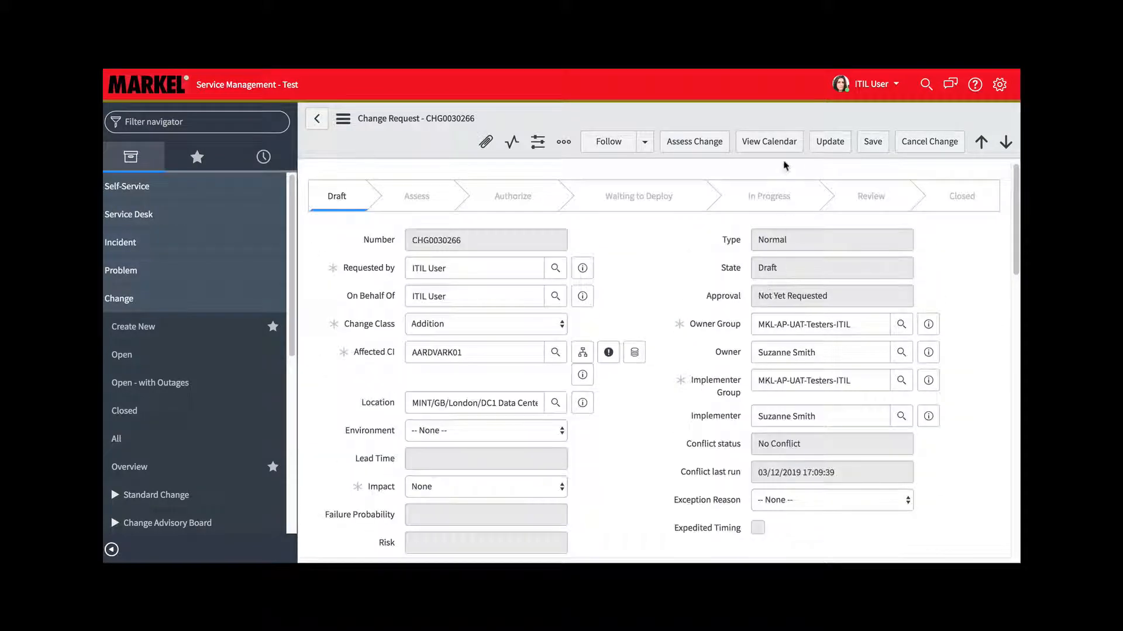
Compare the day and month views of this change's calendar, and return to the change request form
click(779, 151)
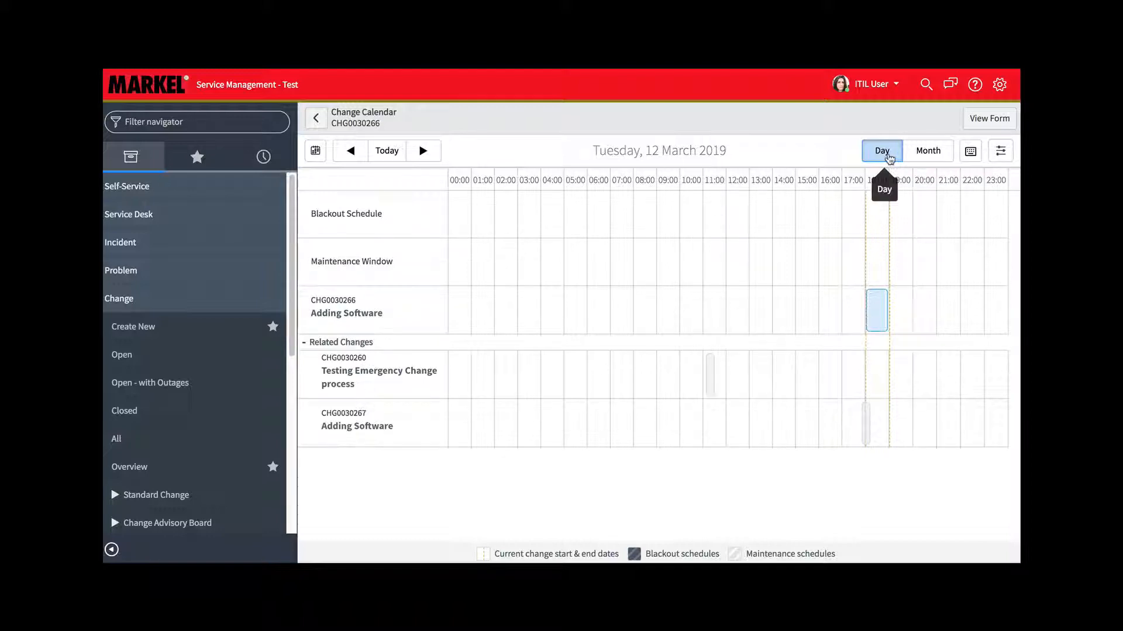
click(928, 153)
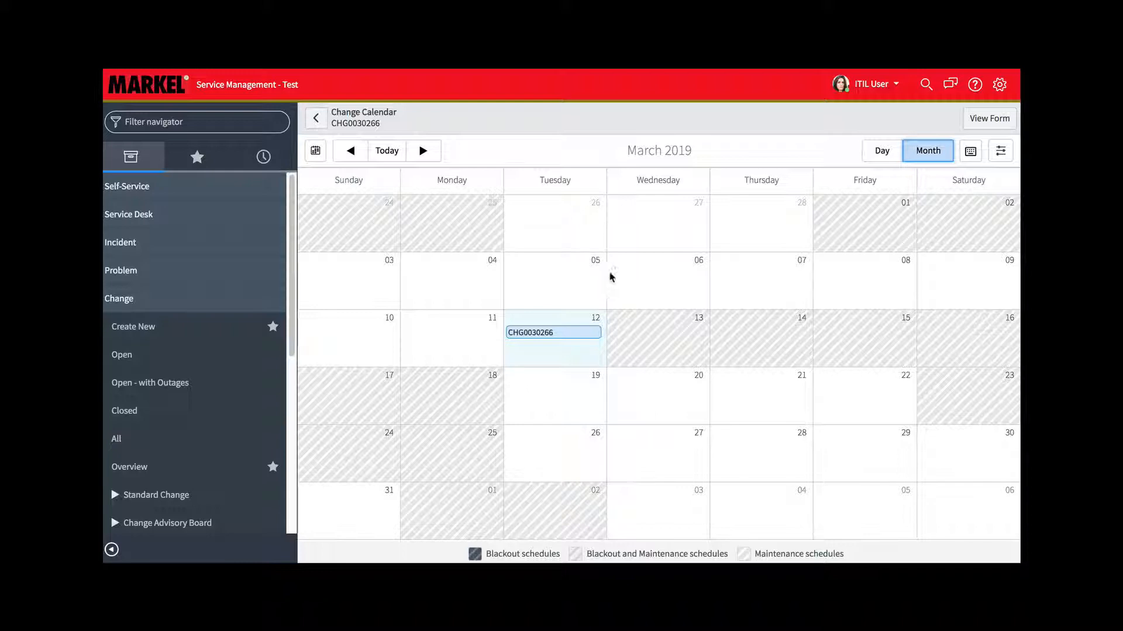
click(883, 153)
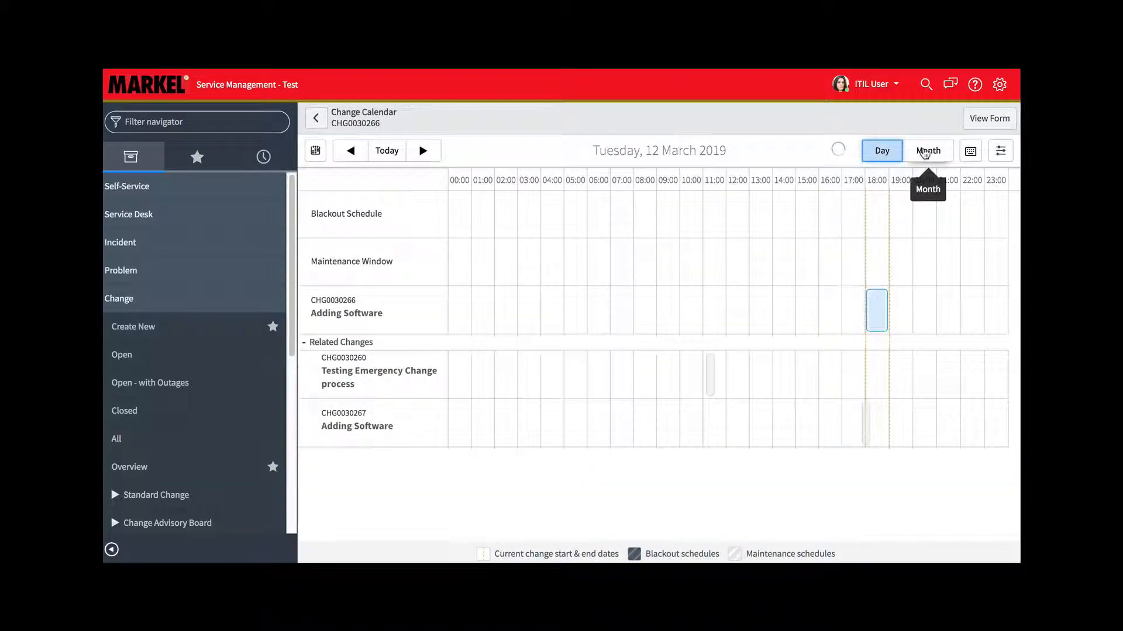
click(924, 152)
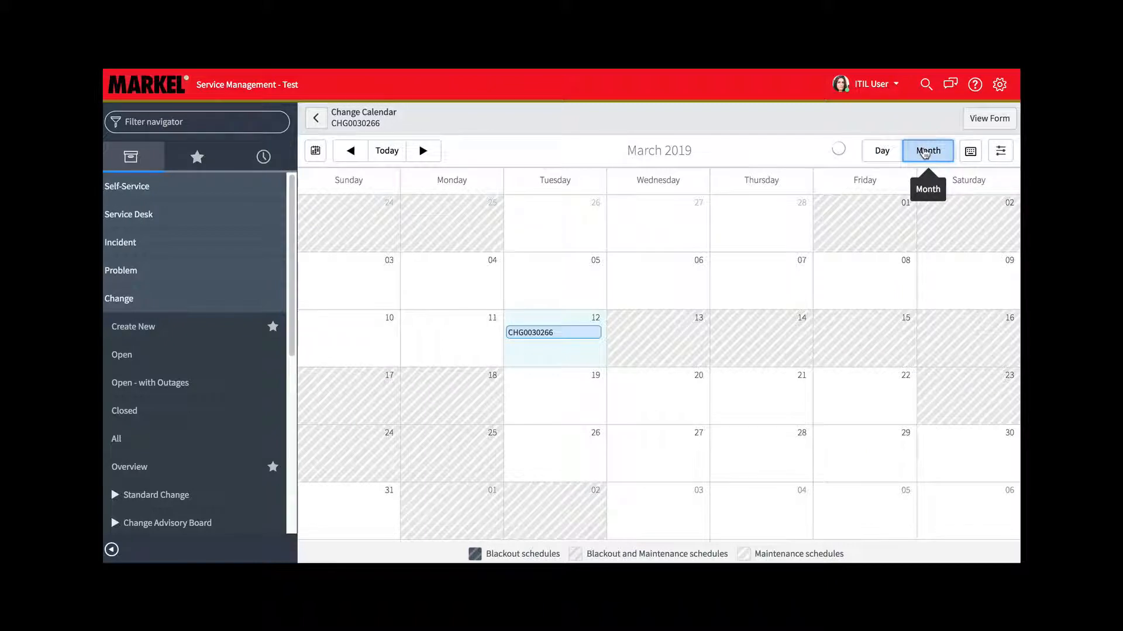
click(996, 120)
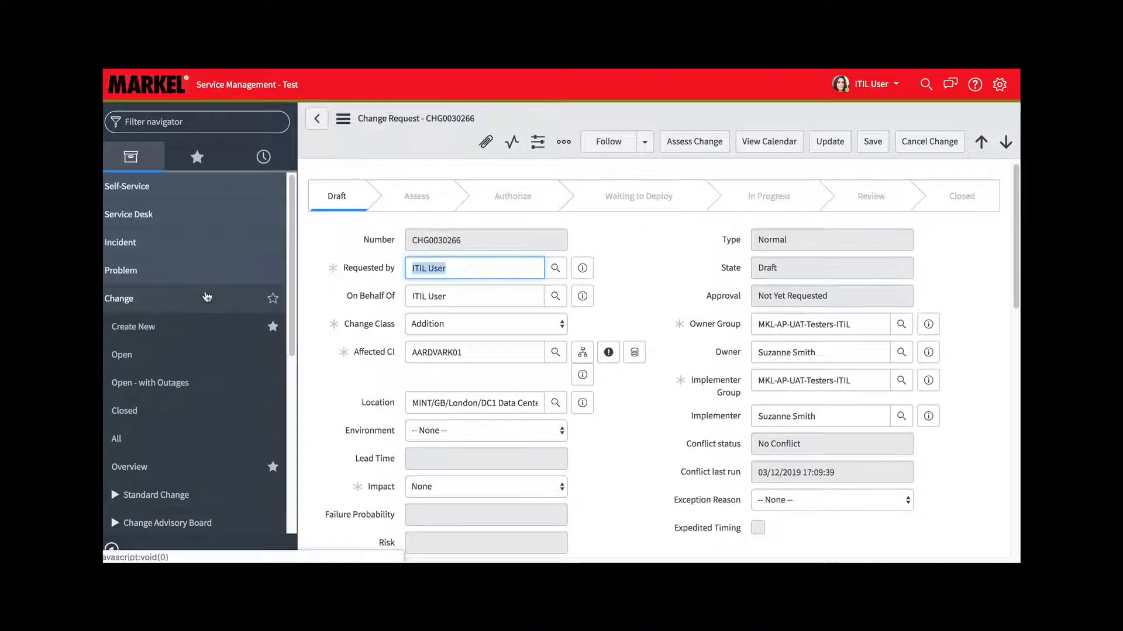
Open the Change Schedule timeline and view it over three-month and six-month ranges
scroll(206, 297, down, 2)
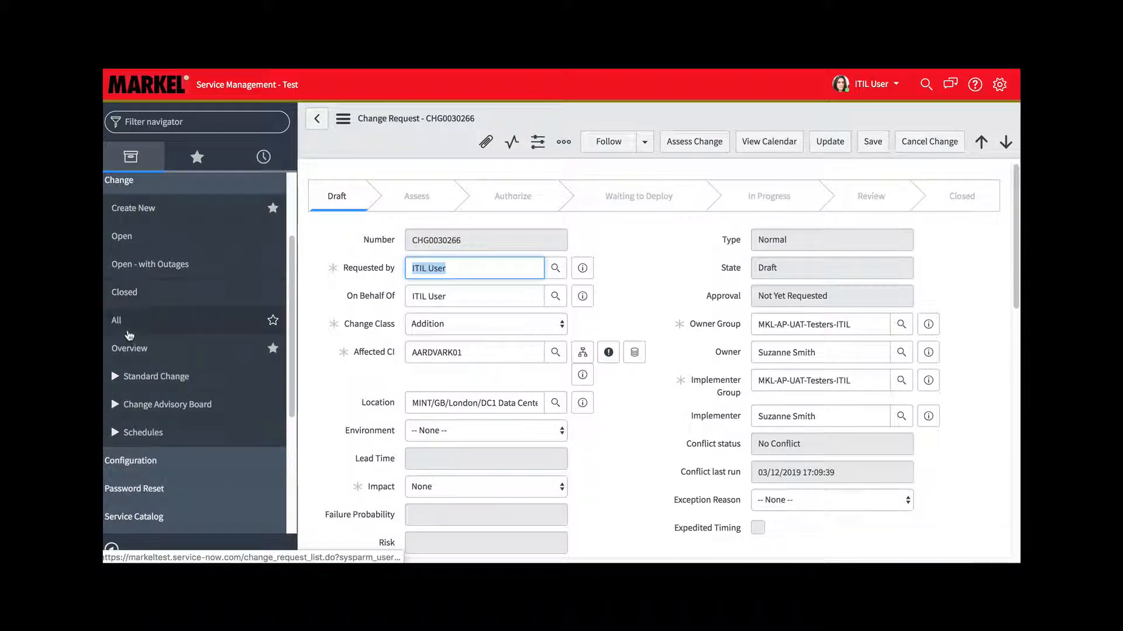
click(115, 434)
scroll(141, 421, down, 1)
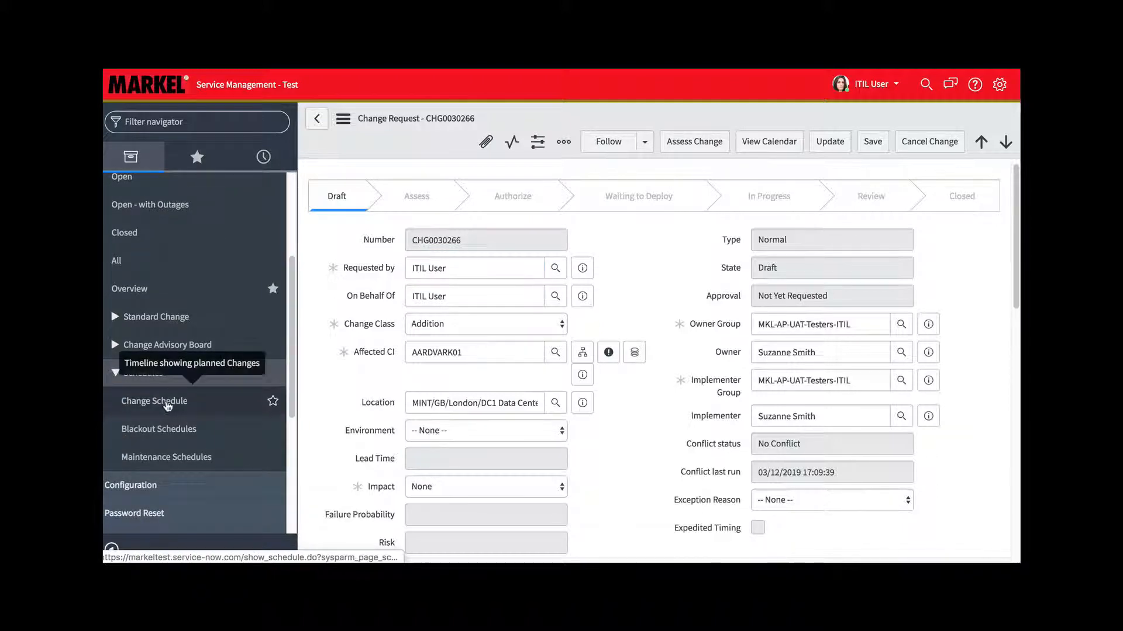
click(169, 405)
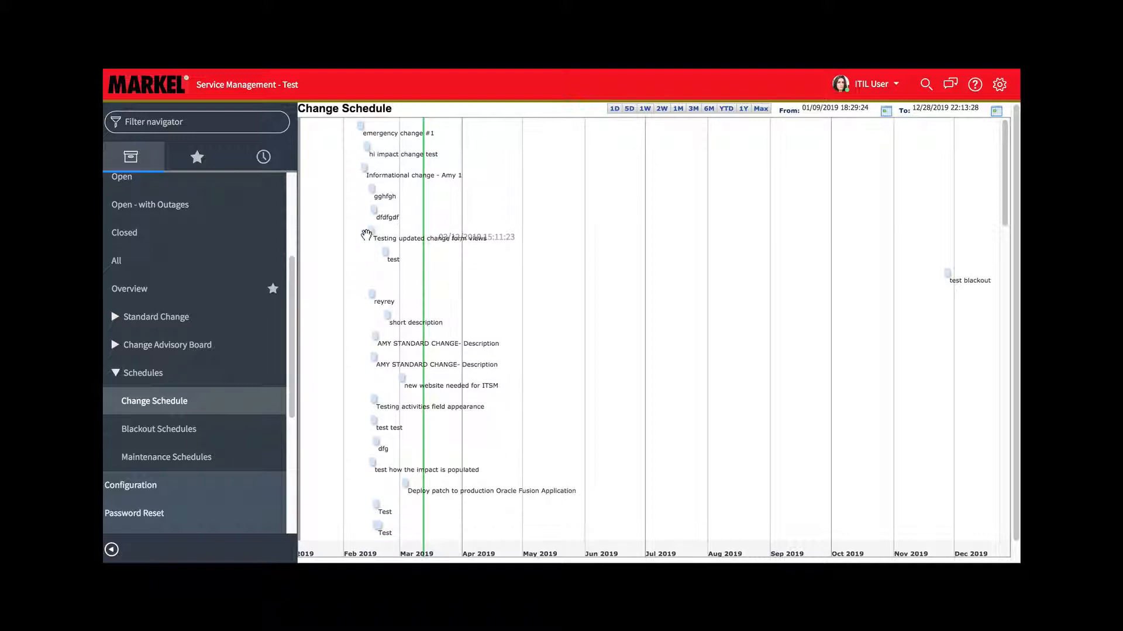
mouse_move(374, 230)
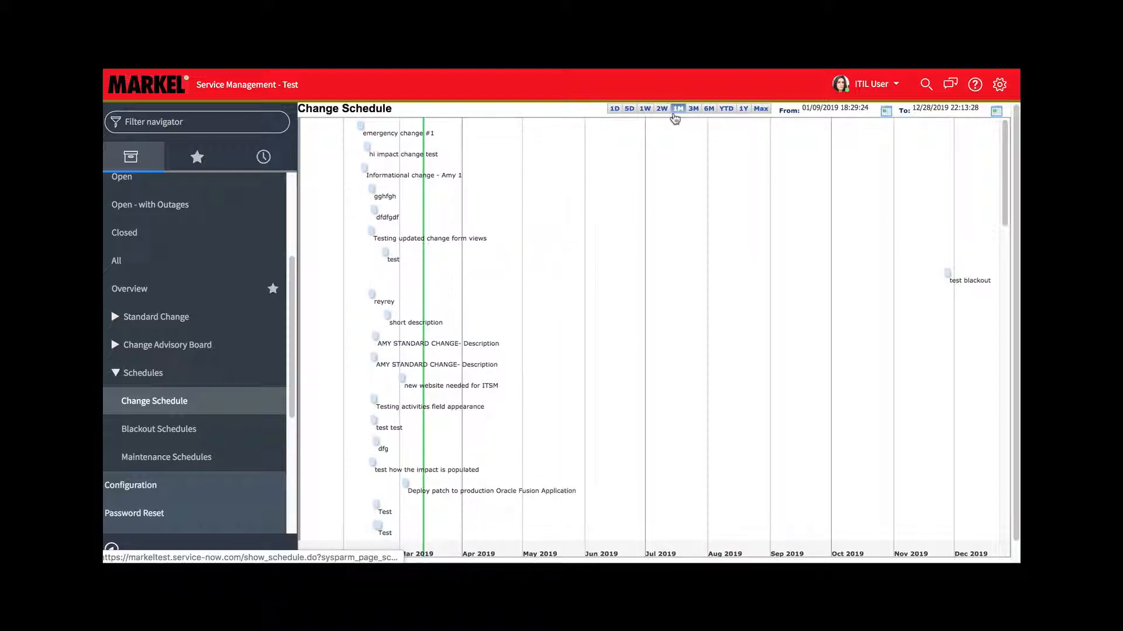
click(694, 111)
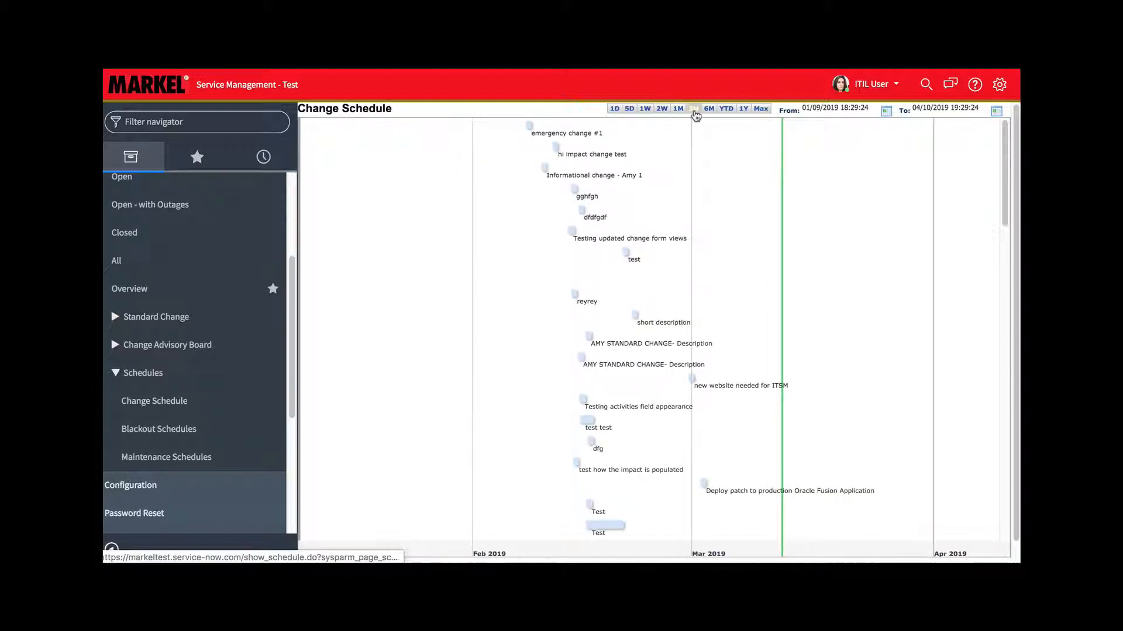
click(709, 110)
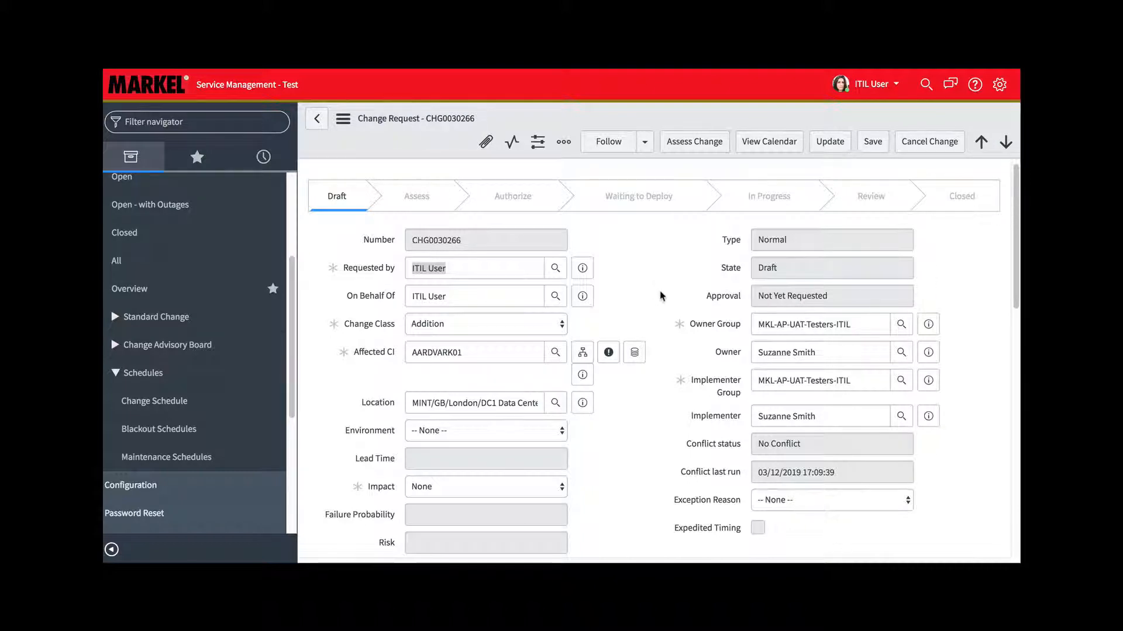
Review the draft change request and move it to the Assess stage
scroll(660, 295, down, 3)
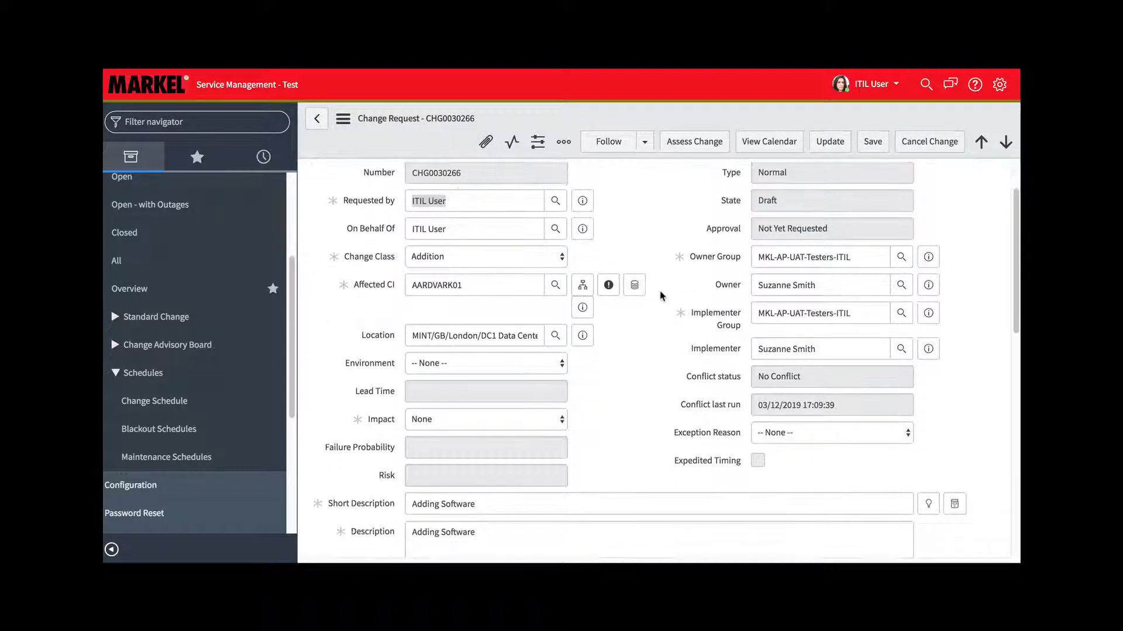
scroll(660, 295, down, 5)
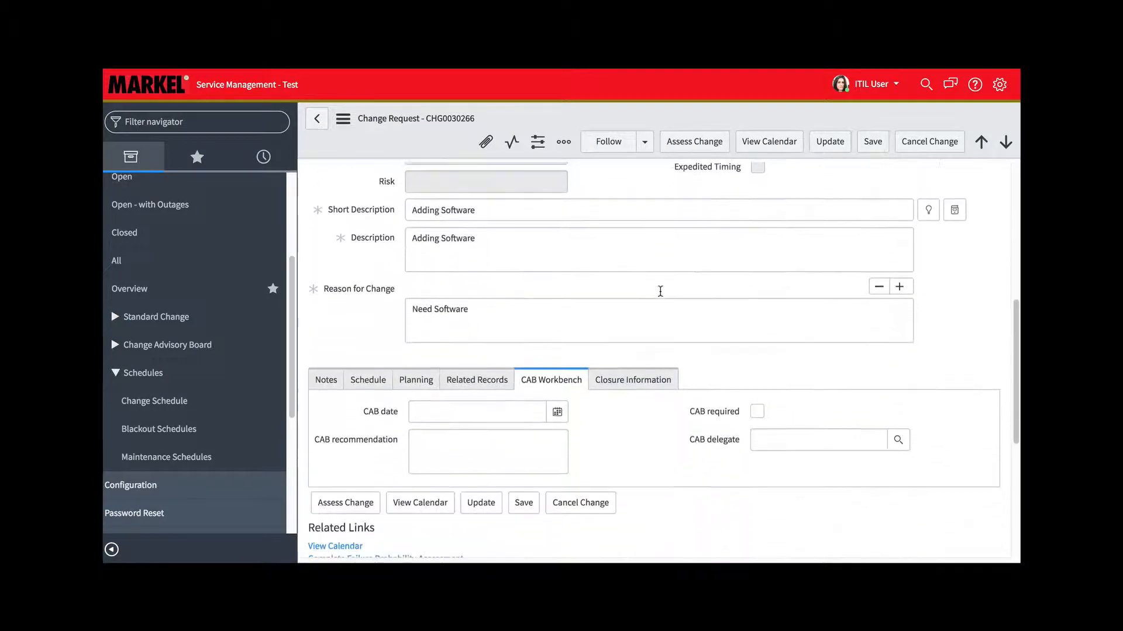
scroll(660, 295, down, 4)
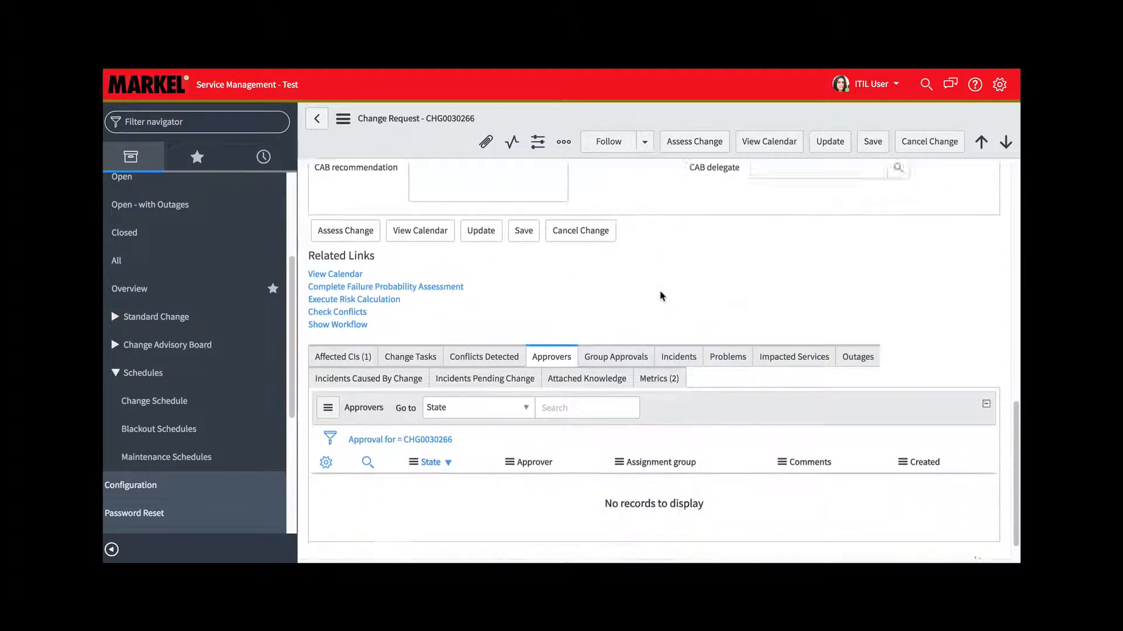
scroll(660, 296, up, 12)
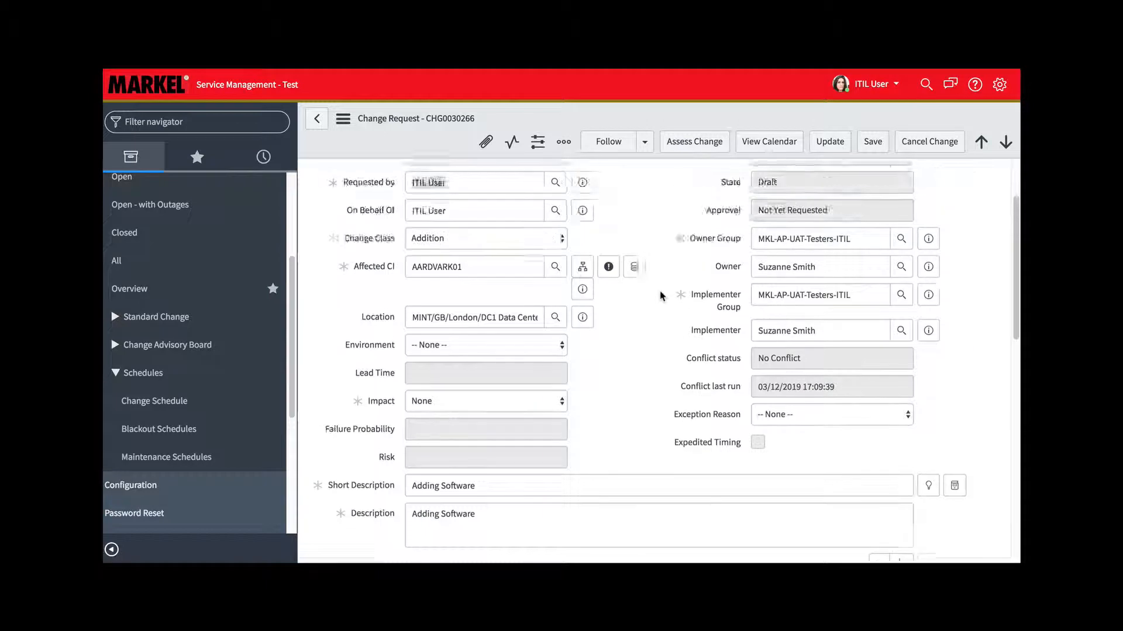
click(696, 143)
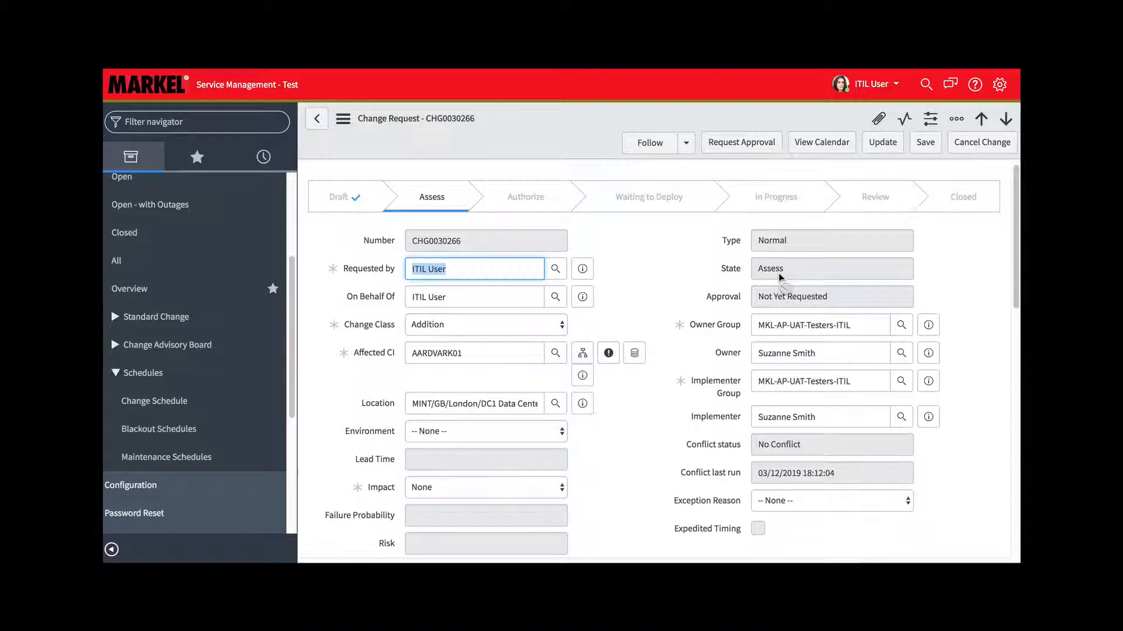
click(655, 296)
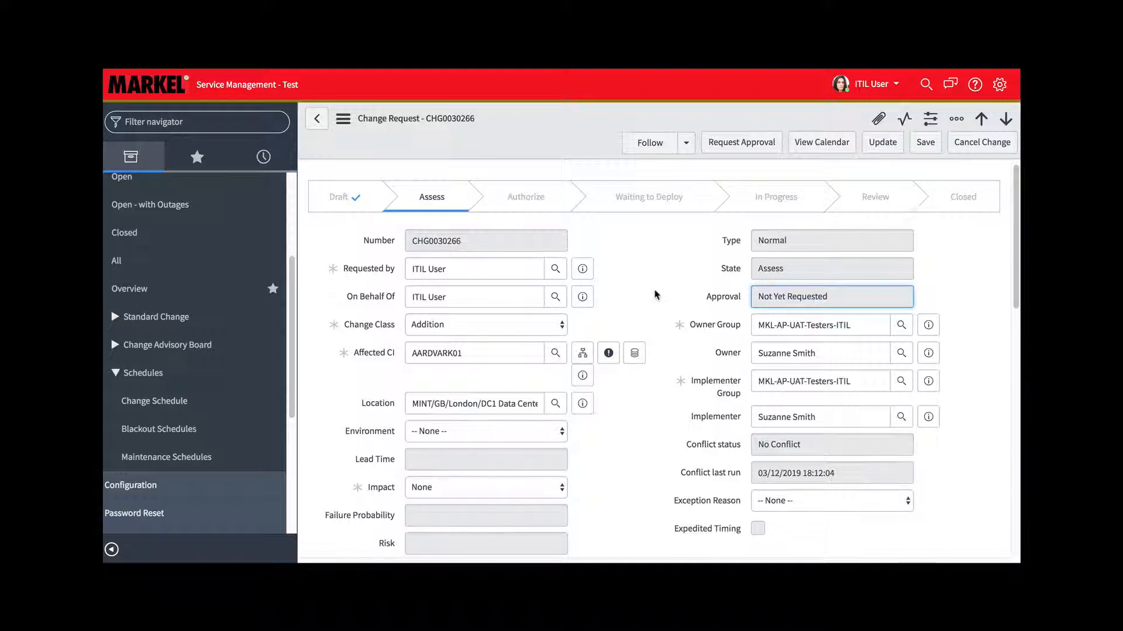
In the Failure Probability Assessment, answer Yes to recent successful production implementation and Yes to successful implementation in a test environment
scroll(655, 296, down, 3)
scroll(656, 295, down, 5)
scroll(656, 295, down, 1)
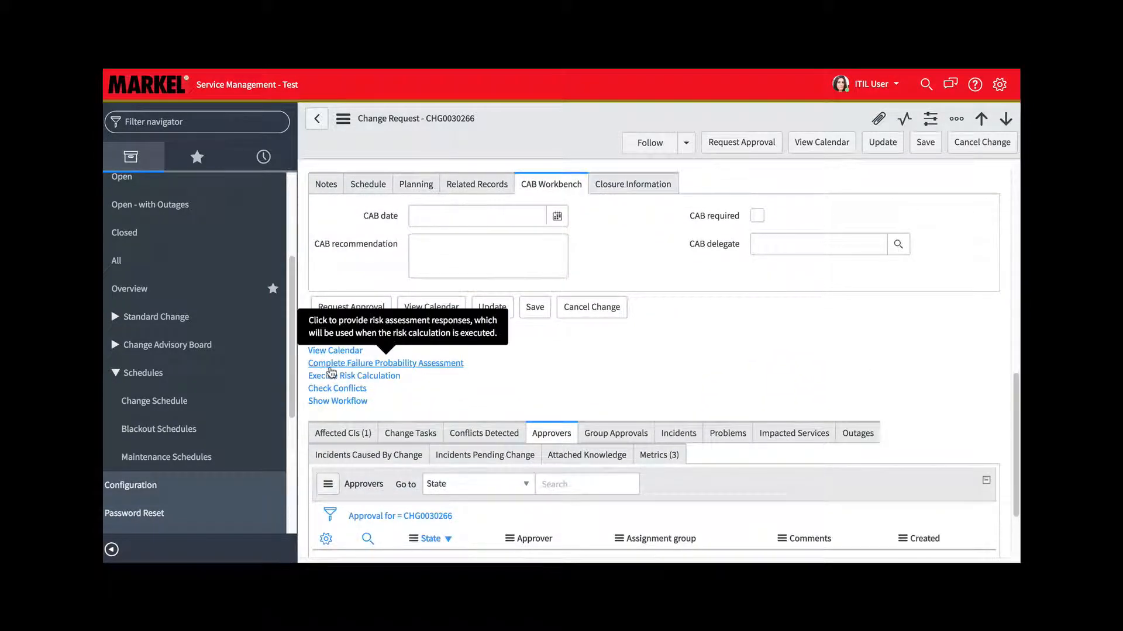
click(442, 365)
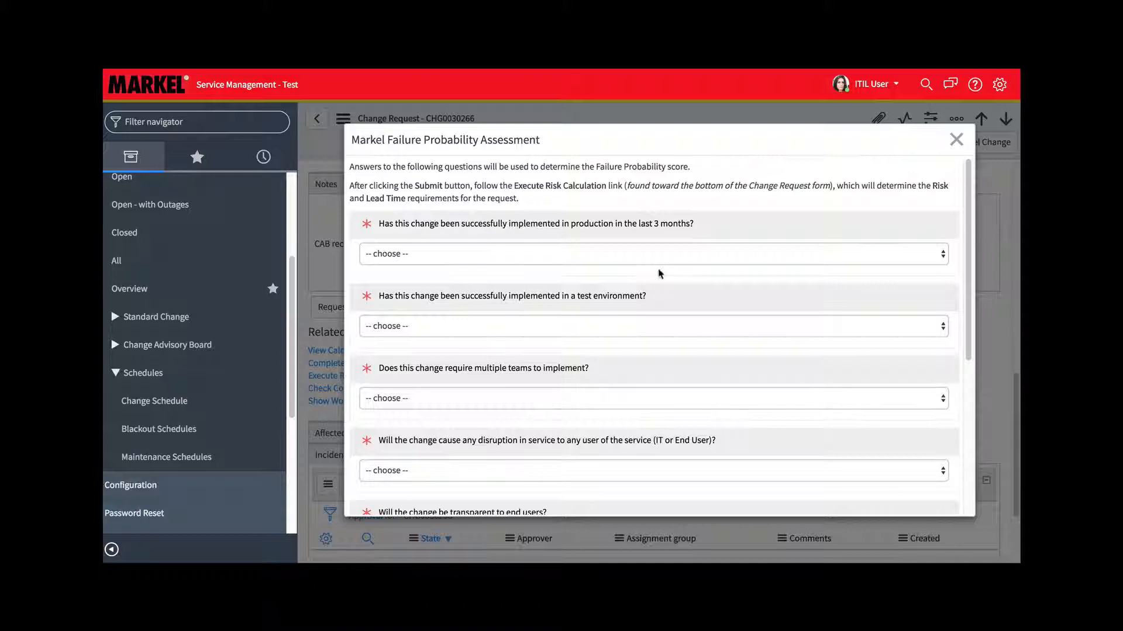
scroll(672, 273, down, 3)
scroll(676, 274, down, 2)
scroll(675, 274, up, 6)
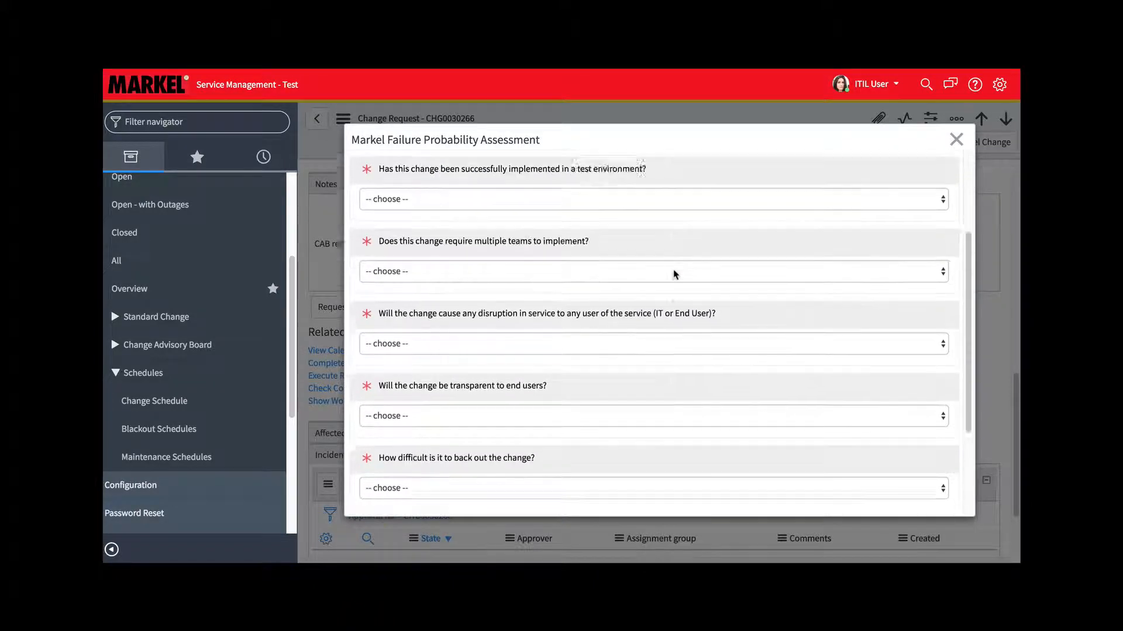
scroll(675, 274, up, 1)
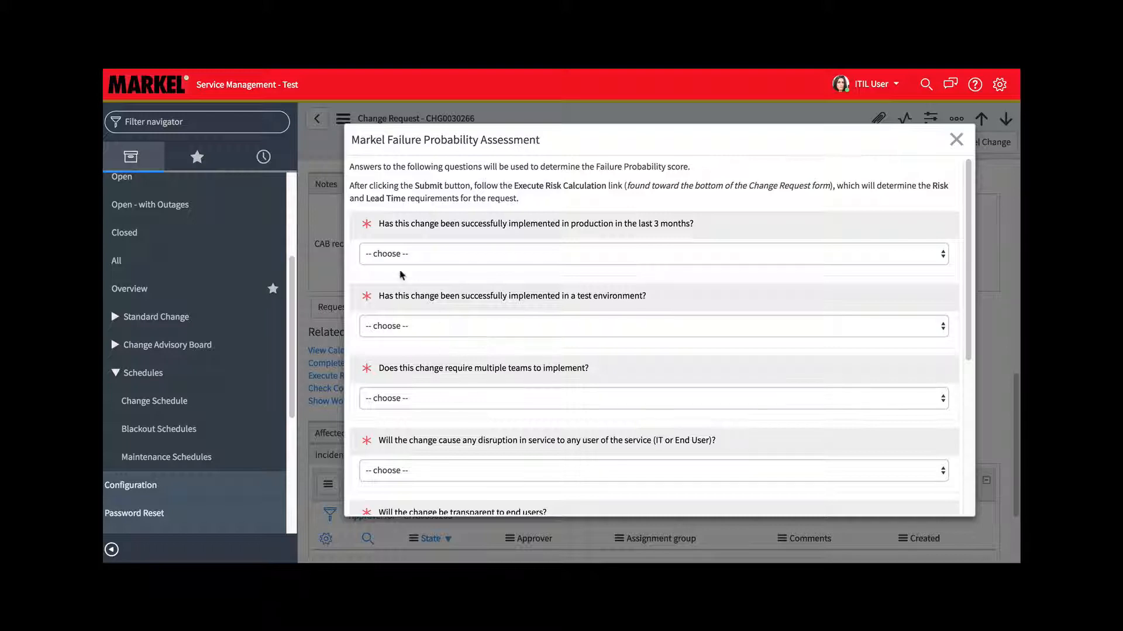
click(623, 257)
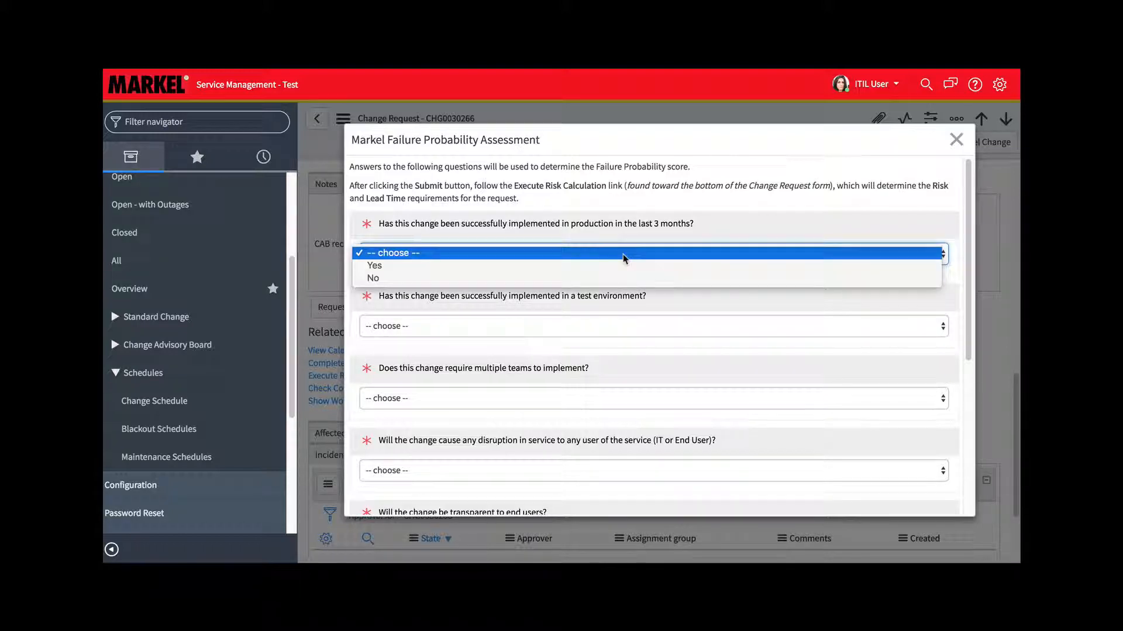
click(385, 266)
click(492, 326)
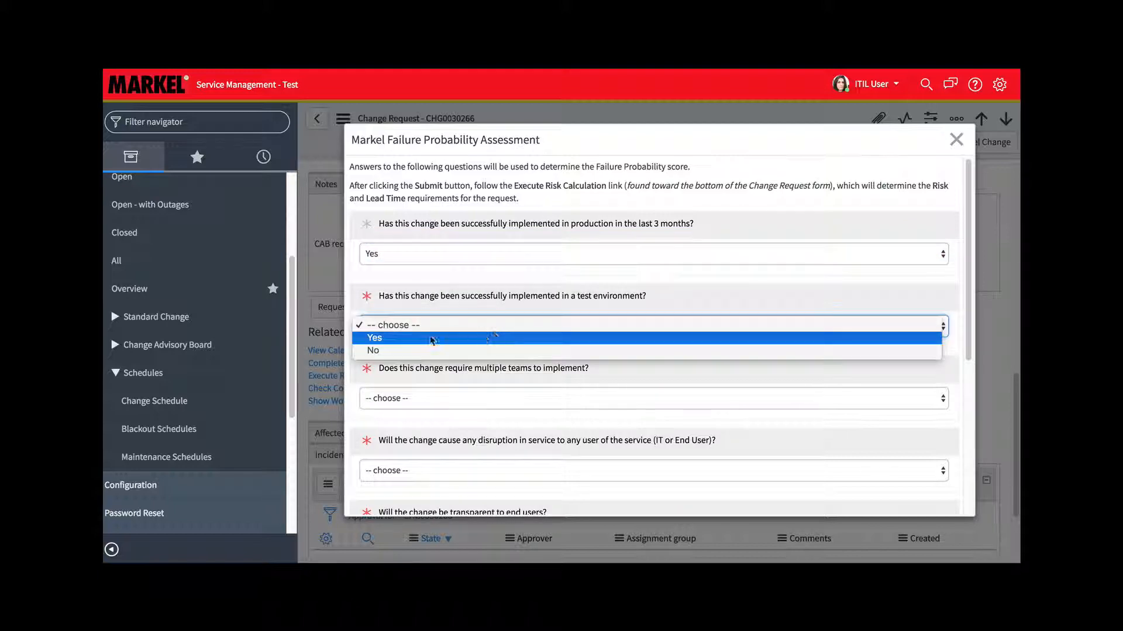
click(398, 341)
Answer whether multiple teams are required to implement the change, and set disruption in service to No
scroll(641, 316, down, 3)
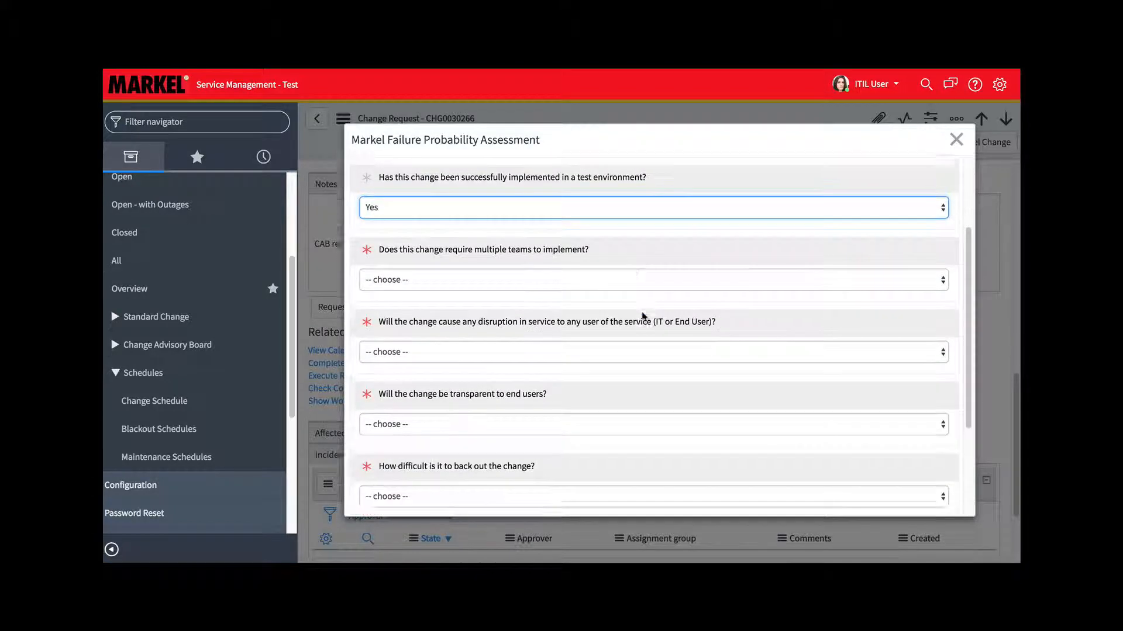
click(489, 270)
click(393, 301)
click(543, 349)
click(474, 368)
Mark the change as transparent to end users with Yes, and set the back-out difficulty to Less than 30 minutes
scroll(594, 358, down, 2)
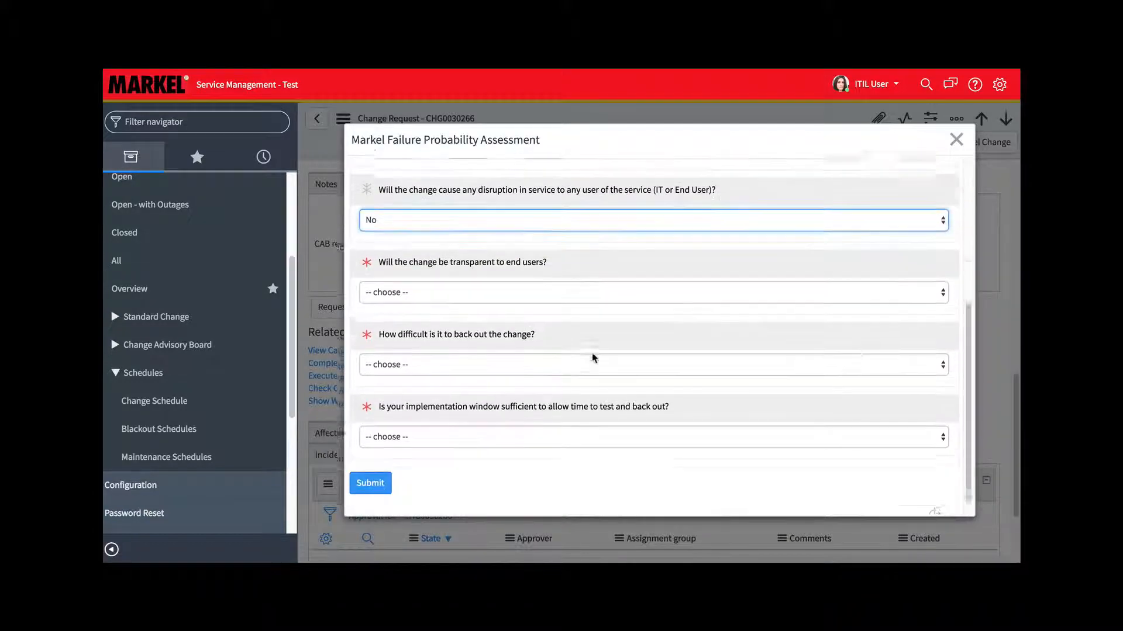
click(529, 288)
click(377, 301)
click(444, 360)
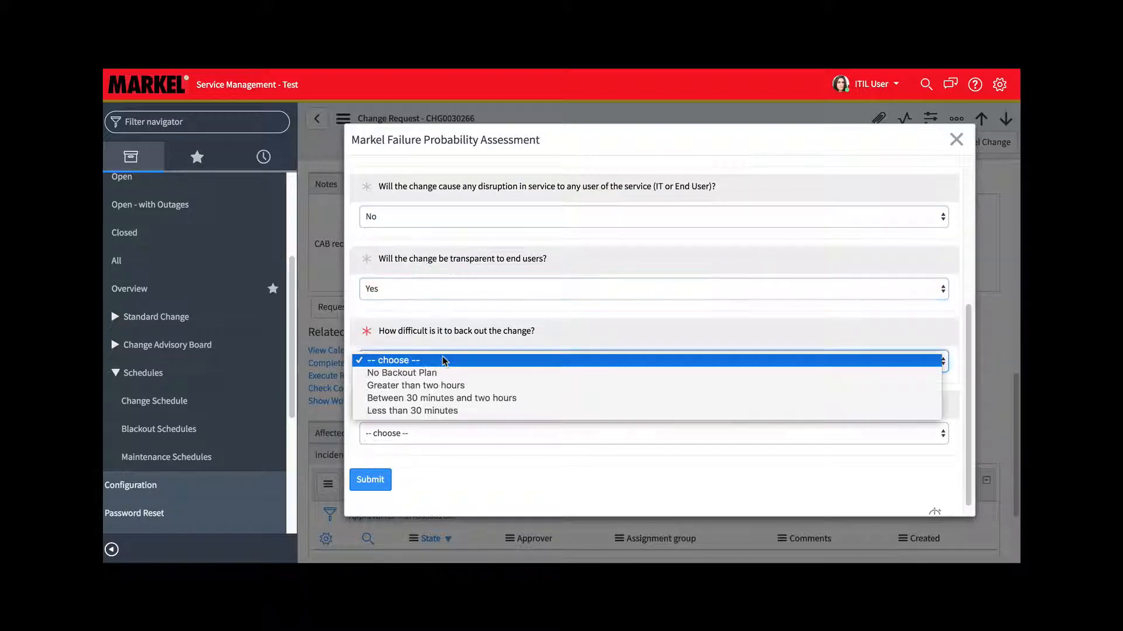
click(452, 412)
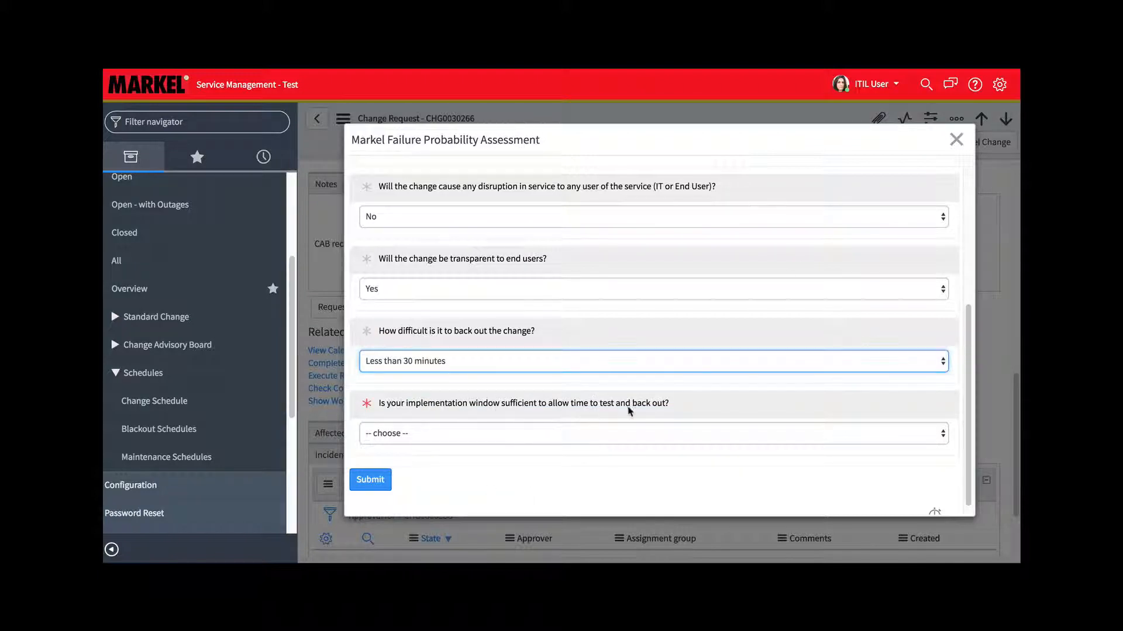
Answer whether the implementation window allows time to test and back out, and submit the assessment
click(459, 438)
click(395, 447)
click(370, 479)
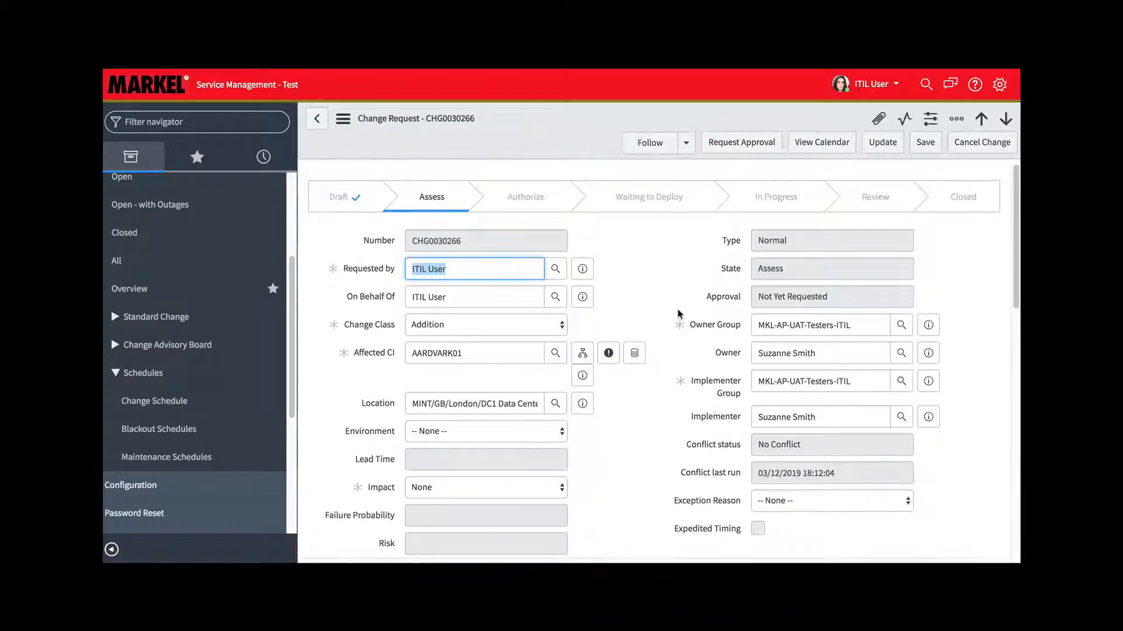
Execute the risk calculation for the change and review its lead time, failure probability and risk fields
scroll(616, 416, down, 5)
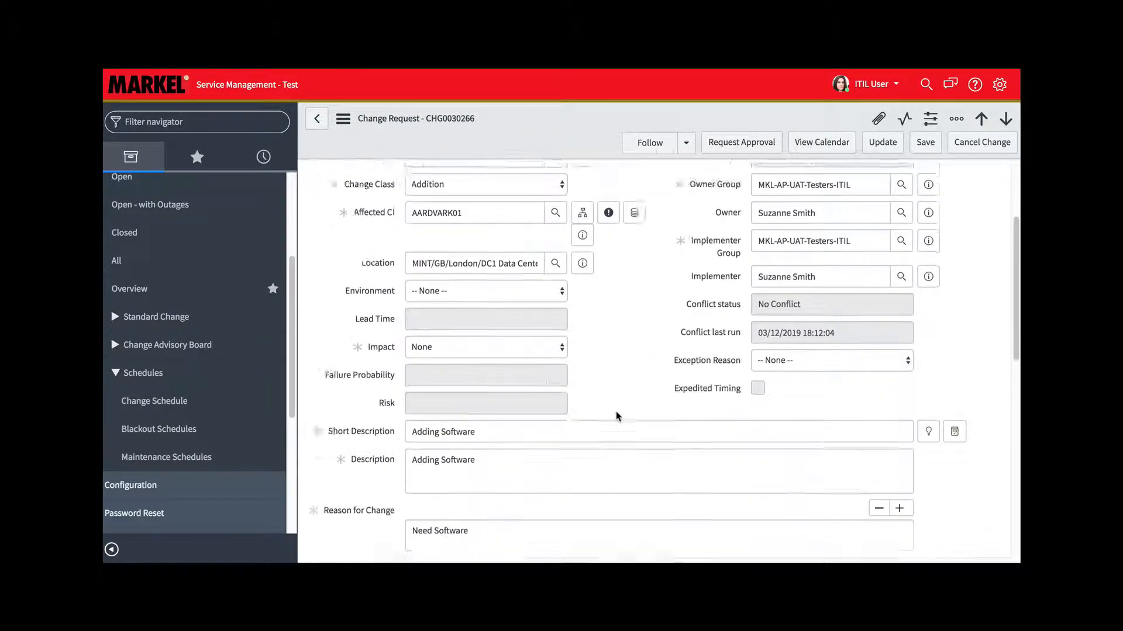
scroll(616, 411, down, 5)
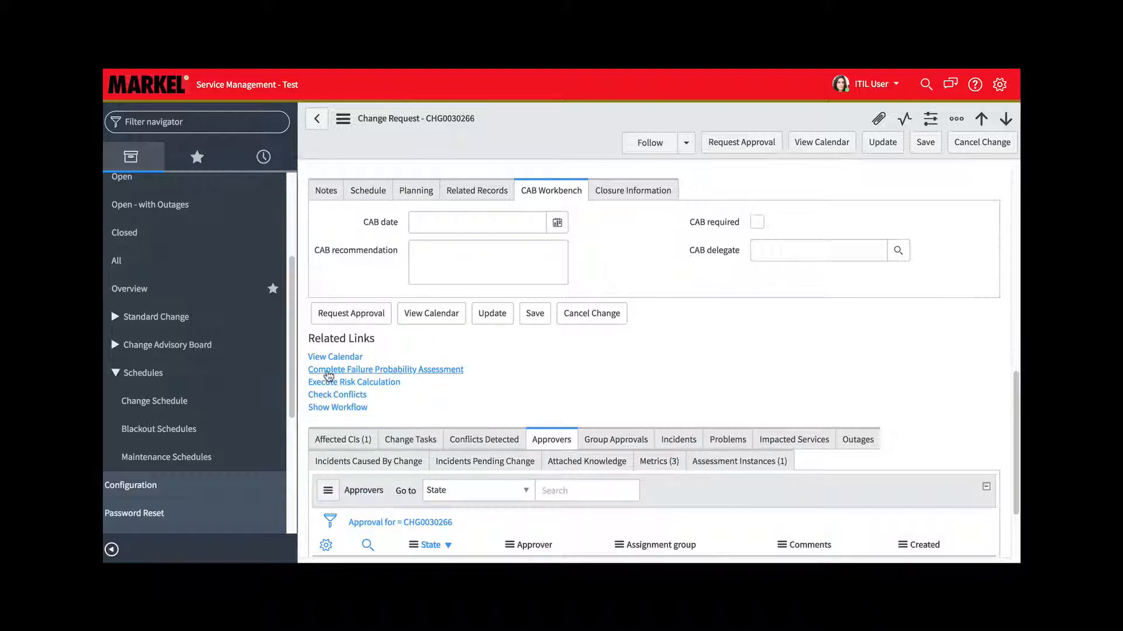
click(378, 382)
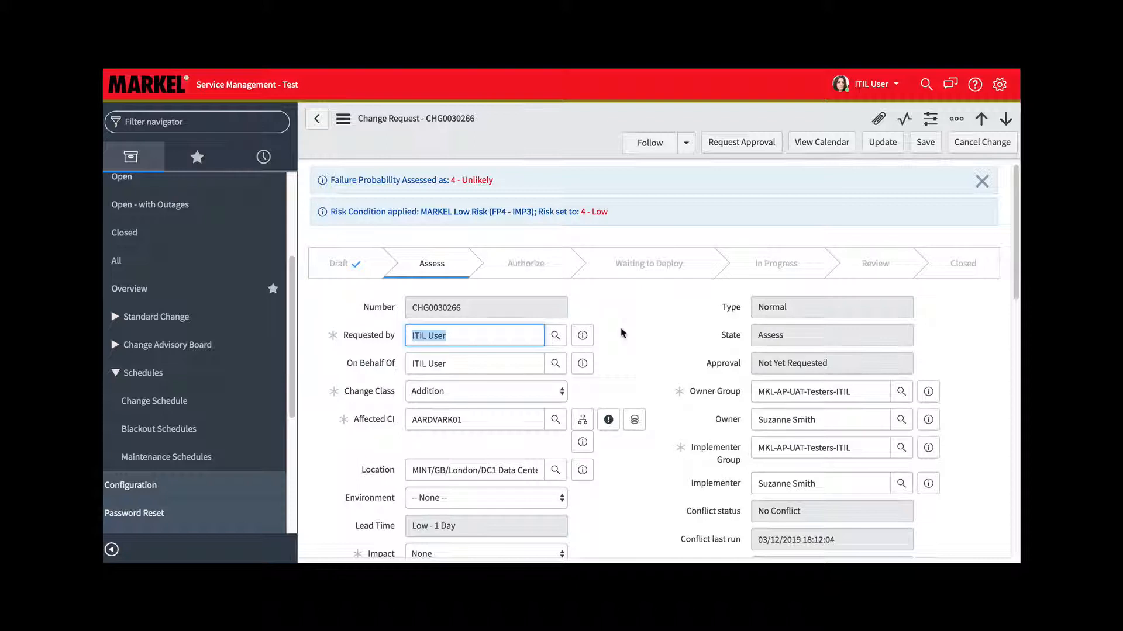
scroll(623, 334, down, 3)
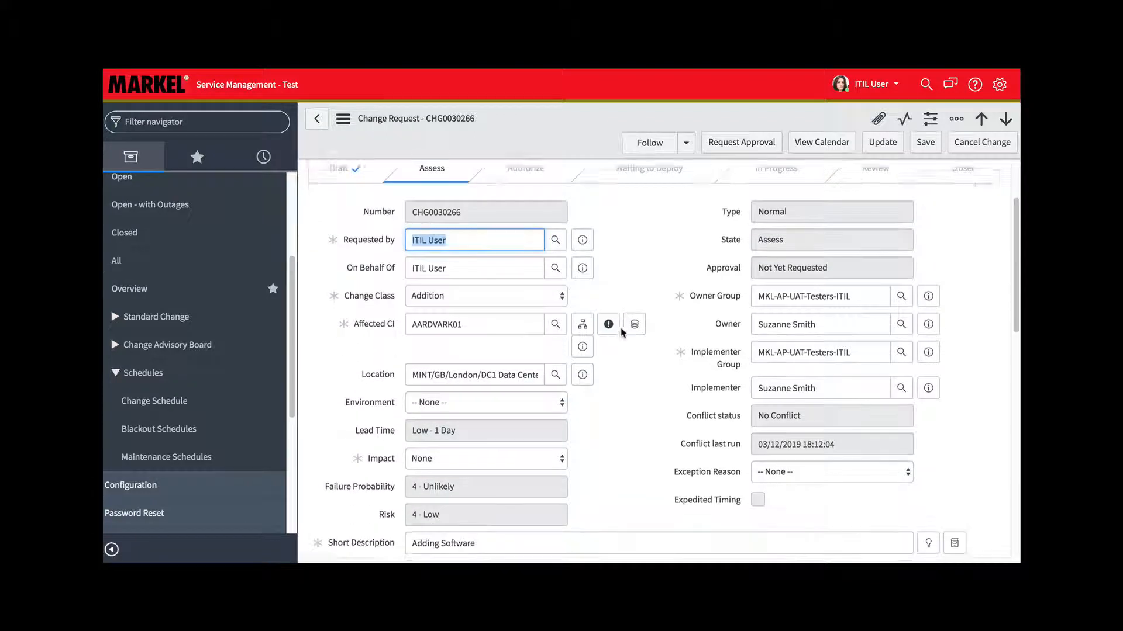
scroll(623, 332, down, 5)
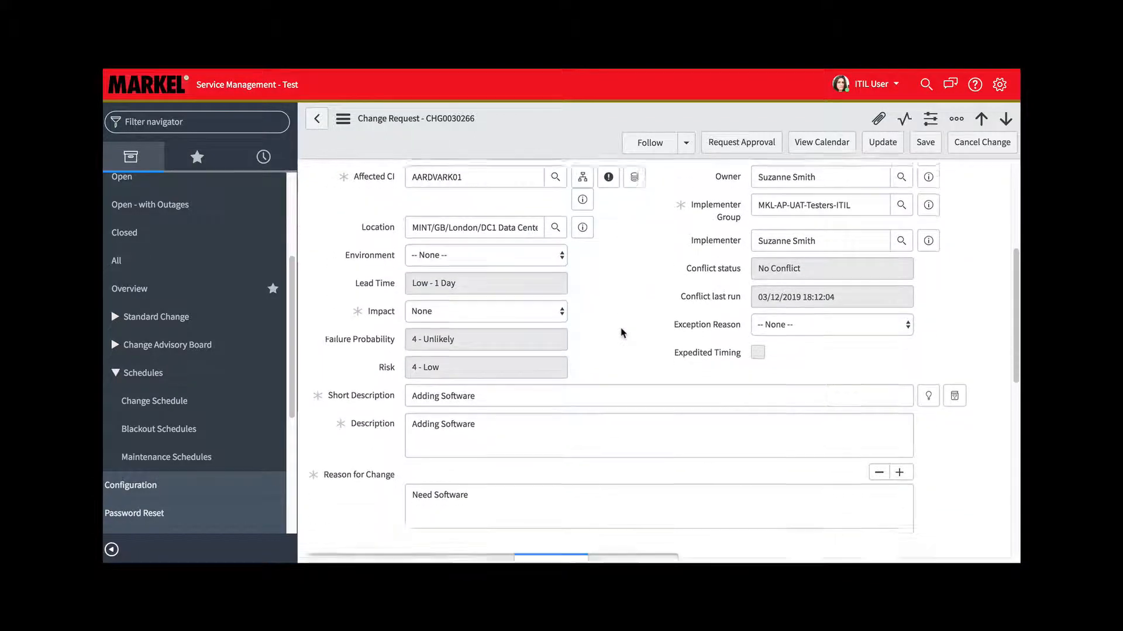
scroll(623, 334, down, 11)
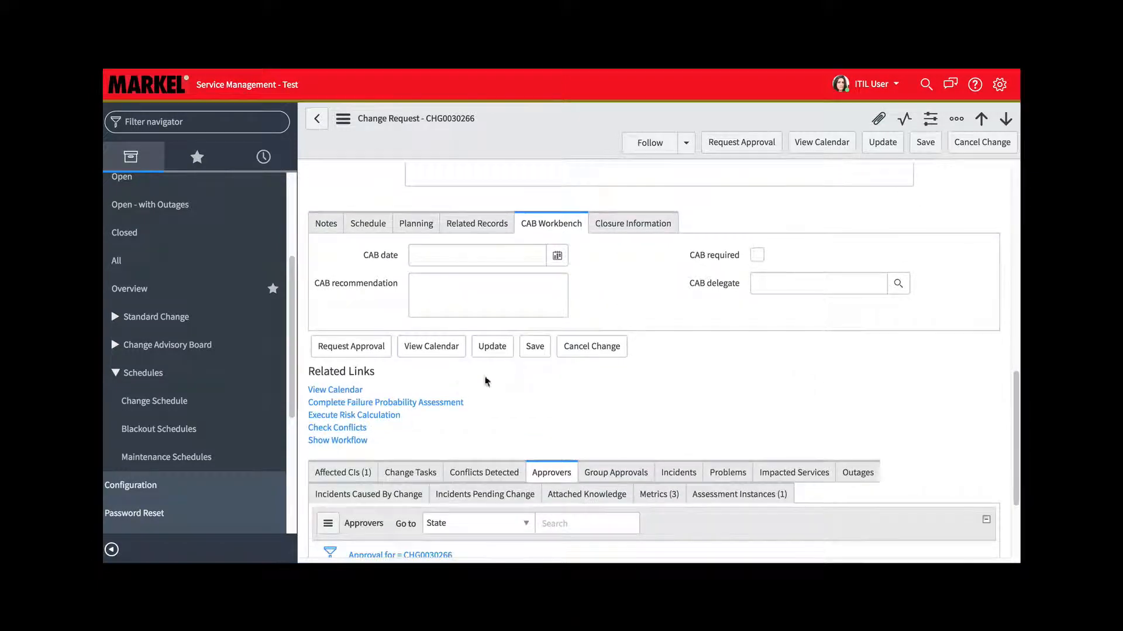
Reopen the completed Failure Probability Assessment and dismiss the edit prompt without changing the answers
click(420, 404)
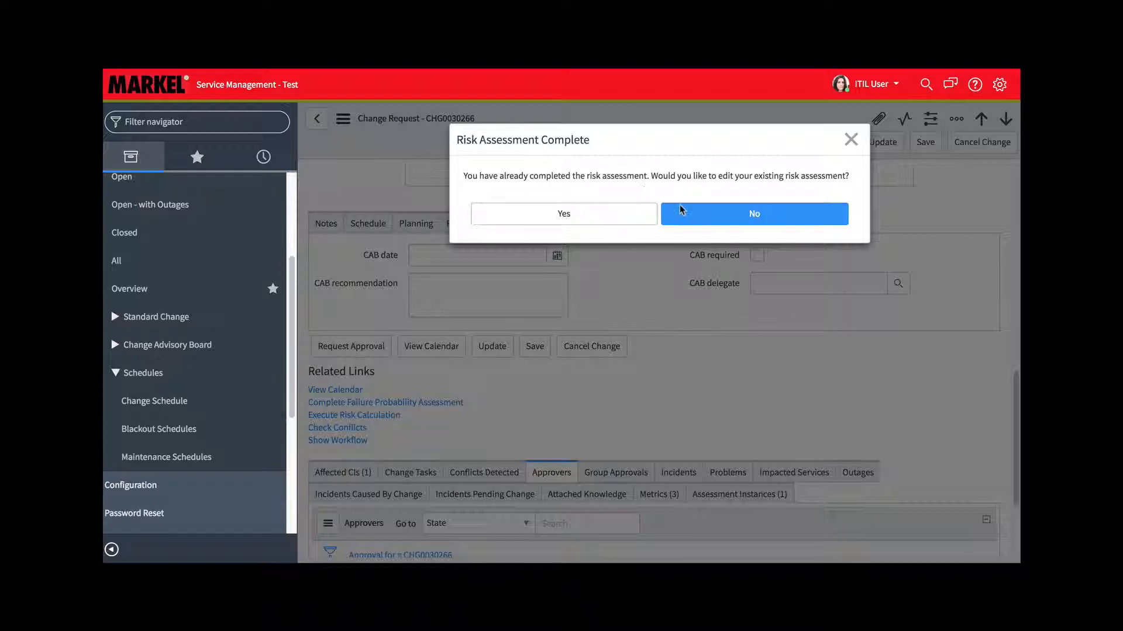
click(851, 140)
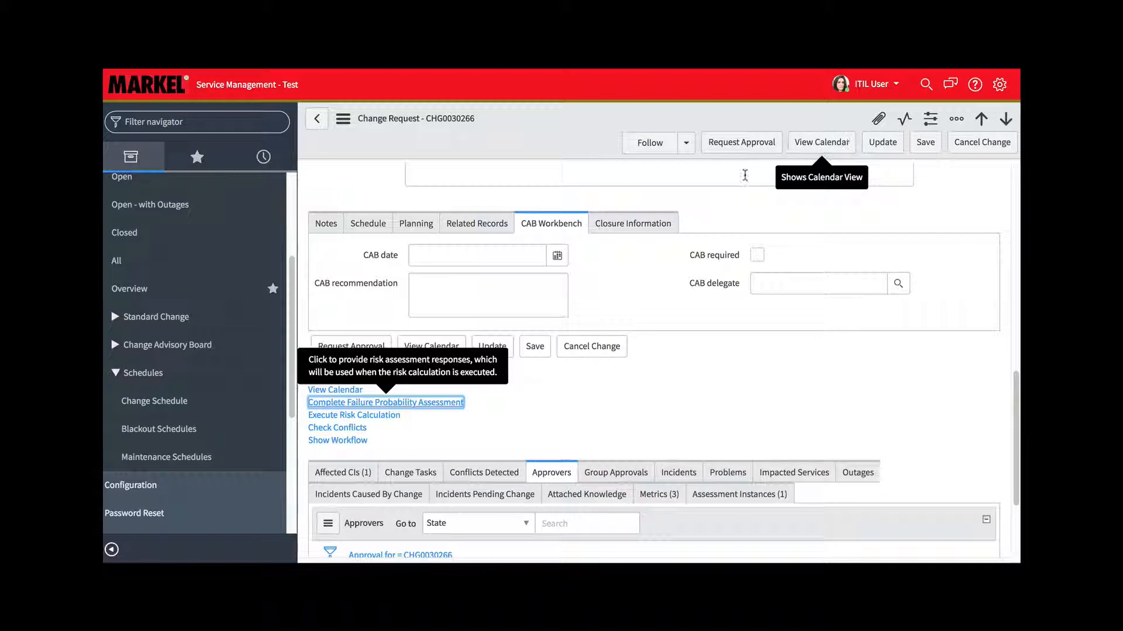
click(684, 363)
View the change's Assessment Instances related list, and return to the main change details
scroll(684, 363, down, 3)
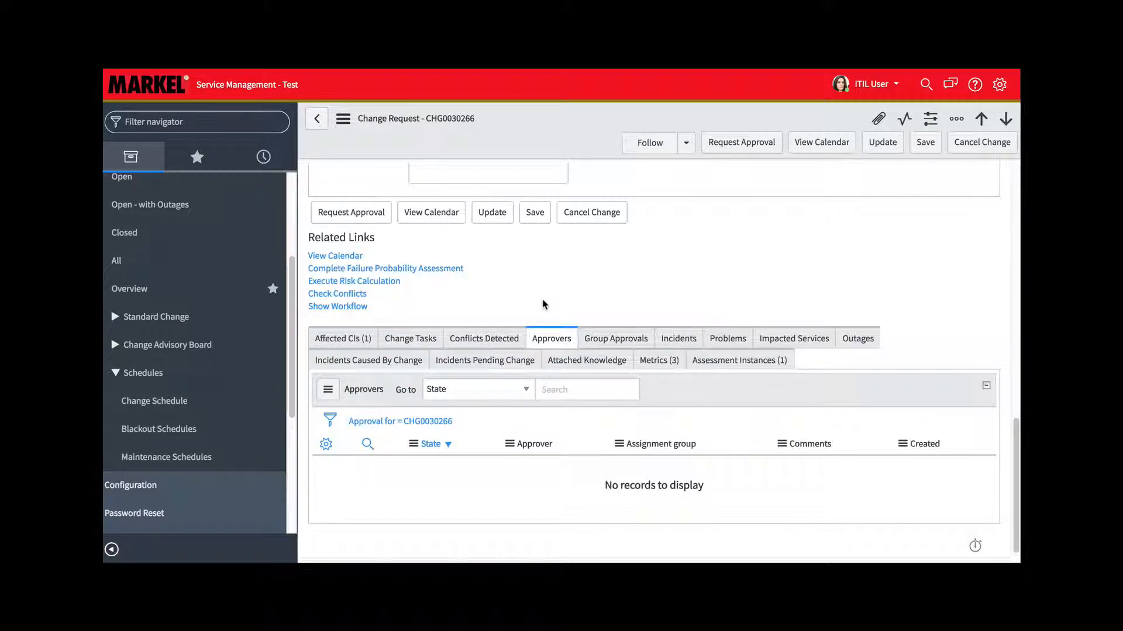
click(764, 362)
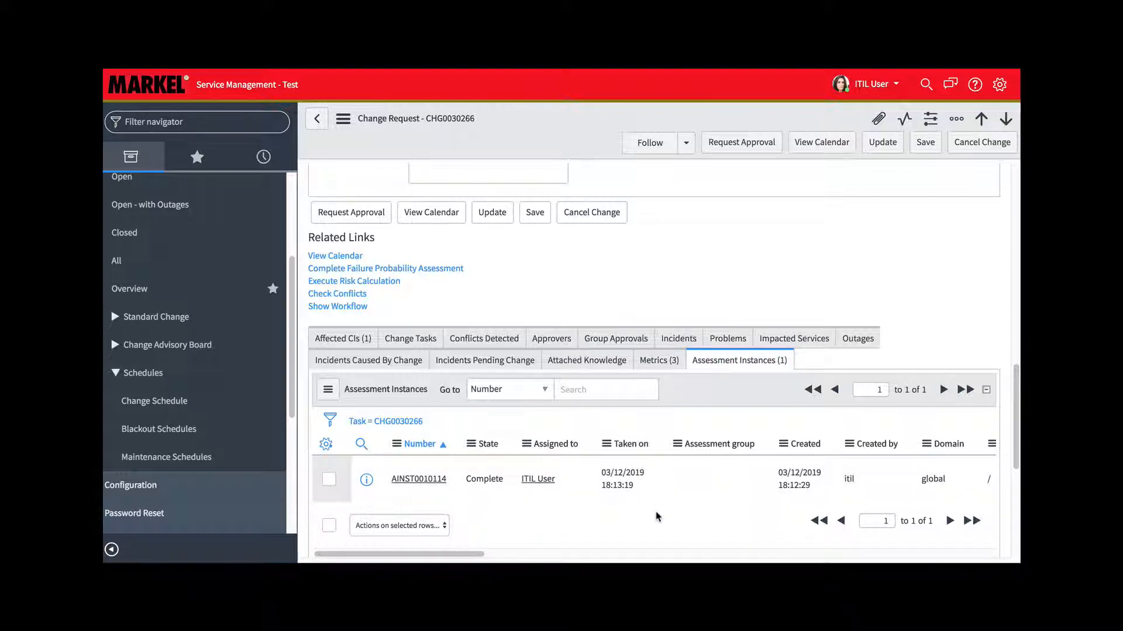
scroll(657, 516, up, 4)
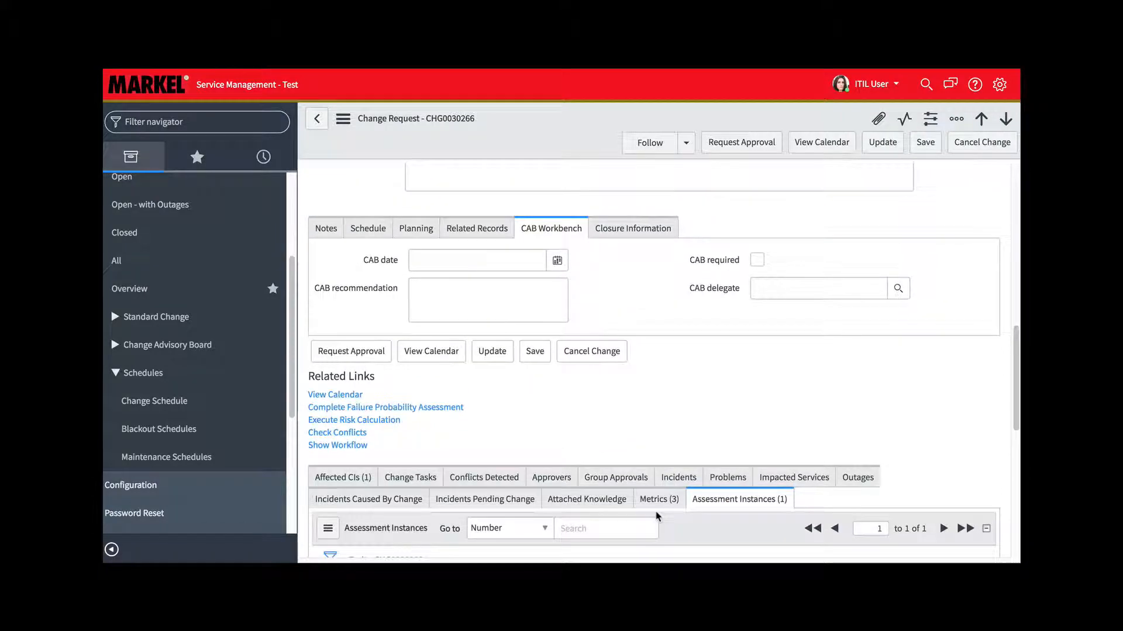
scroll(658, 517, up, 5)
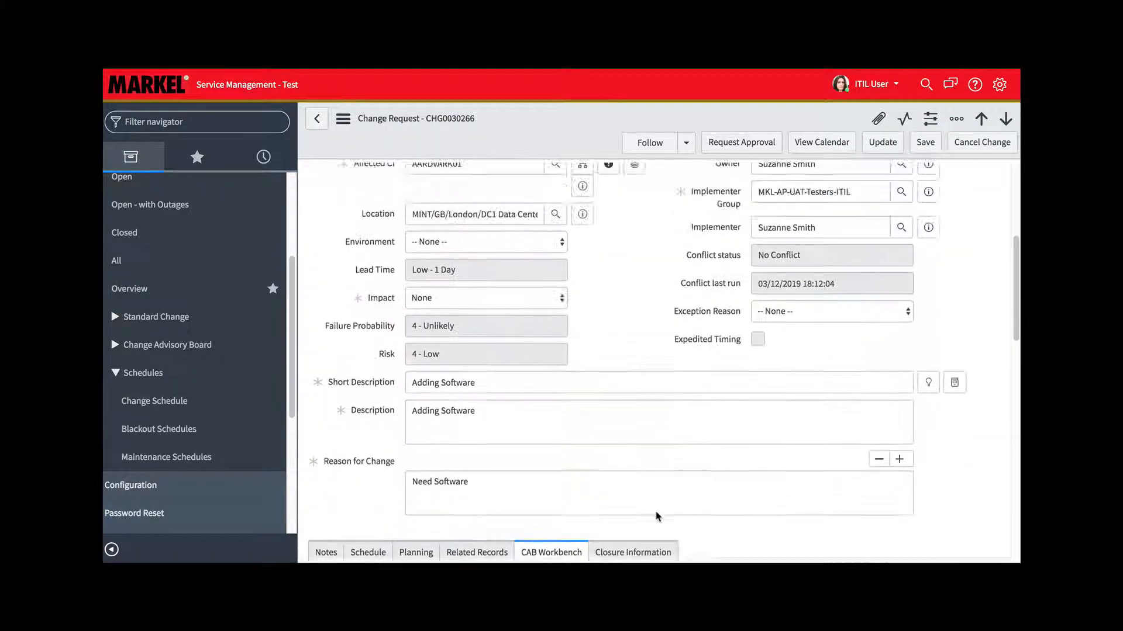
Review the change's main details, including its conflict status, and view the Conflicts Detected related list
scroll(656, 512, up, 2)
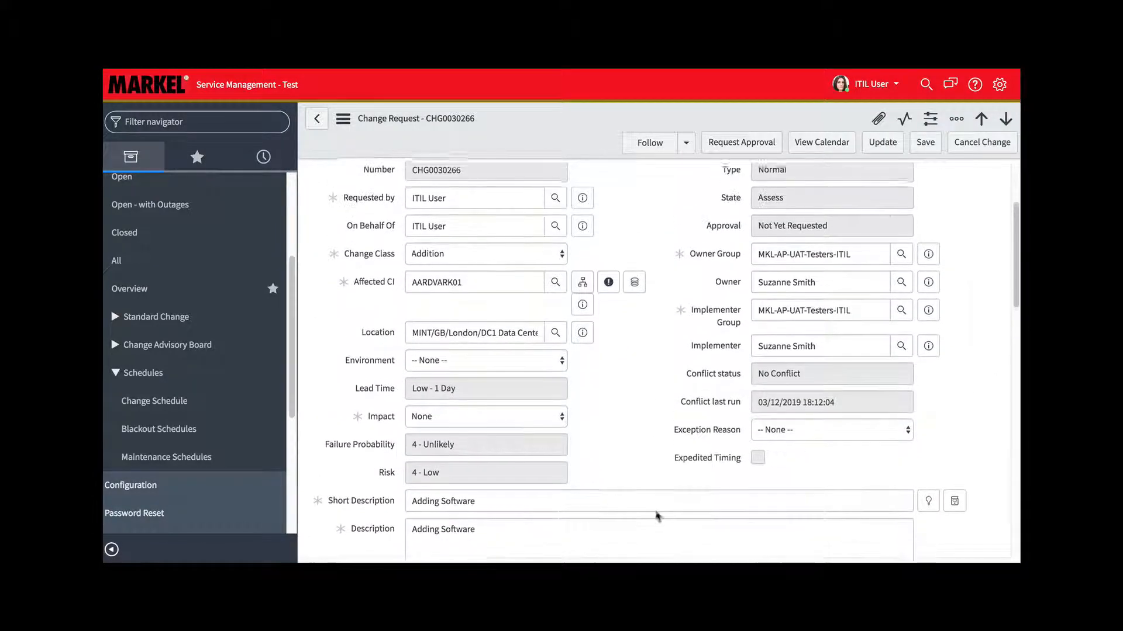
scroll(656, 514, up, 2)
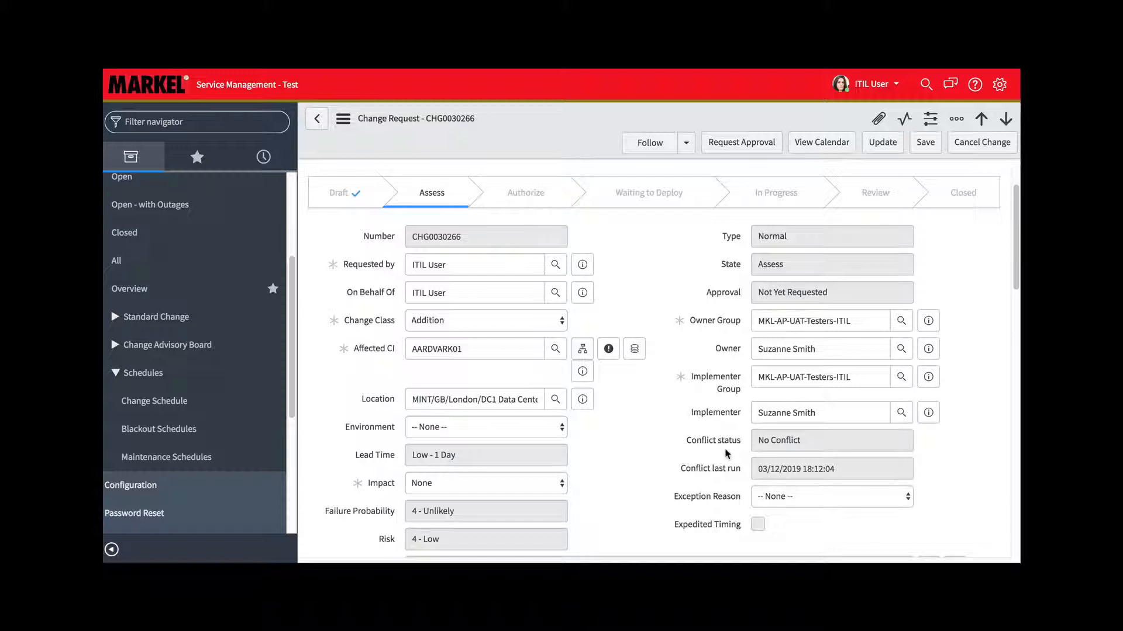
scroll(724, 448, down, 1)
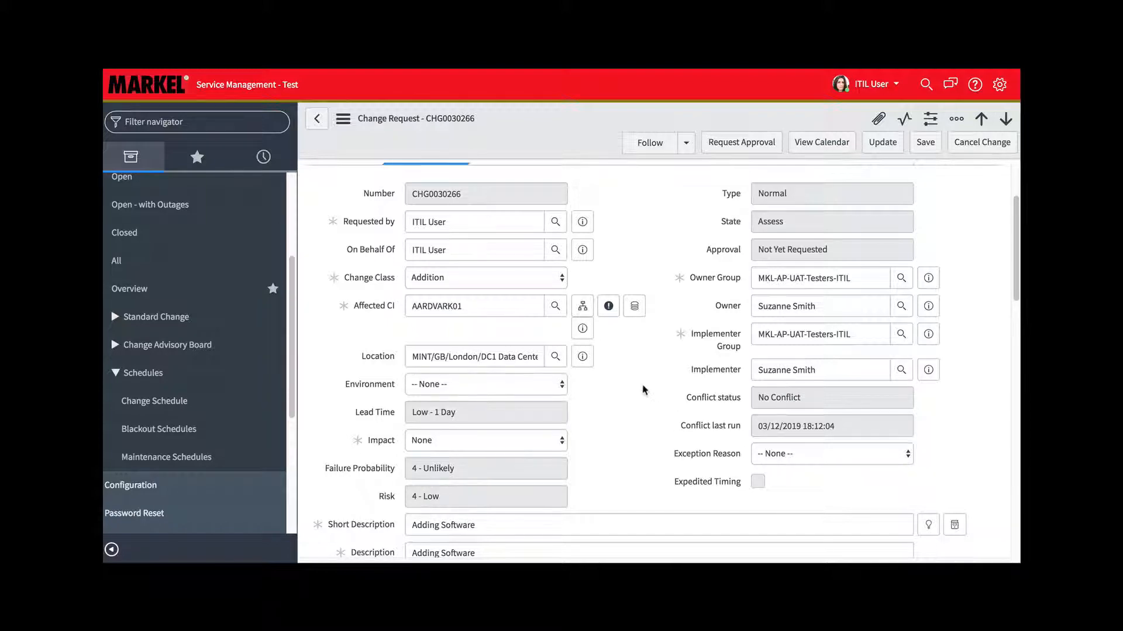
scroll(643, 389, down, 3)
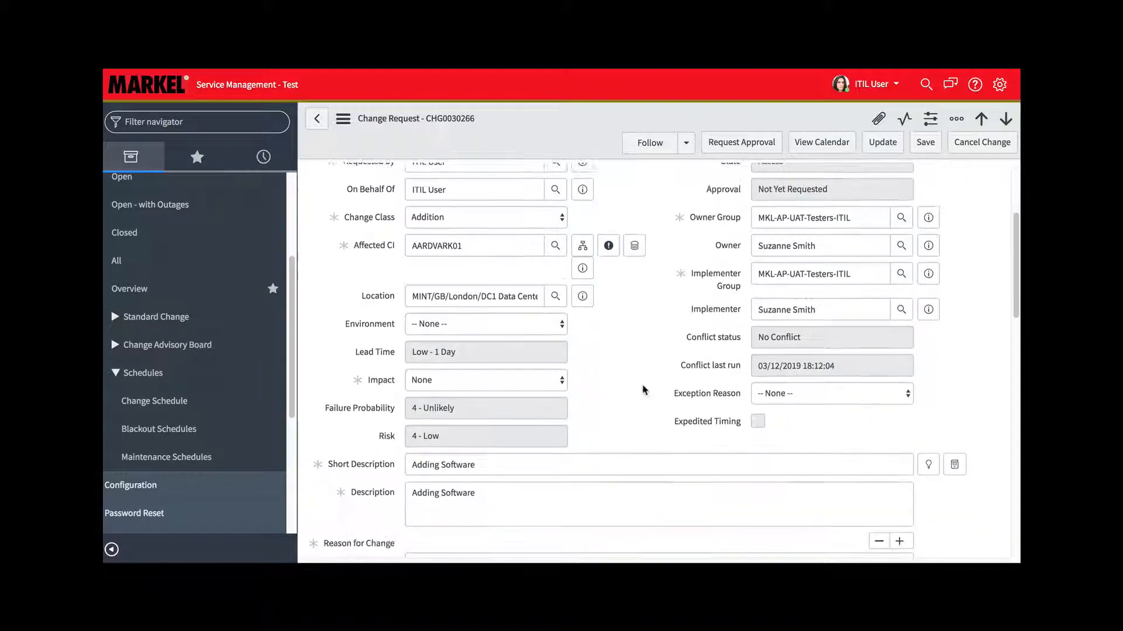
scroll(643, 390, down, 10)
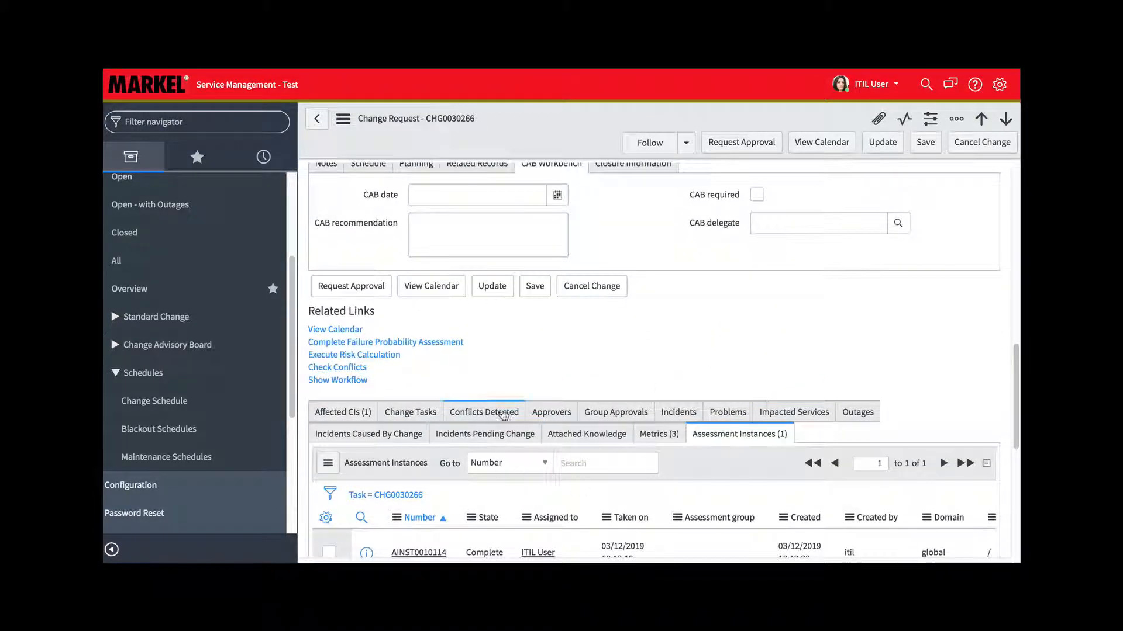
click(506, 407)
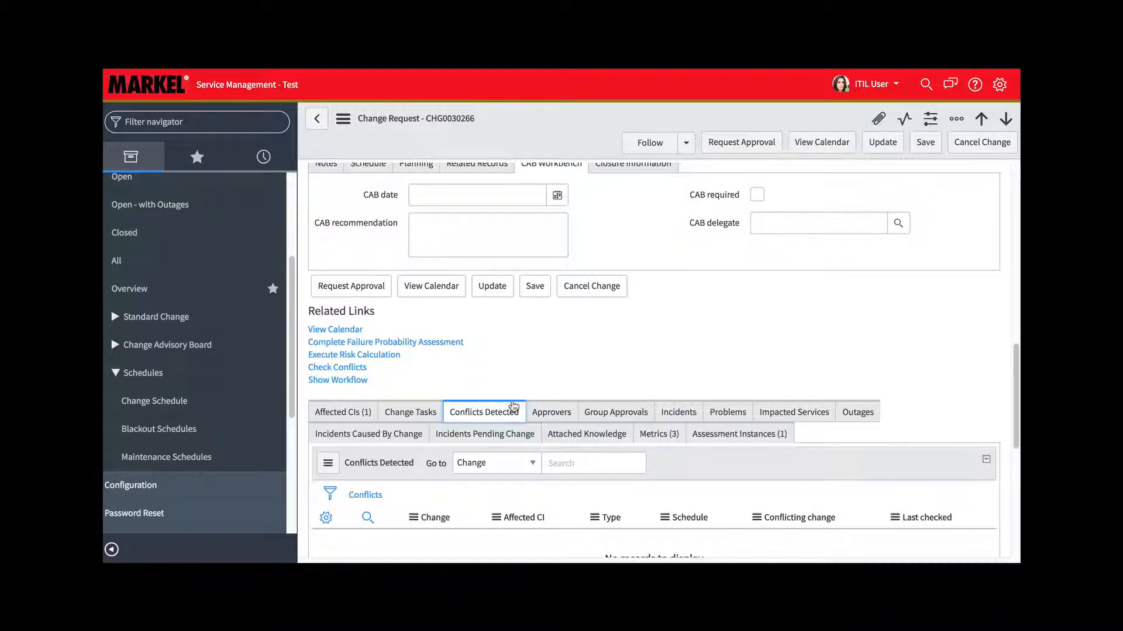
scroll(634, 349, down, 2)
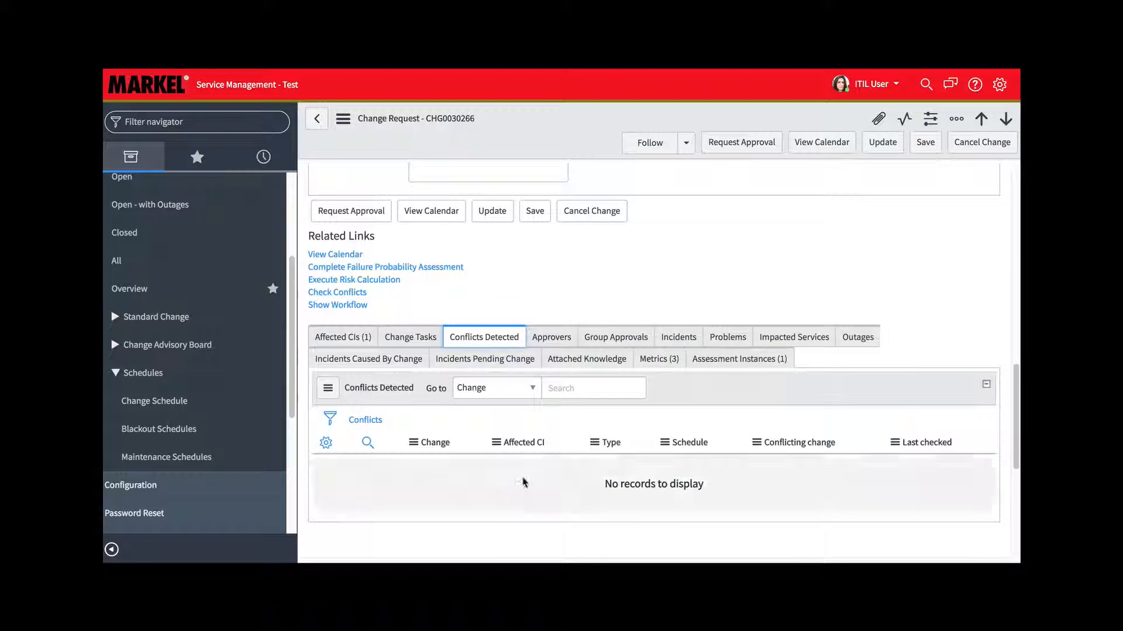
View the Affected CIs, Impacted Services and Outages related lists of the change
click(348, 338)
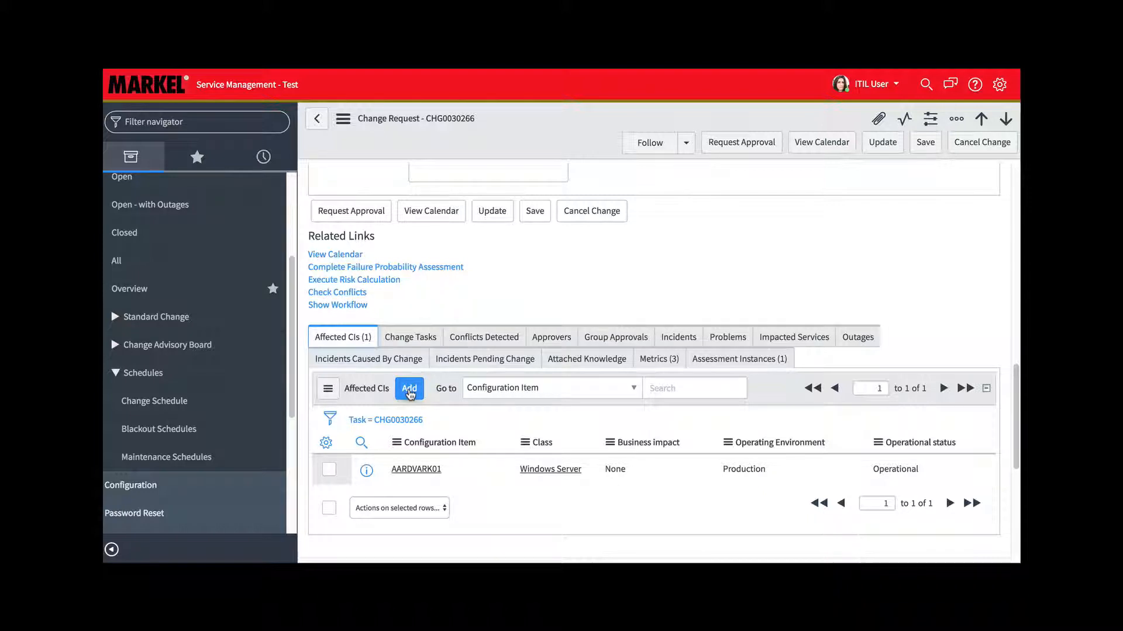
click(805, 339)
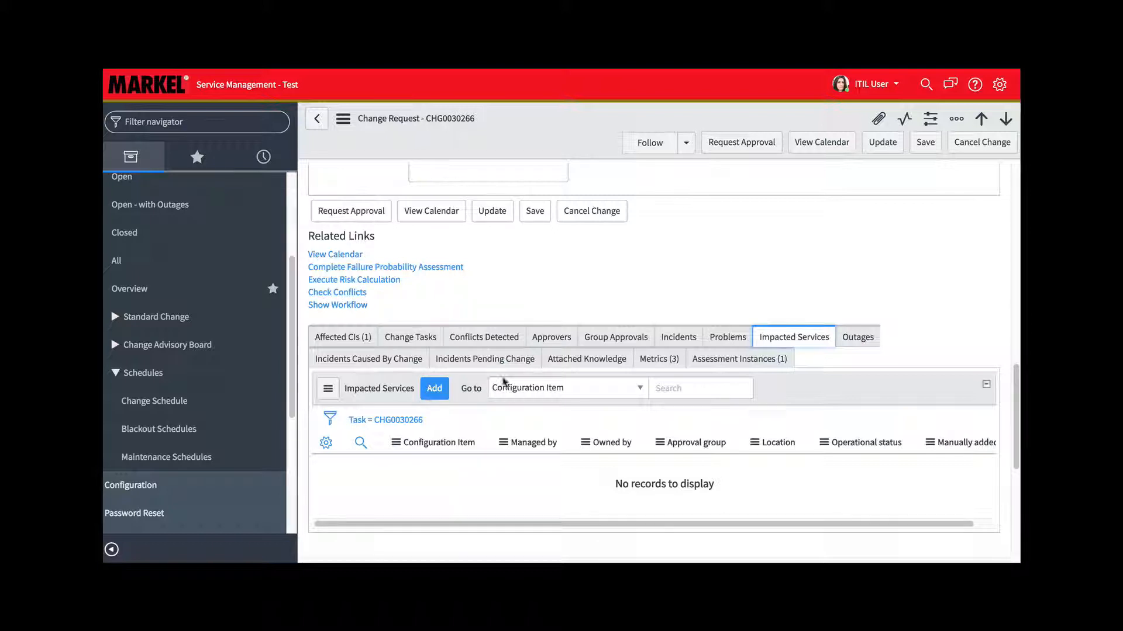
click(867, 340)
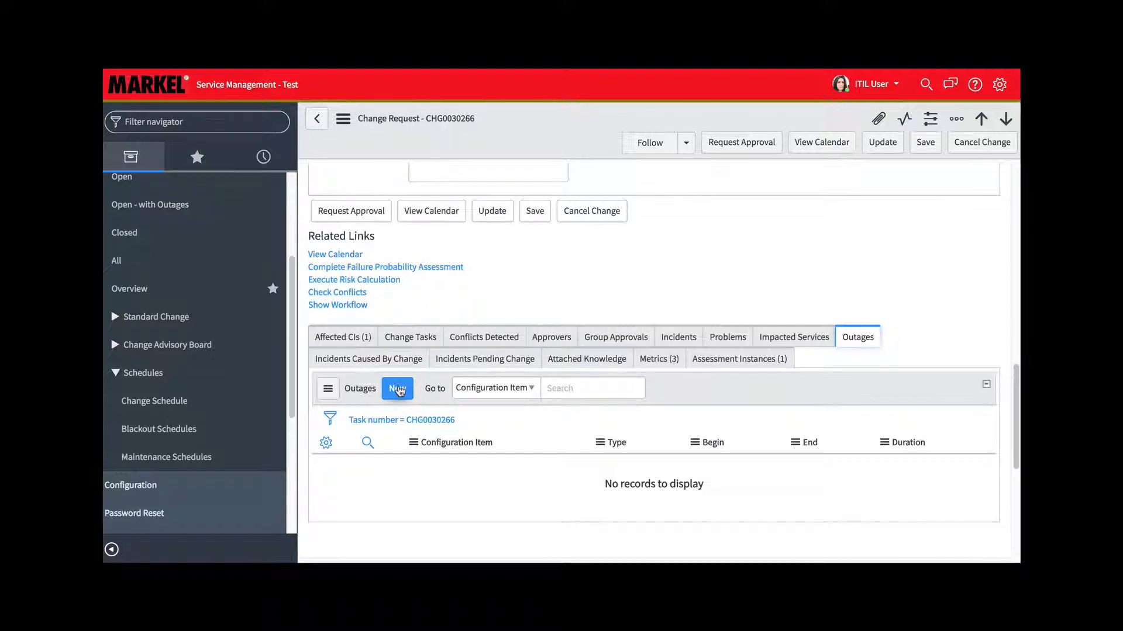
Locate the Create Outage option among the change's additional actions, and close the options without creating an outage
scroll(621, 291, up, 5)
scroll(622, 291, up, 8)
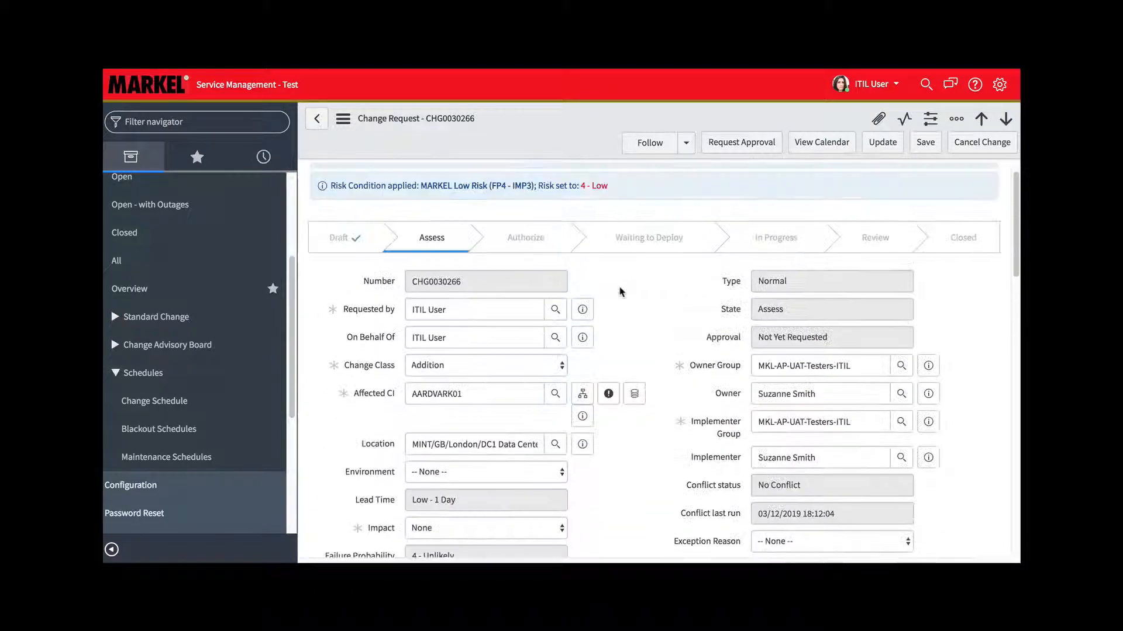
click(343, 119)
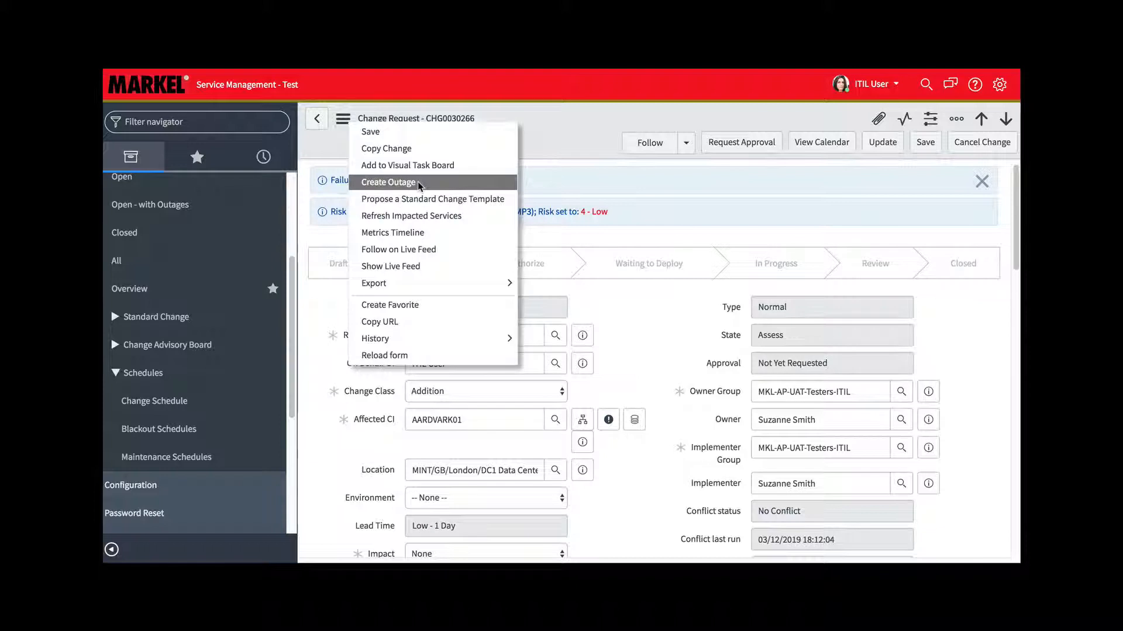
click(606, 341)
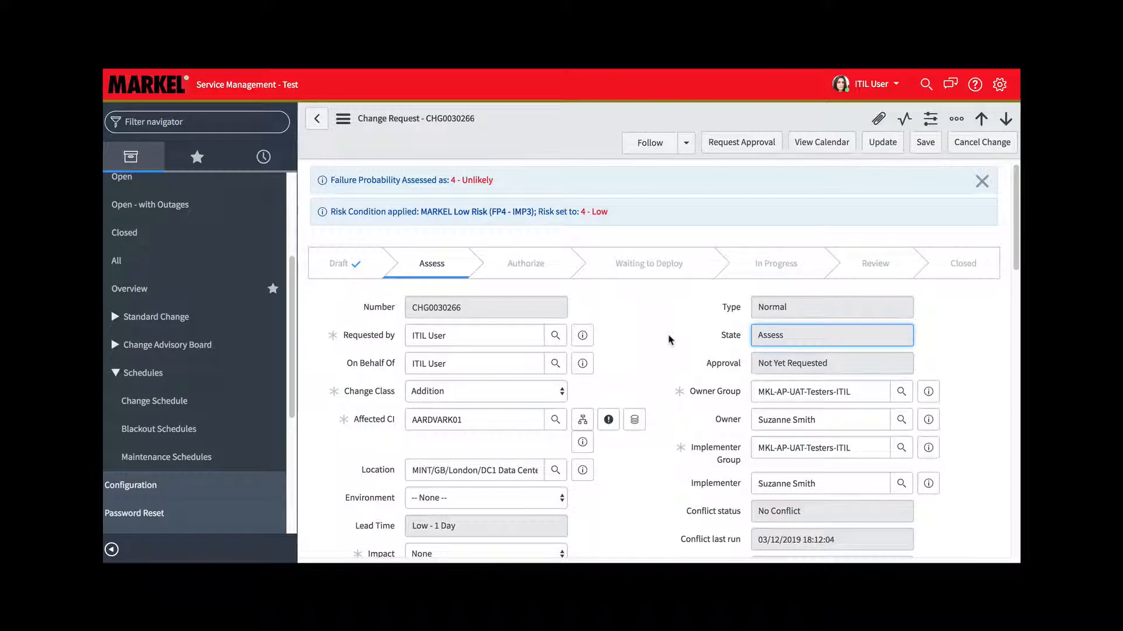
Try to request approval, and fill in the planning fields with "Test plan" as the Test plan and "Backout plan" as the Backout plan
click(746, 144)
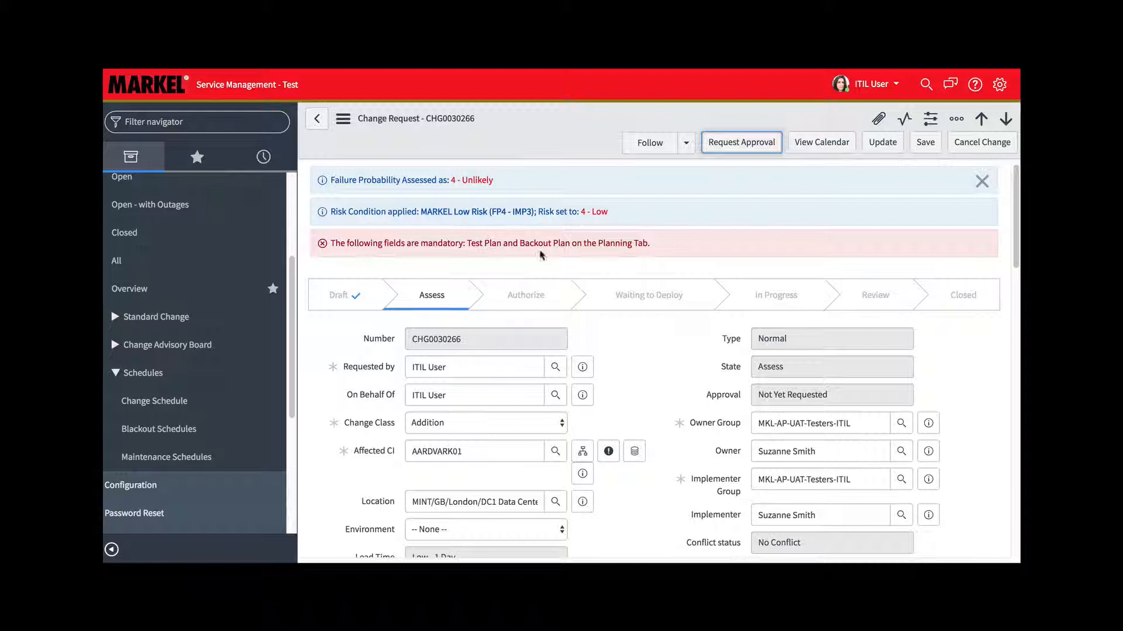
scroll(626, 353, down, 5)
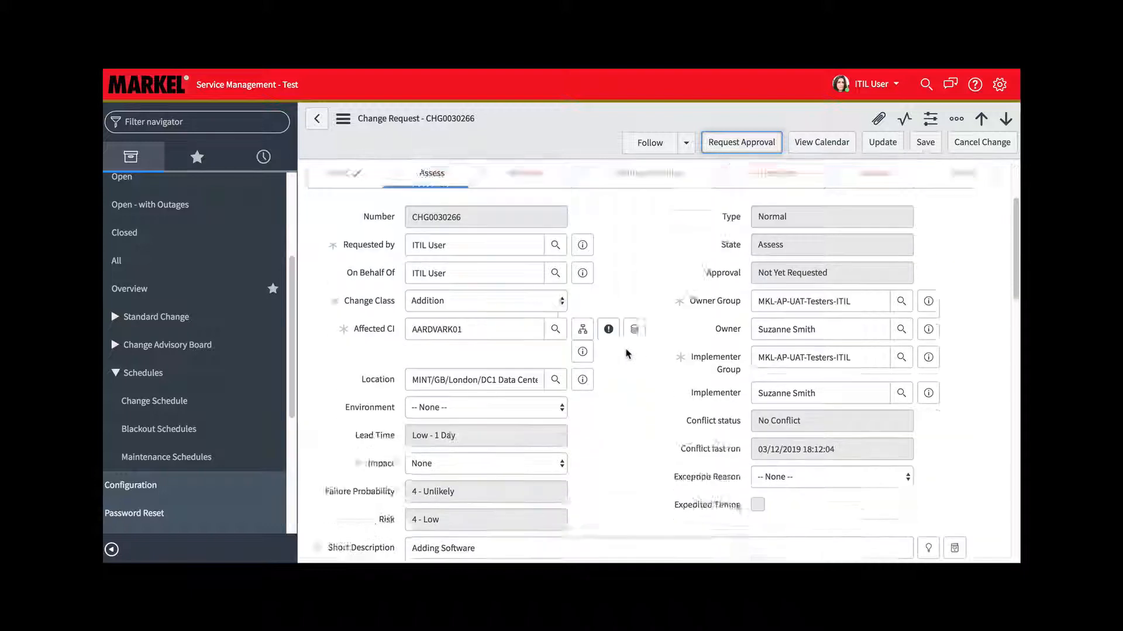
scroll(627, 353, down, 5)
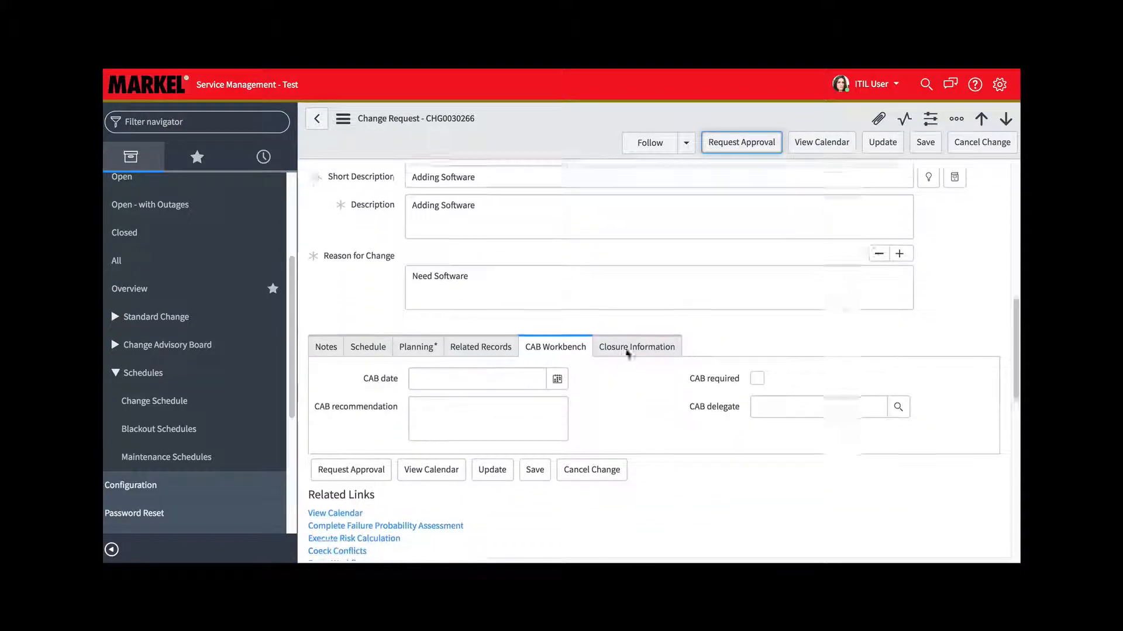
click(417, 273)
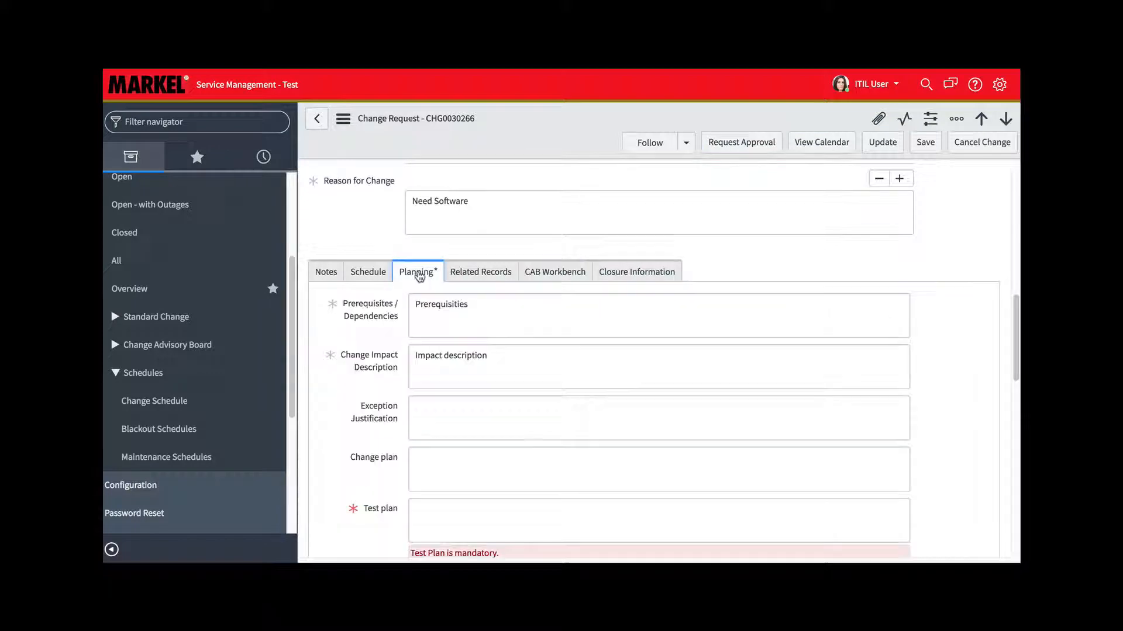
scroll(576, 405, down, 2)
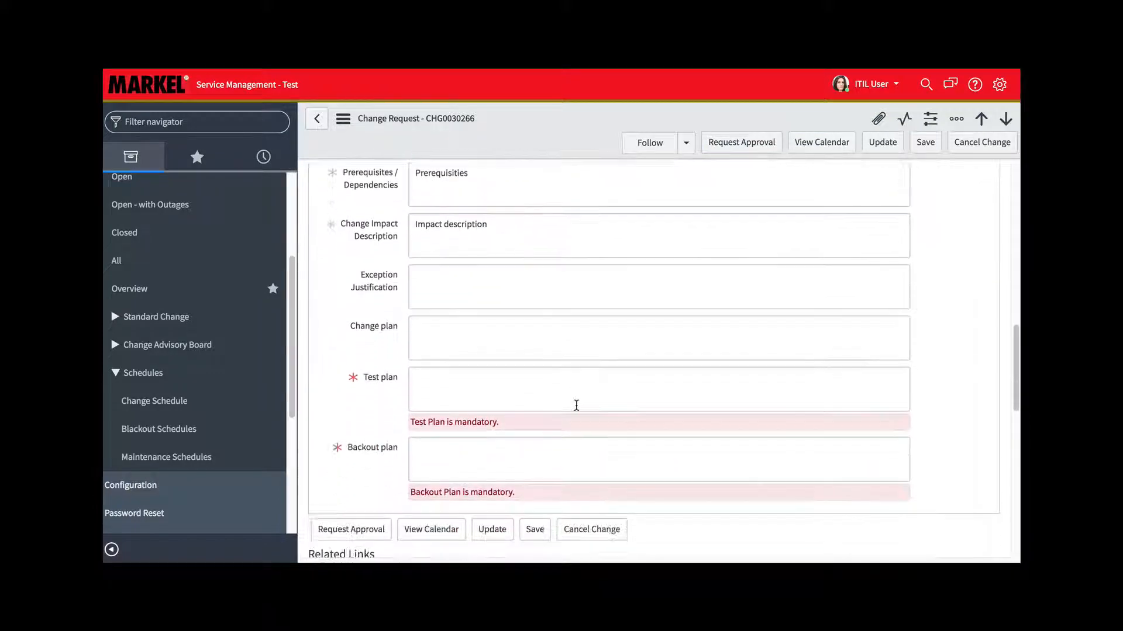
click(474, 392)
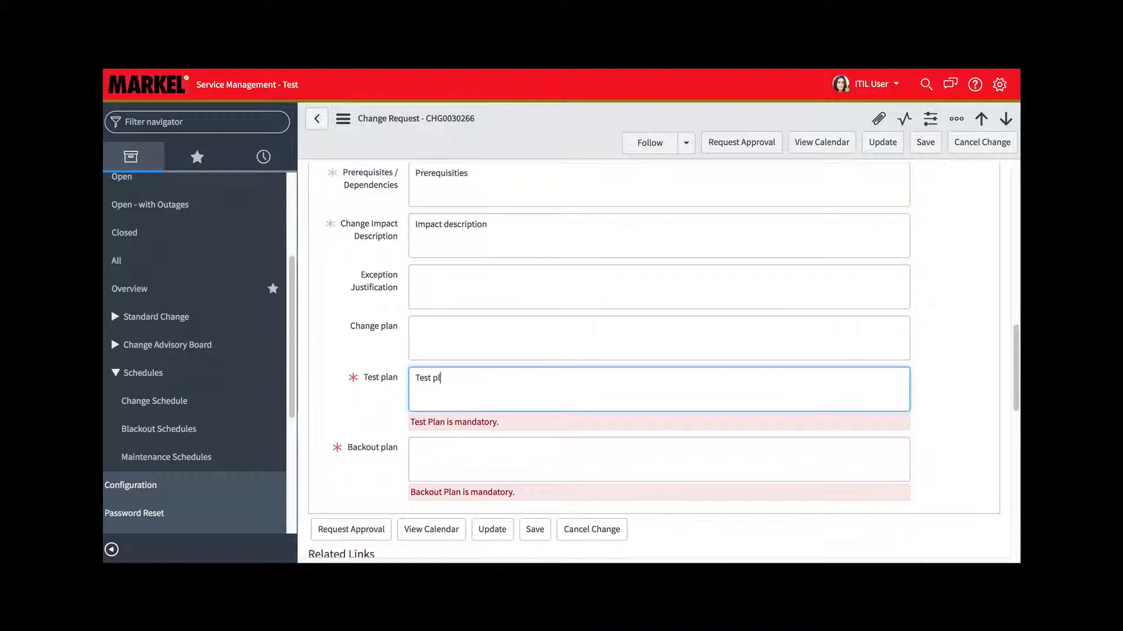
text(Test plan)
click(471, 466)
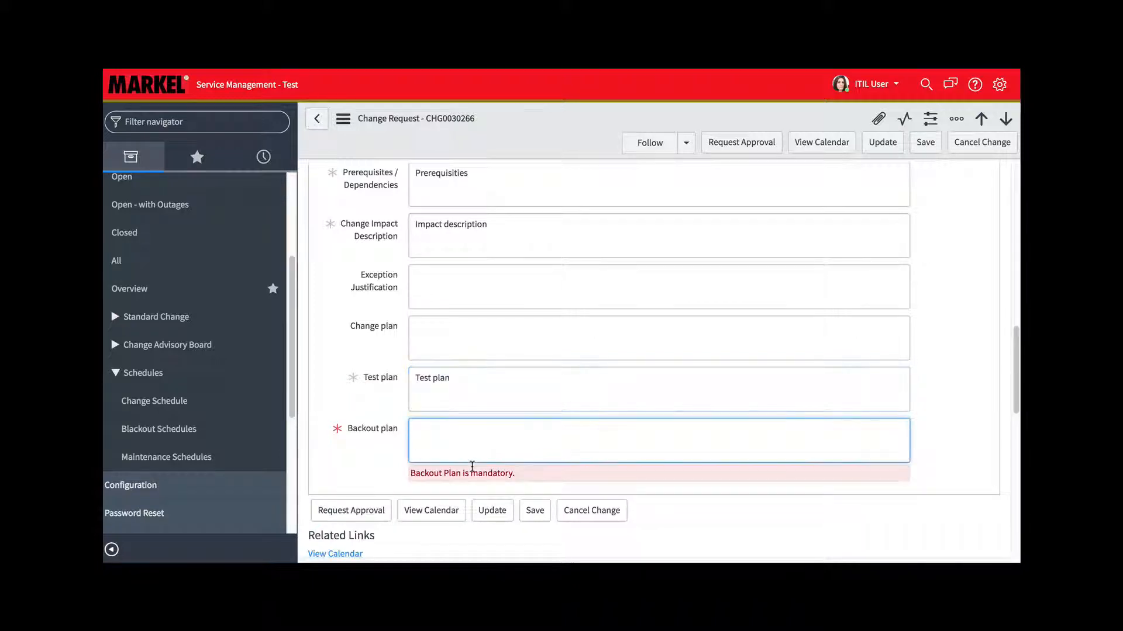
text(Backout plan)
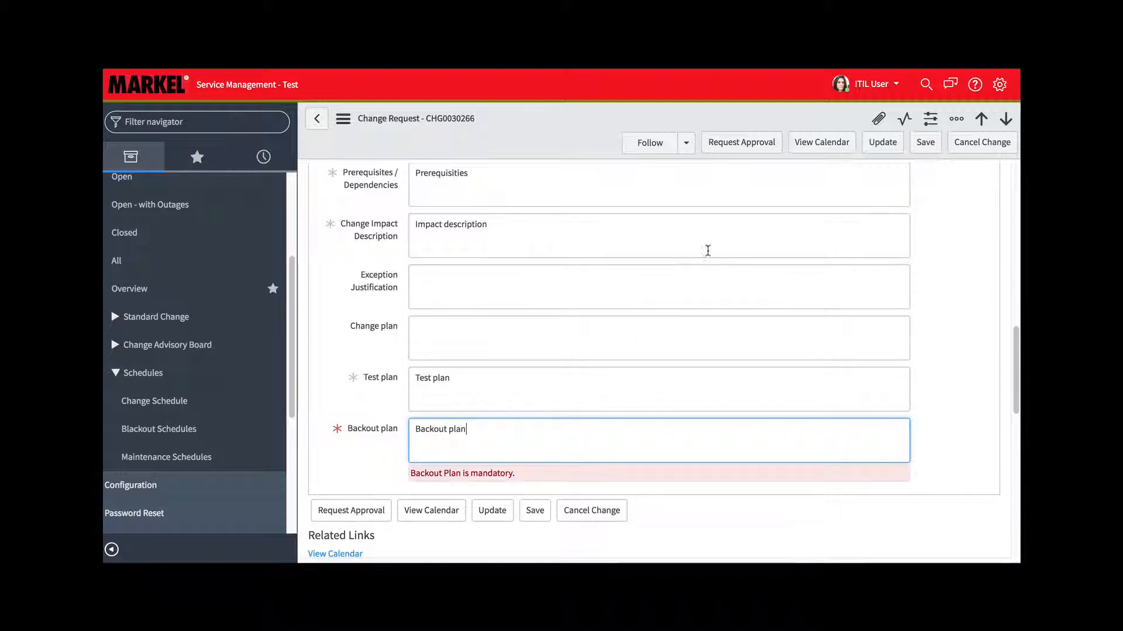
Try again to request approval, and enter "Exception Justification" as the exception justification in the planning details
click(756, 144)
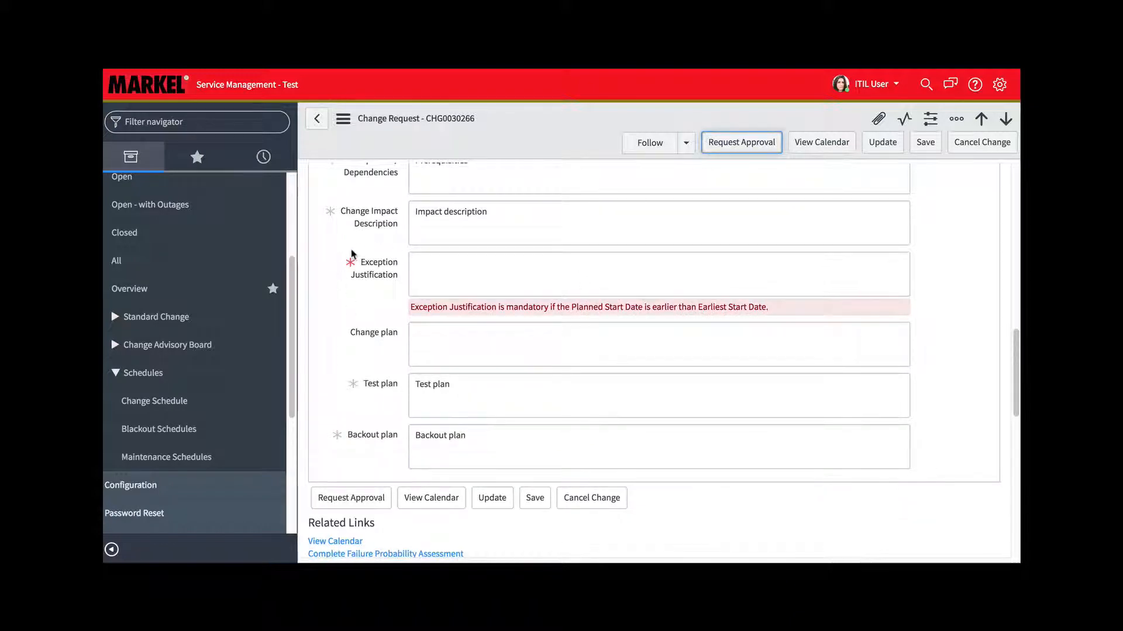
click(495, 274)
text(Exception Justification)
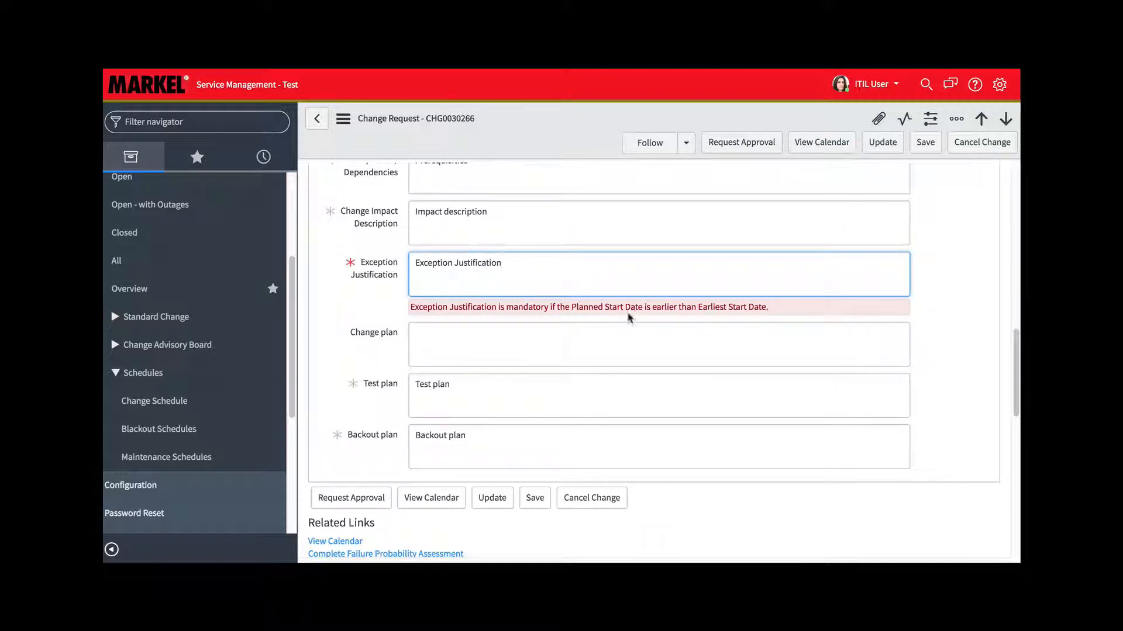
Set the change's Exception Reason to Schedule and request approval
scroll(743, 234, up, 5)
scroll(744, 238, up, 5)
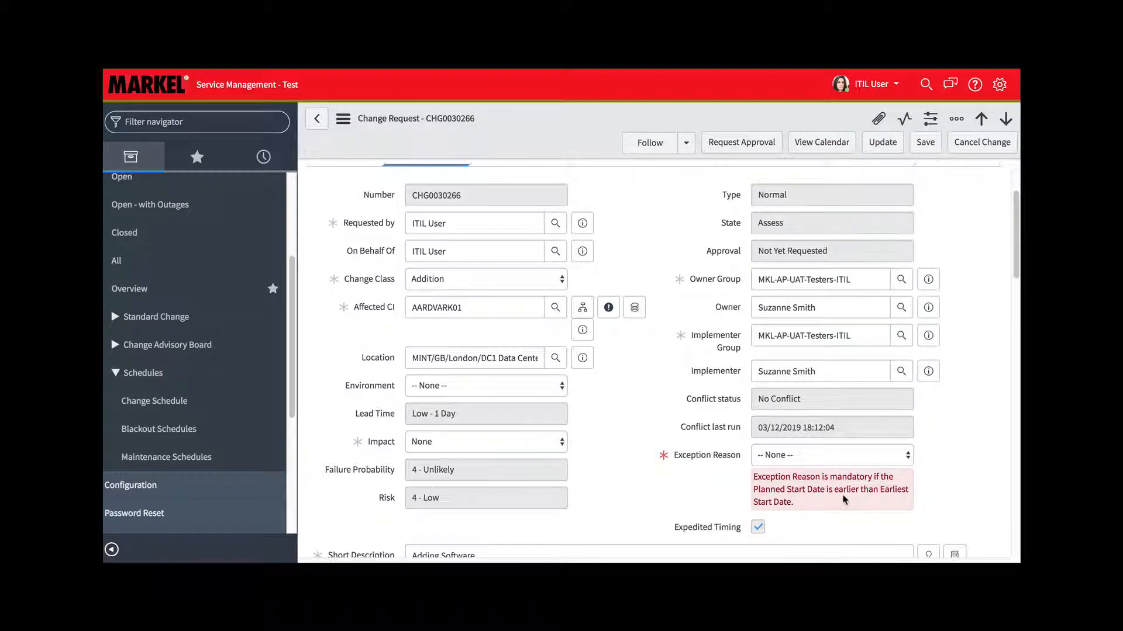
click(907, 456)
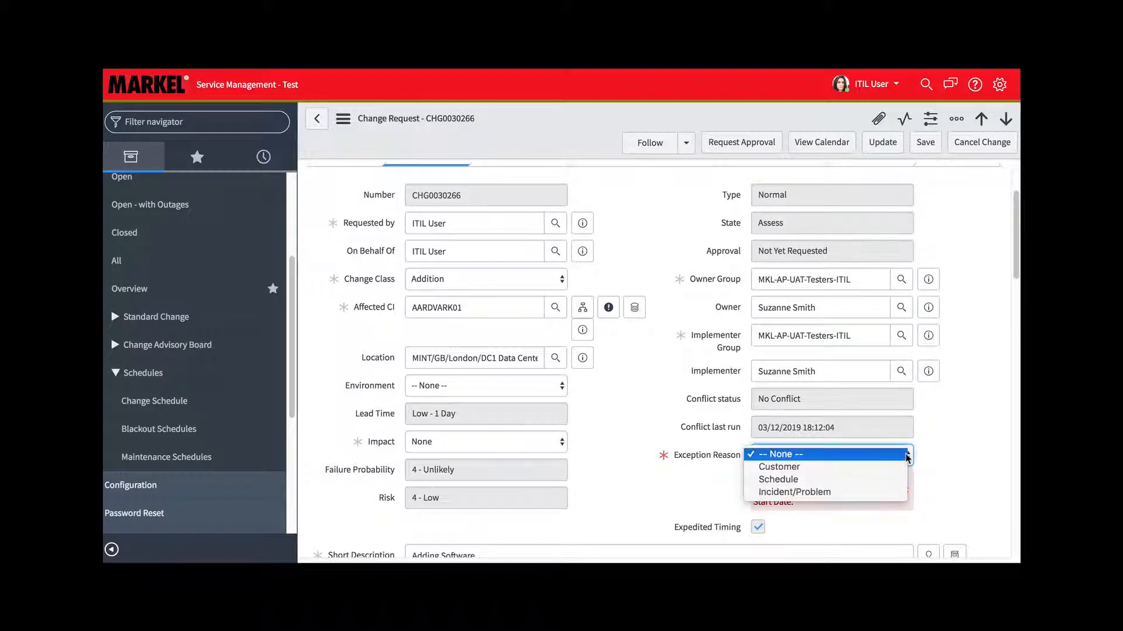
click(800, 480)
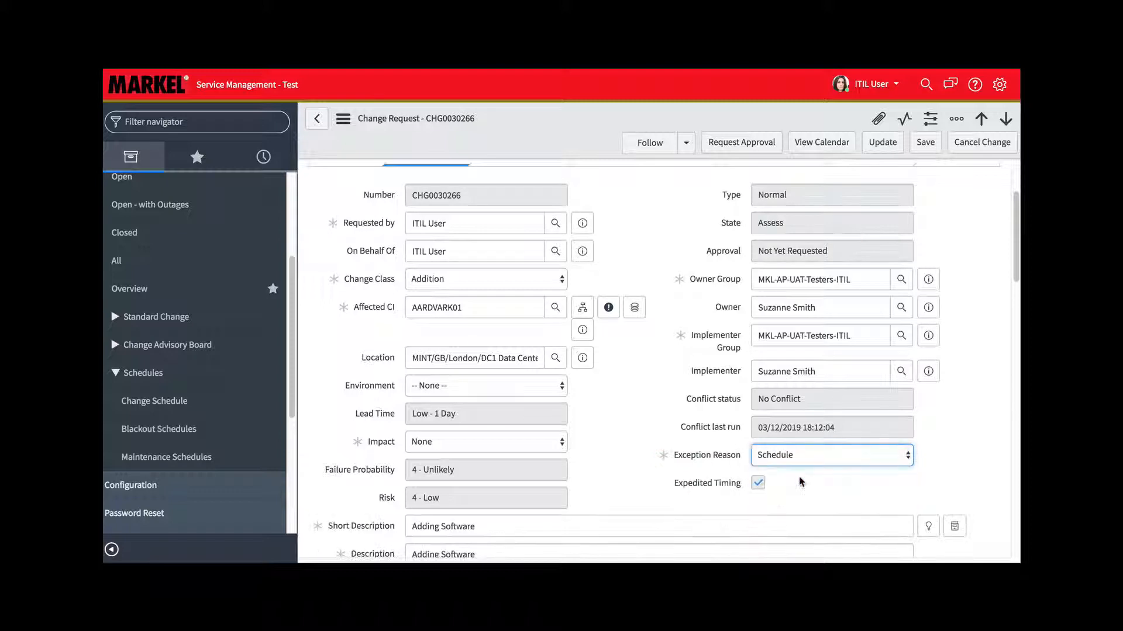
scroll(641, 265, up, 3)
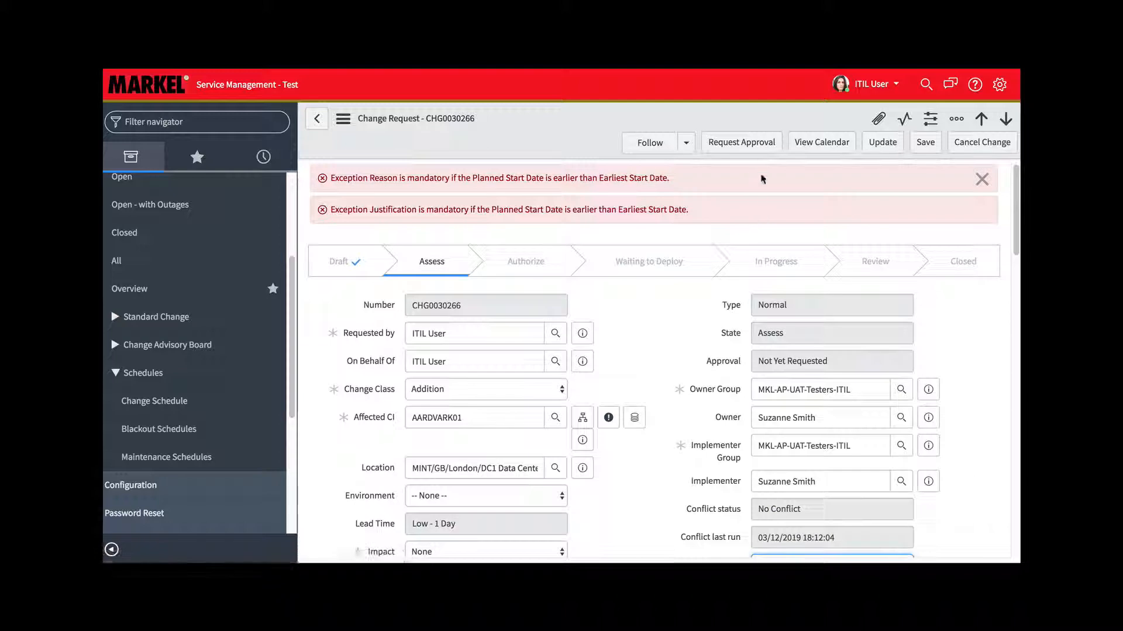
click(752, 144)
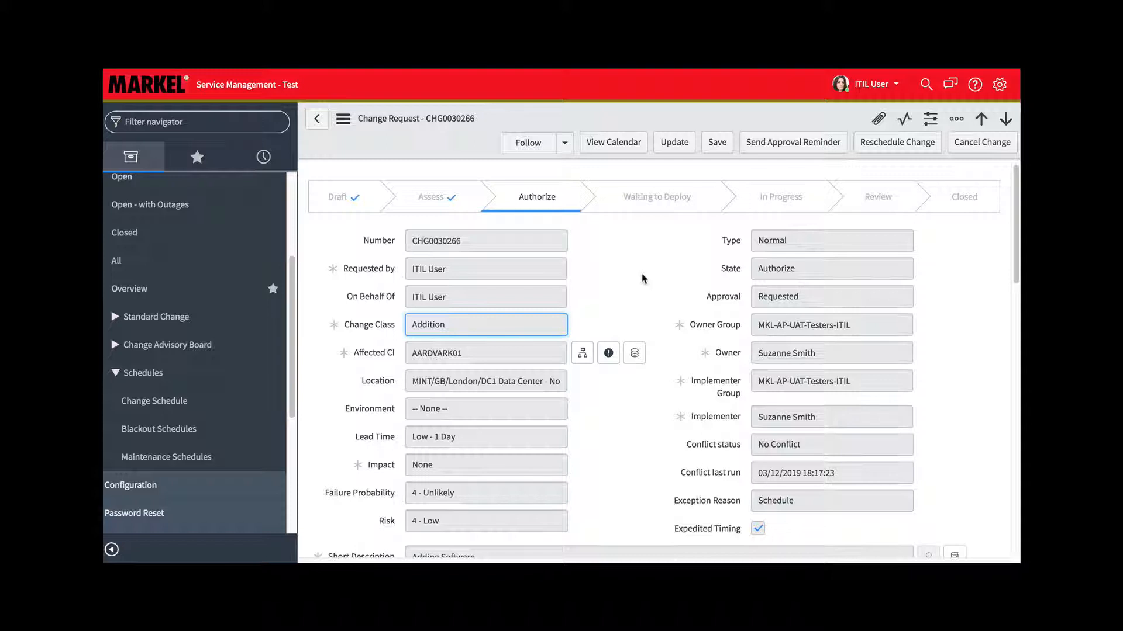
Review the change's Approvers related list, and return to the main details in the Authorize stage
scroll(642, 278, down, 6)
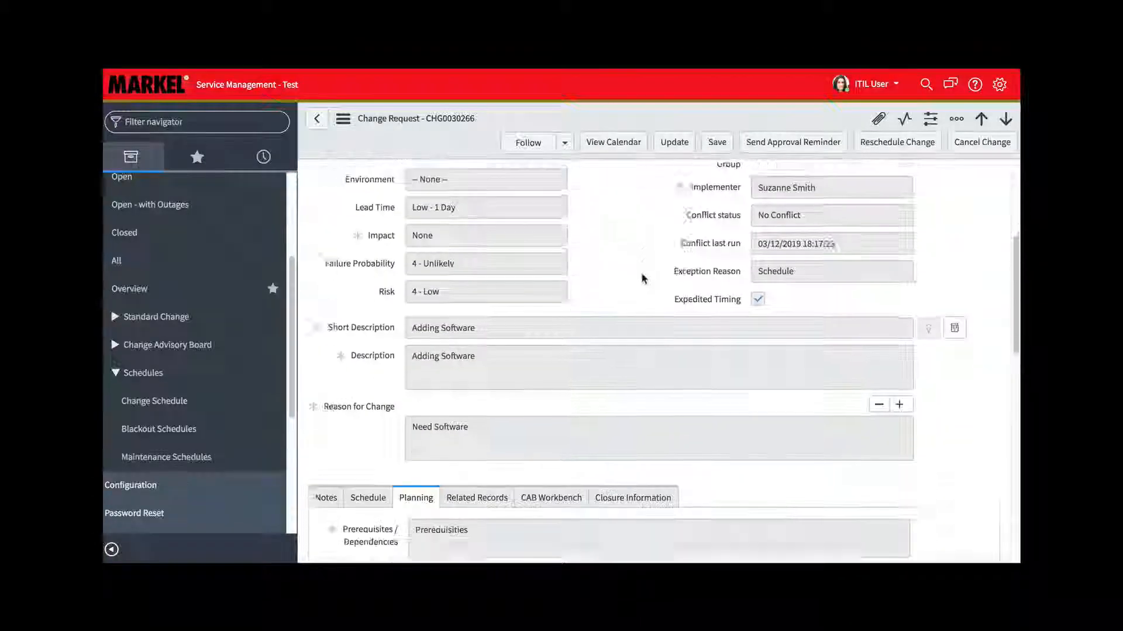
scroll(642, 279, down, 10)
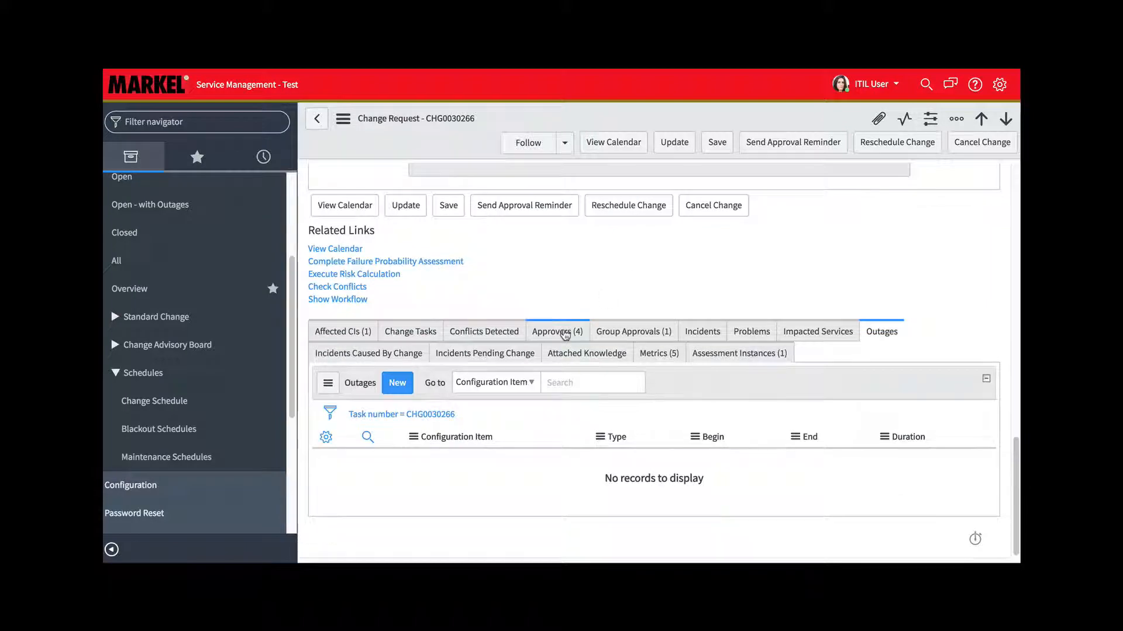
click(565, 335)
scroll(550, 429, down, 1)
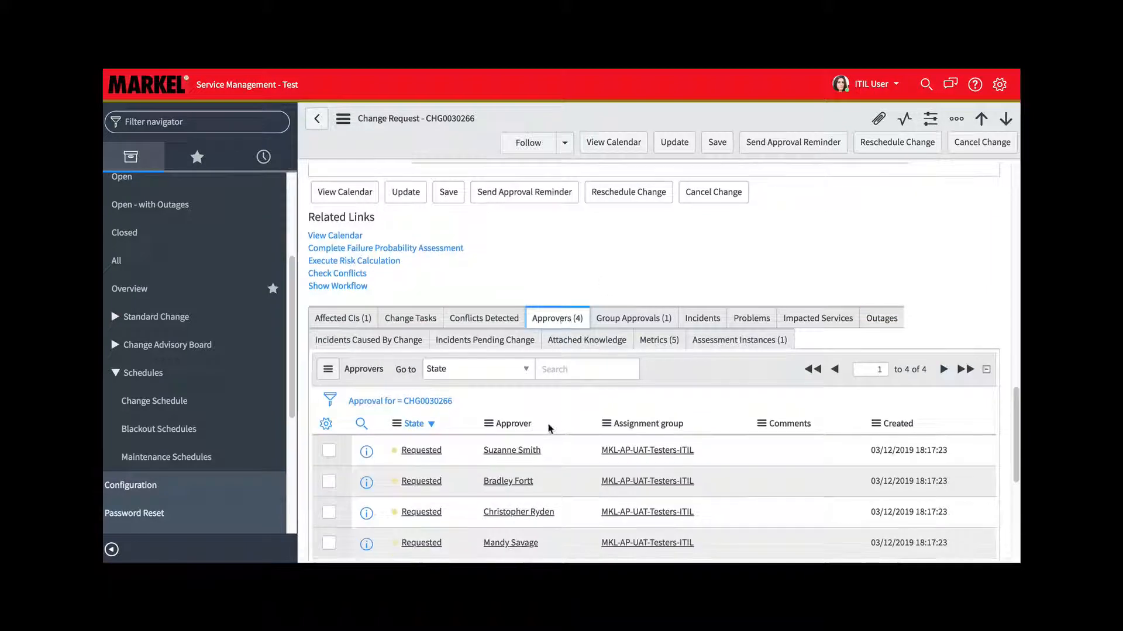
scroll(550, 429, down, 1)
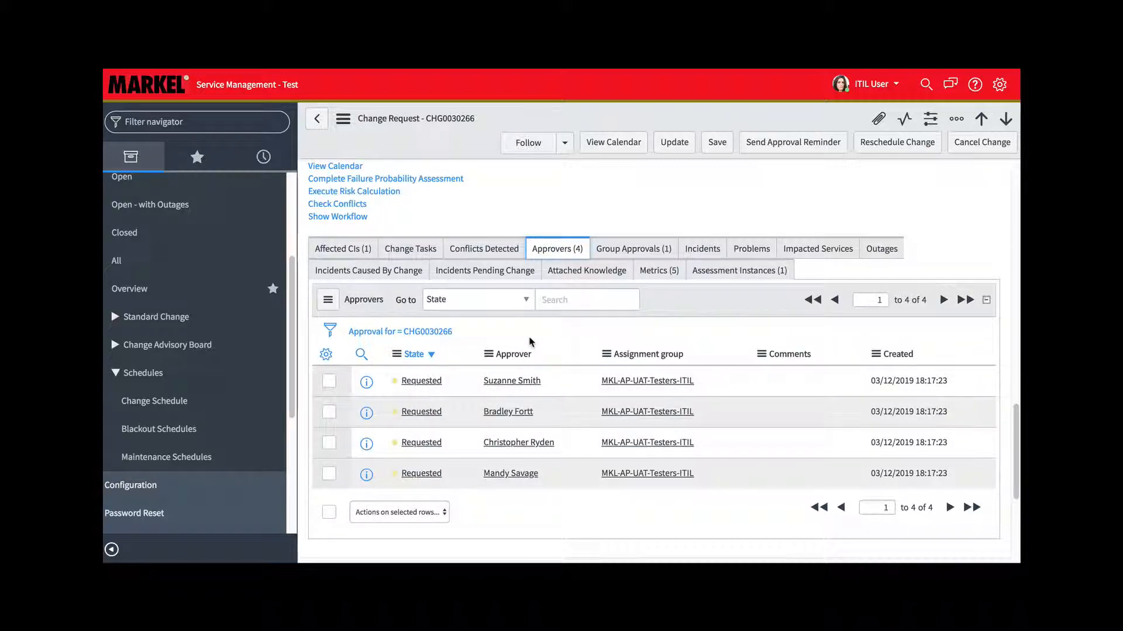
scroll(531, 342, up, 3)
scroll(528, 338, up, 10)
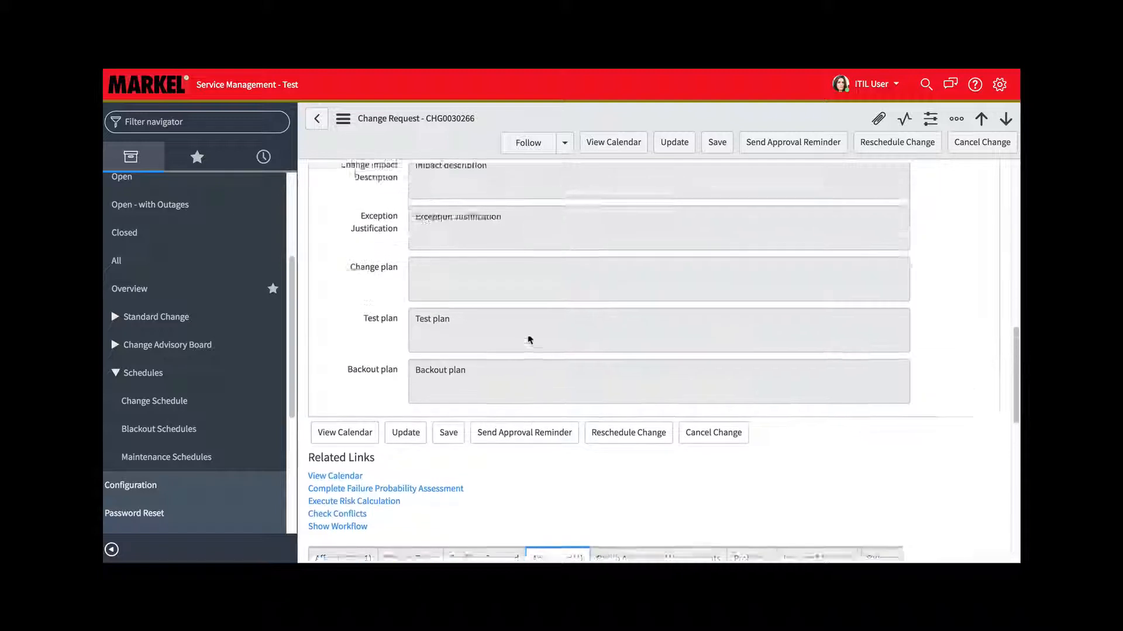
scroll(525, 323, up, 5)
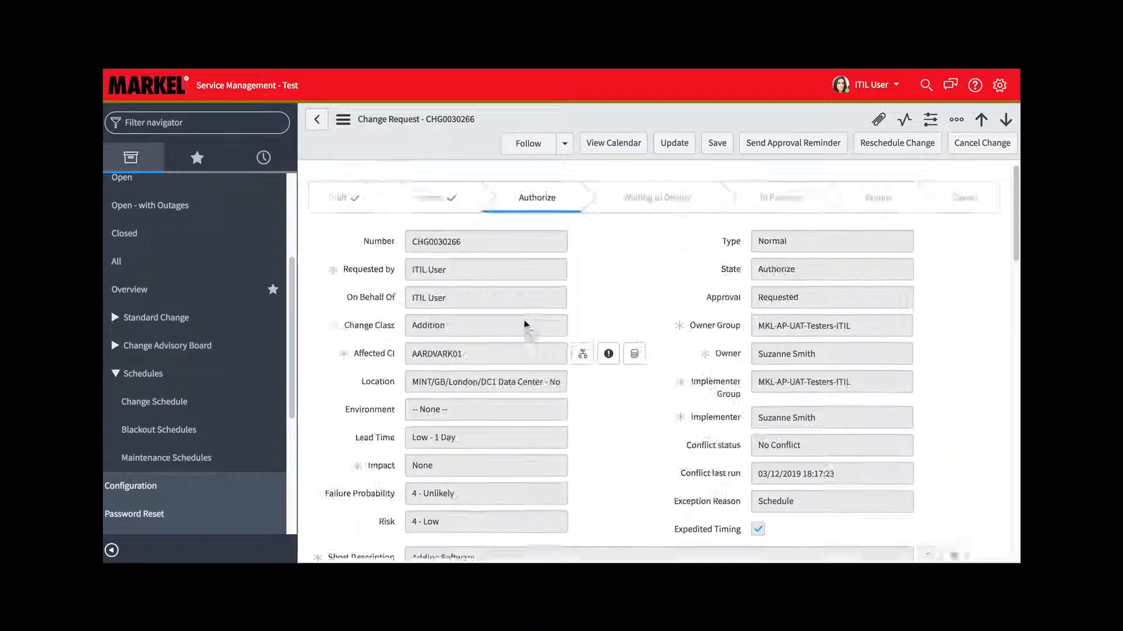